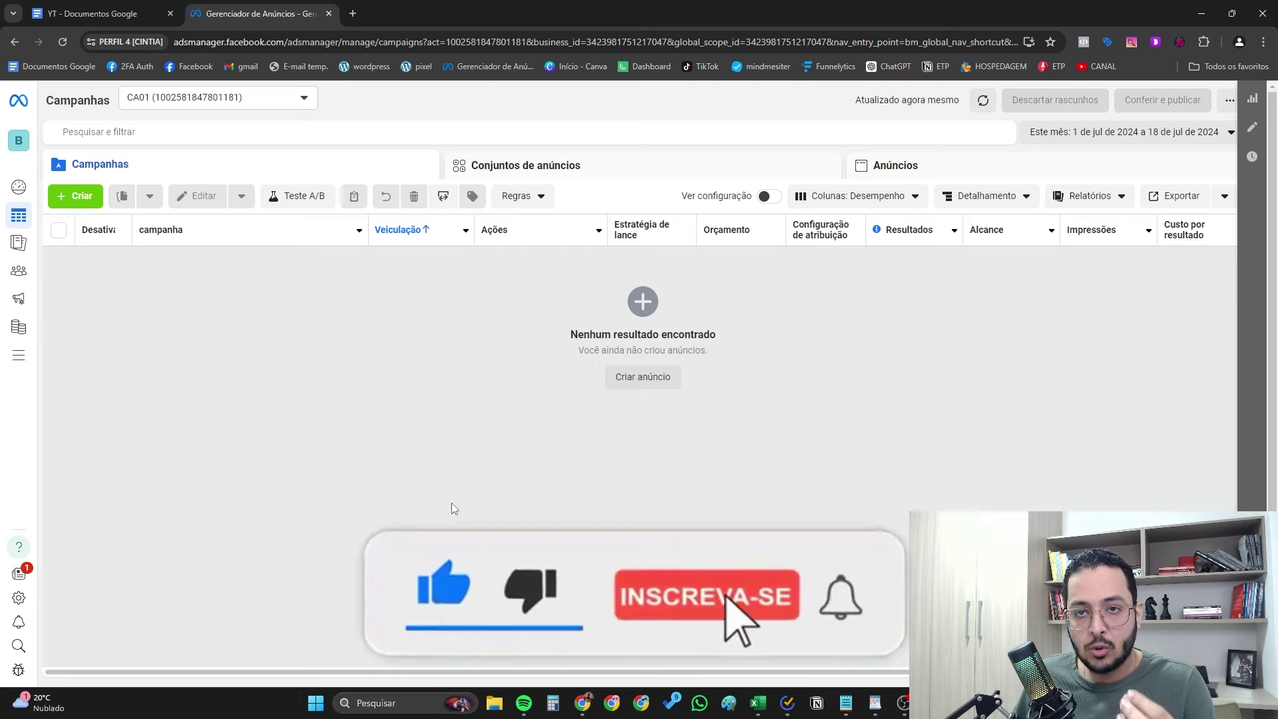
Switch to the YT Google Docs document and write "Público advantaged" on the line below the title.
key(ctrl+Tab)
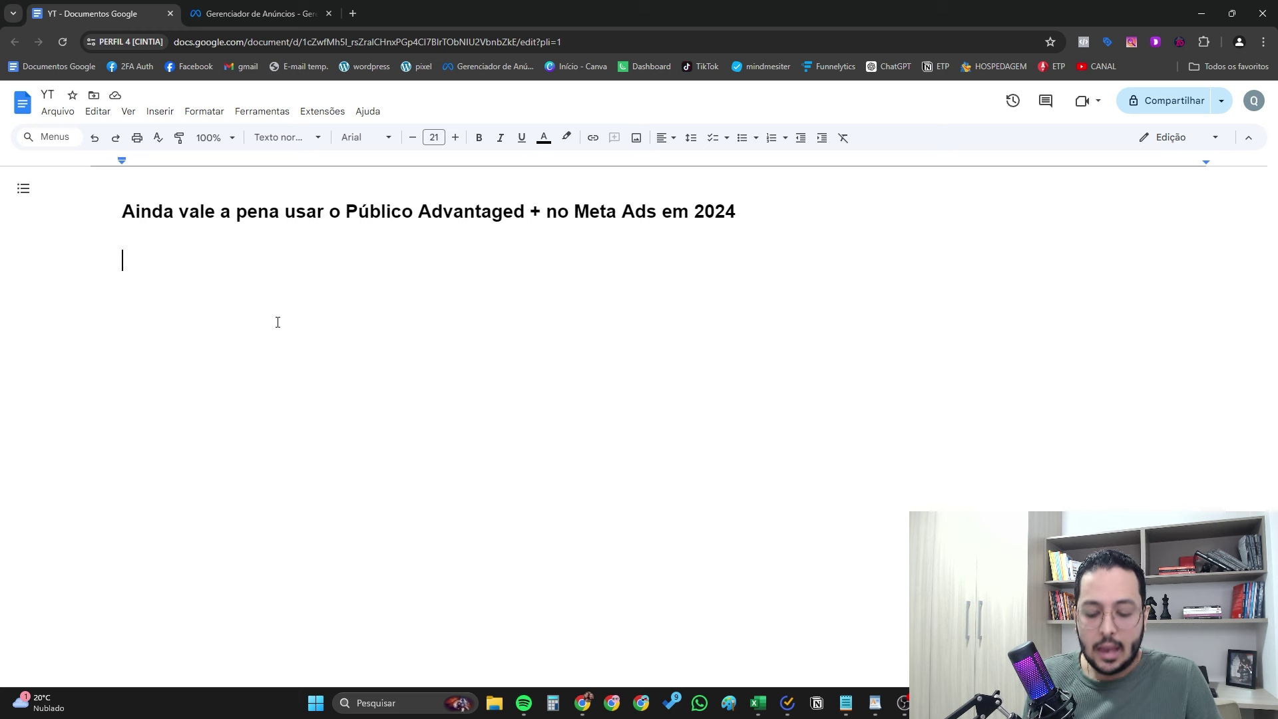
text(Público advantaged)
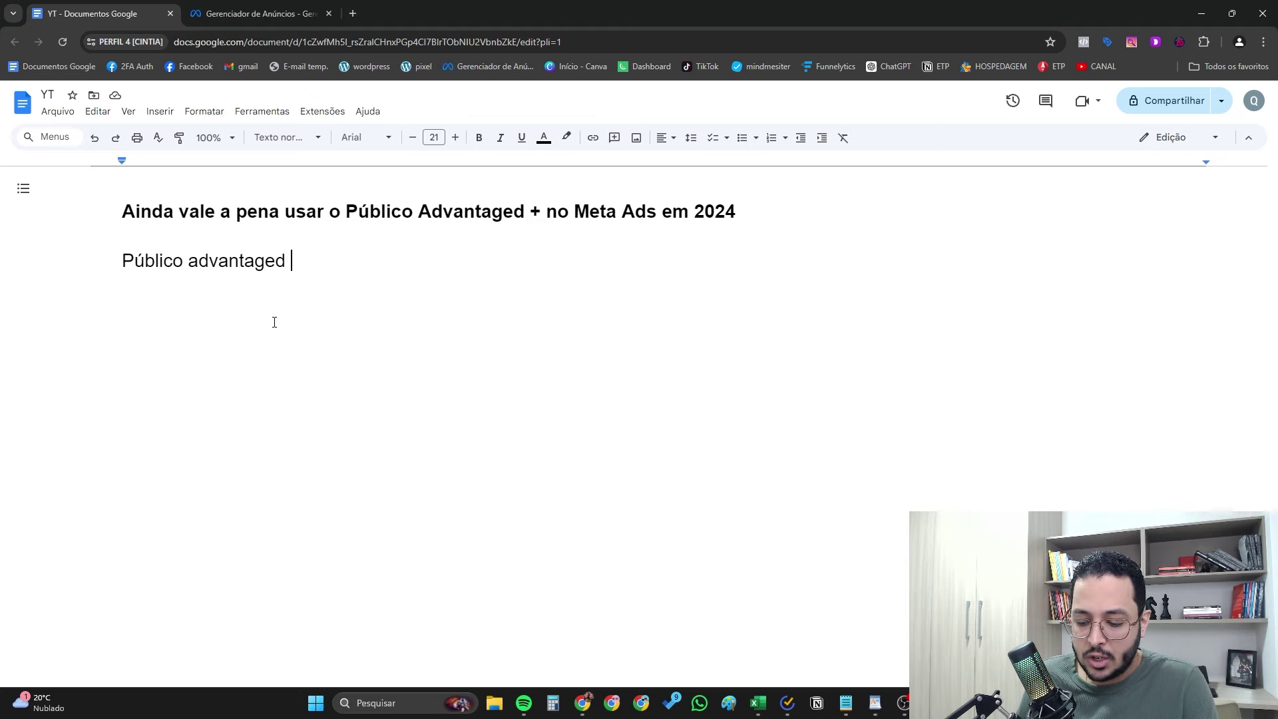
Switch to Meta Ads Manager and create a new Vendas campaign using the manual sales campaign setup.
click(270, 13)
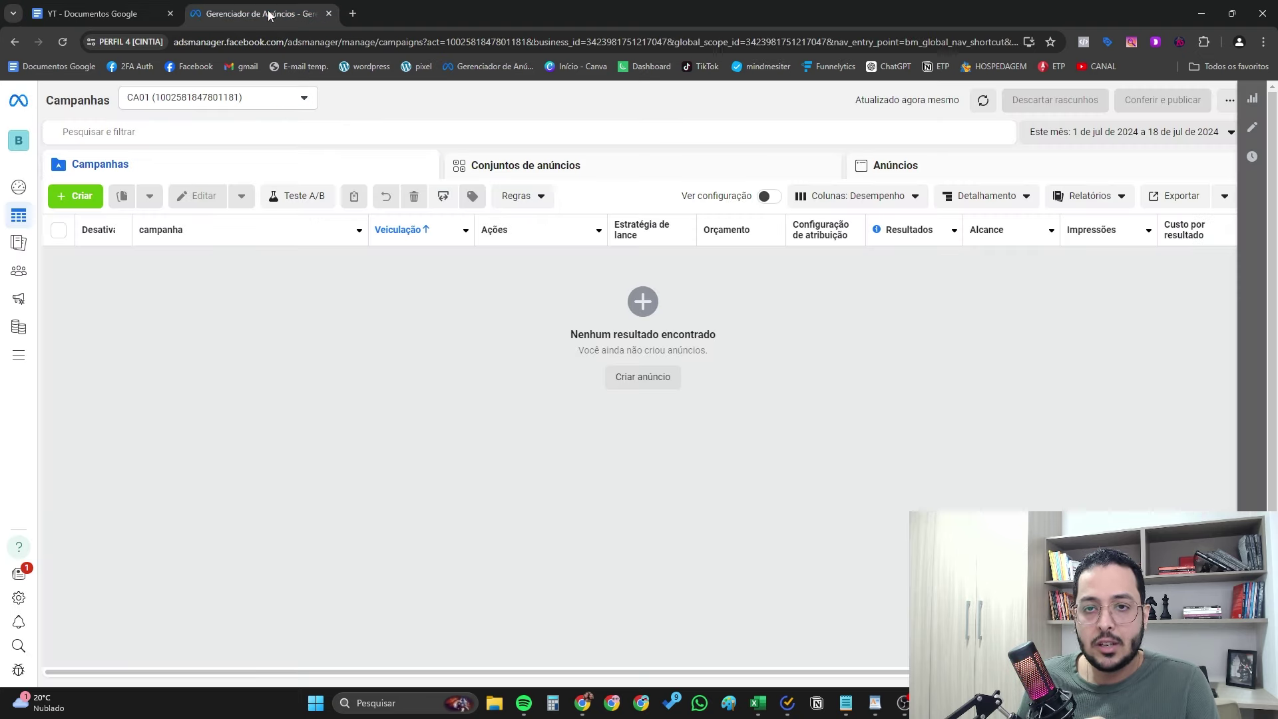
click(64, 196)
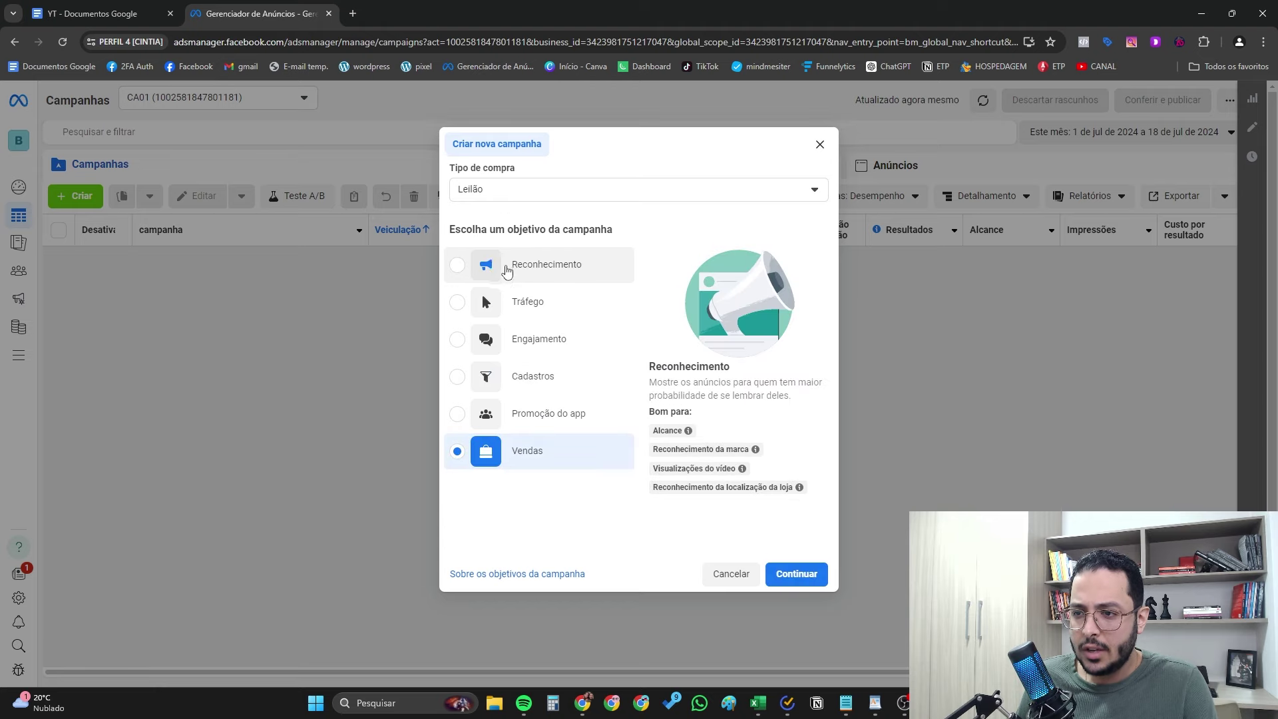
click(814, 573)
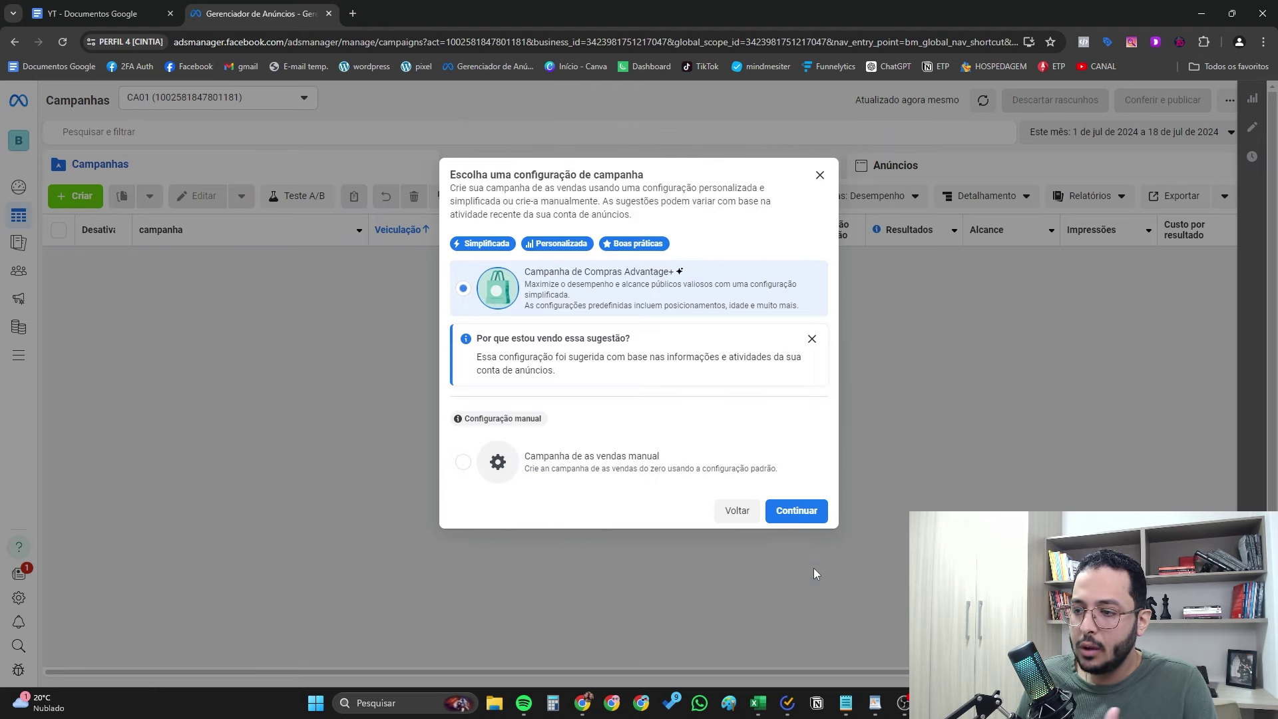
click(649, 464)
click(798, 510)
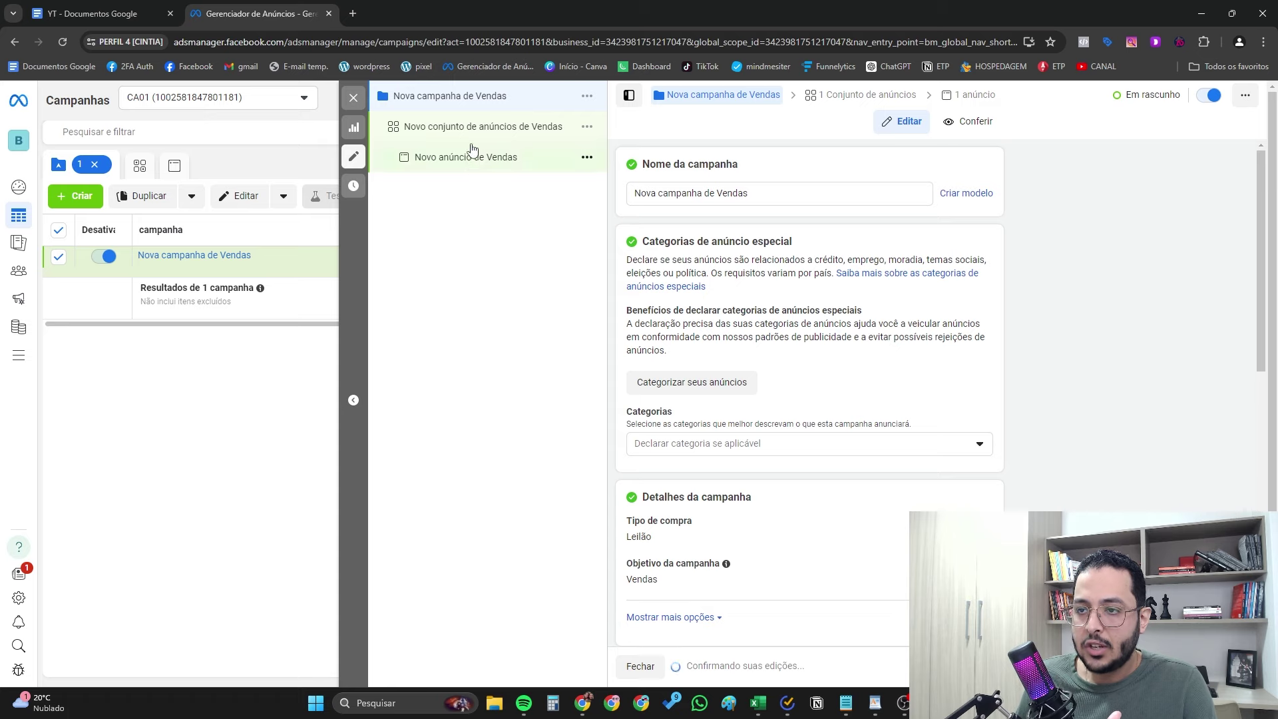
Open the new sales ad set and examine its Público Advantage+, audience controls and budget settings.
click(471, 133)
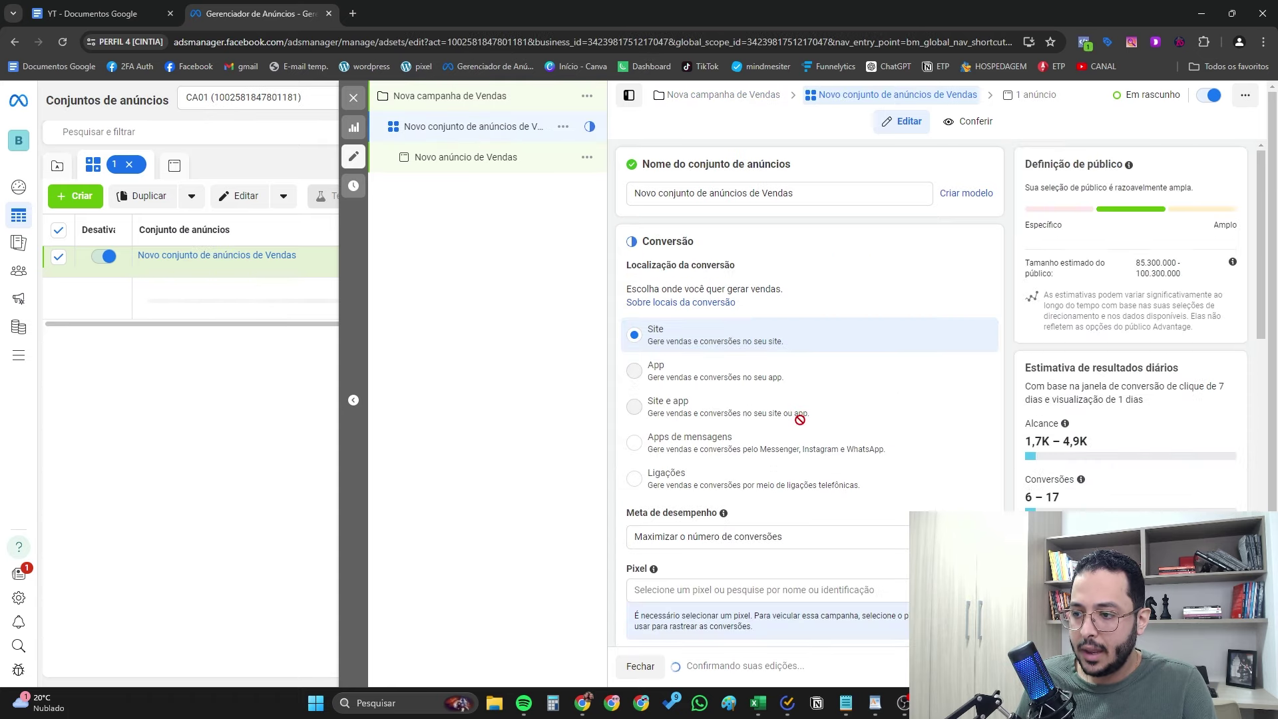
scroll(799, 419, down, 15)
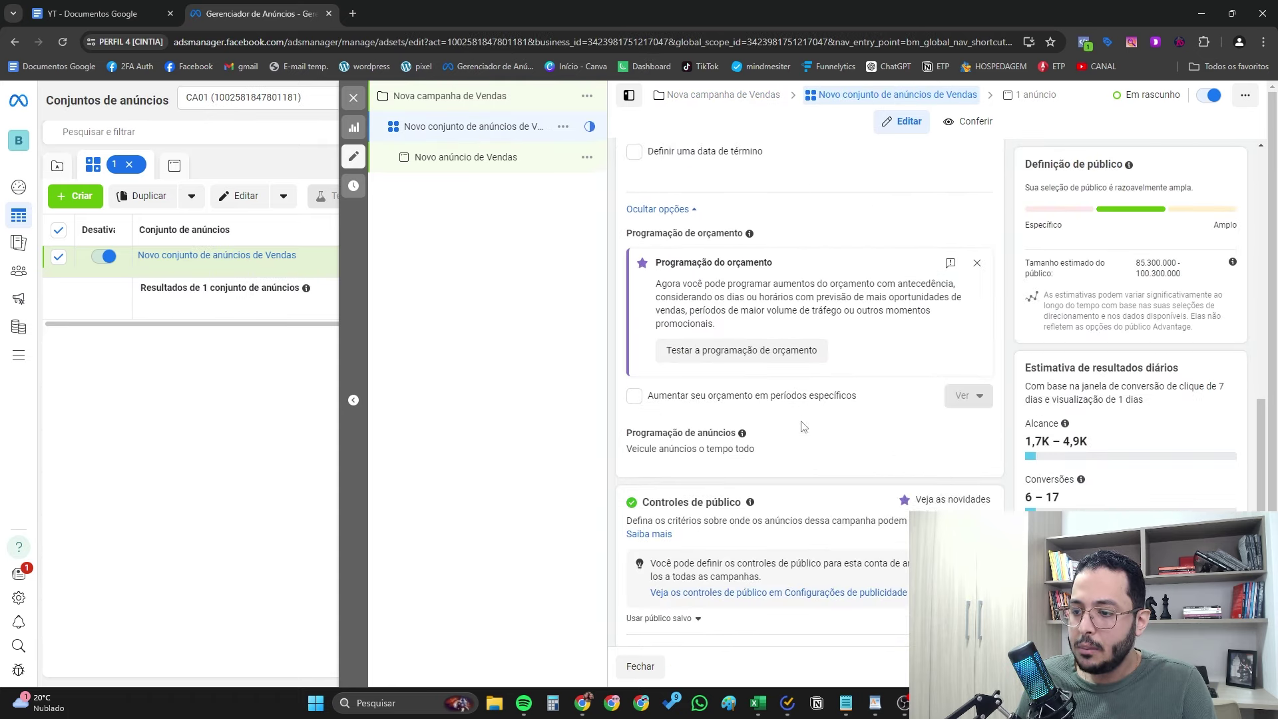
scroll(804, 426, down, 6)
drag(655, 353, 745, 363)
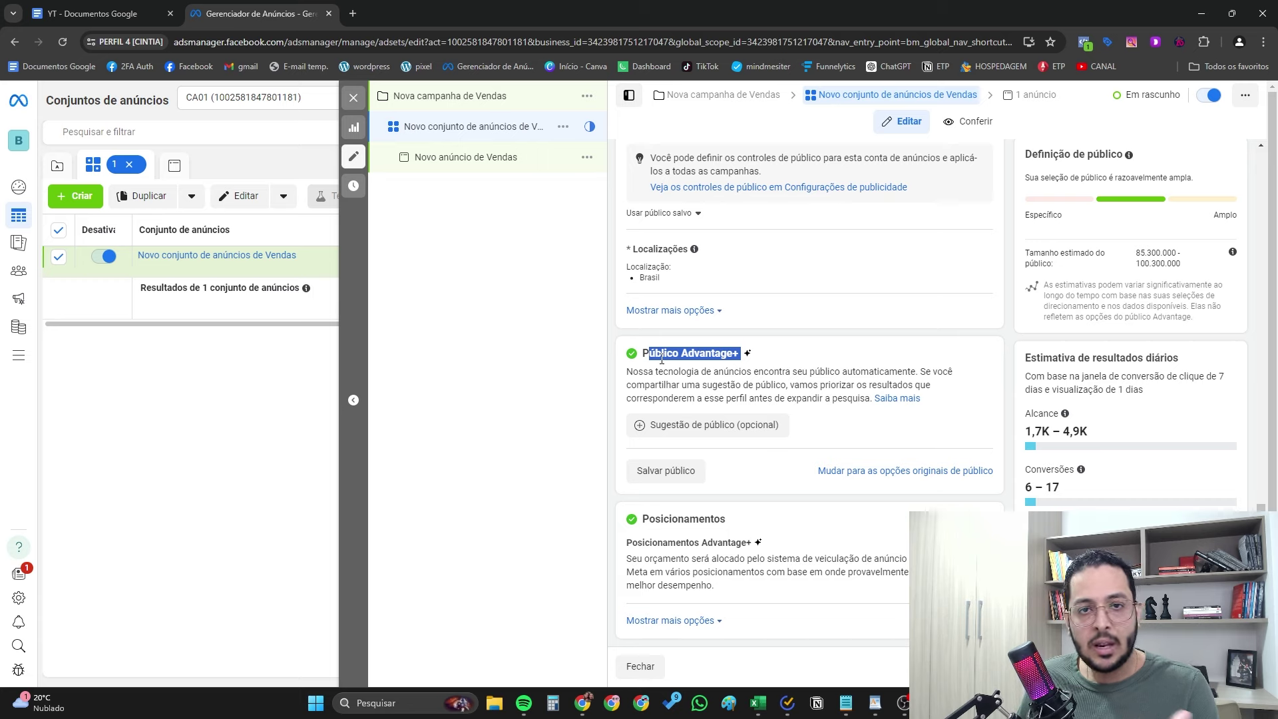
scroll(798, 283, up, 5)
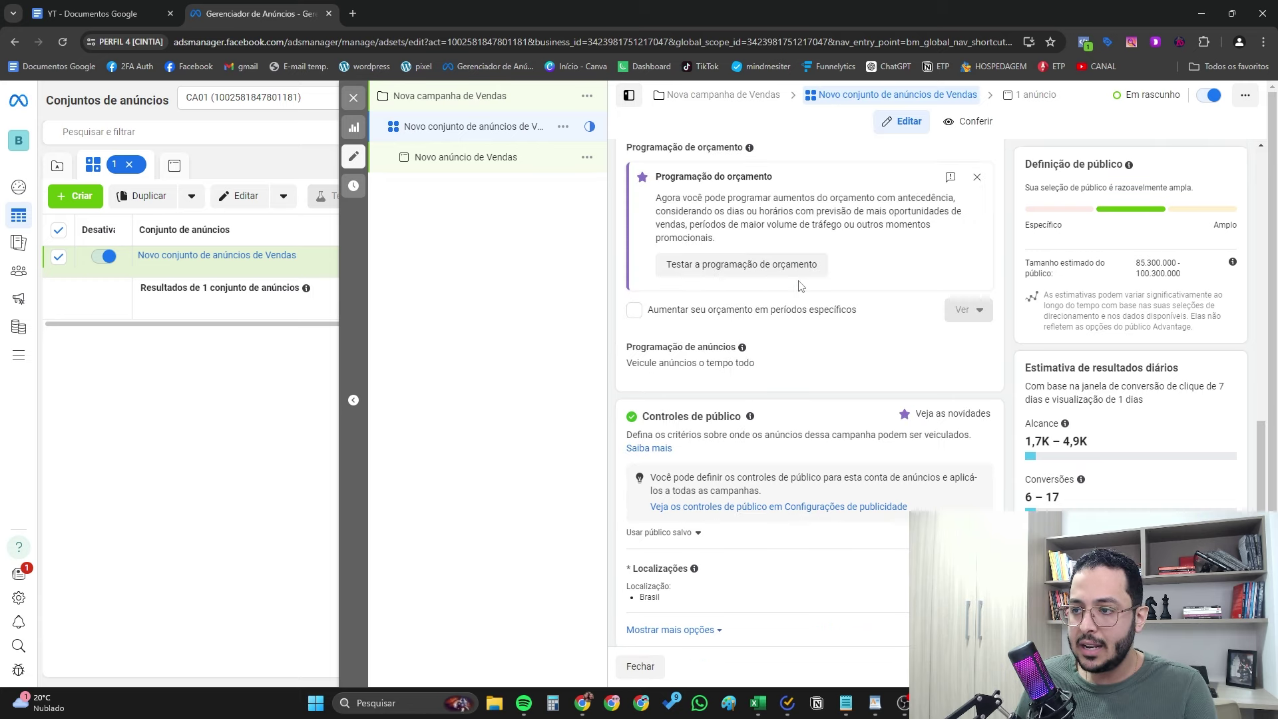
scroll(799, 286, up, 7)
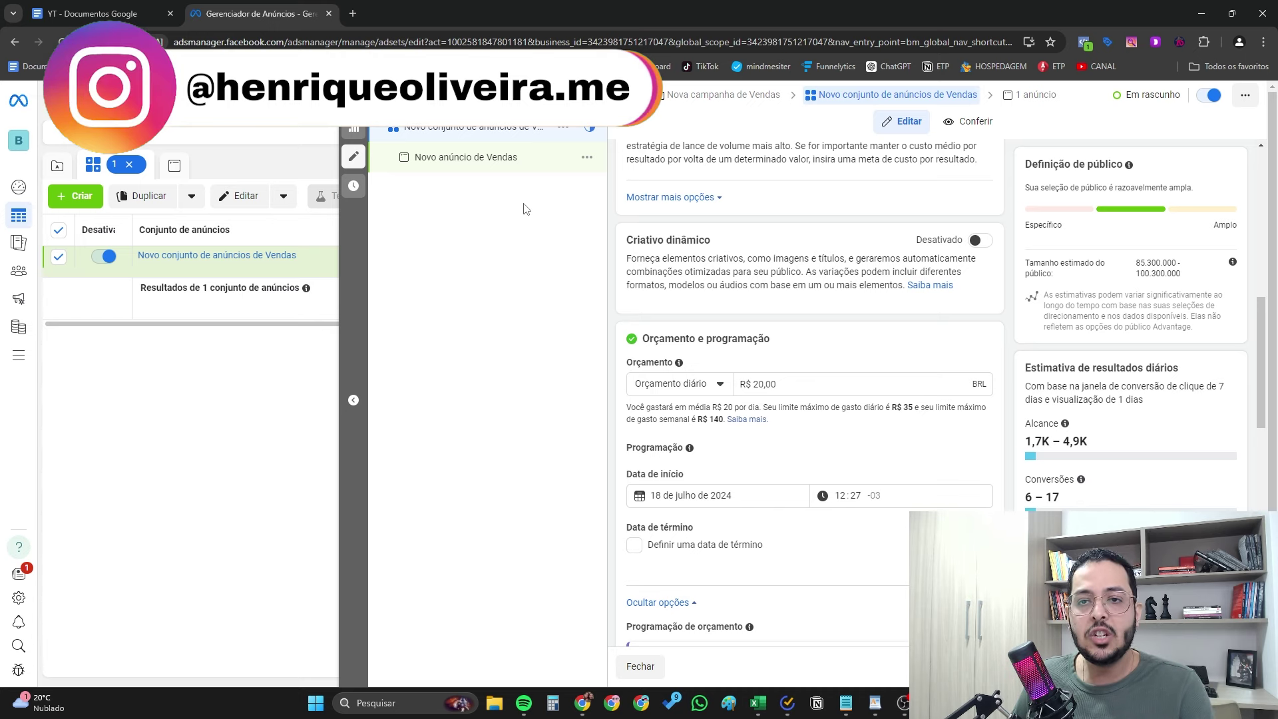
scroll(838, 454, down, 1)
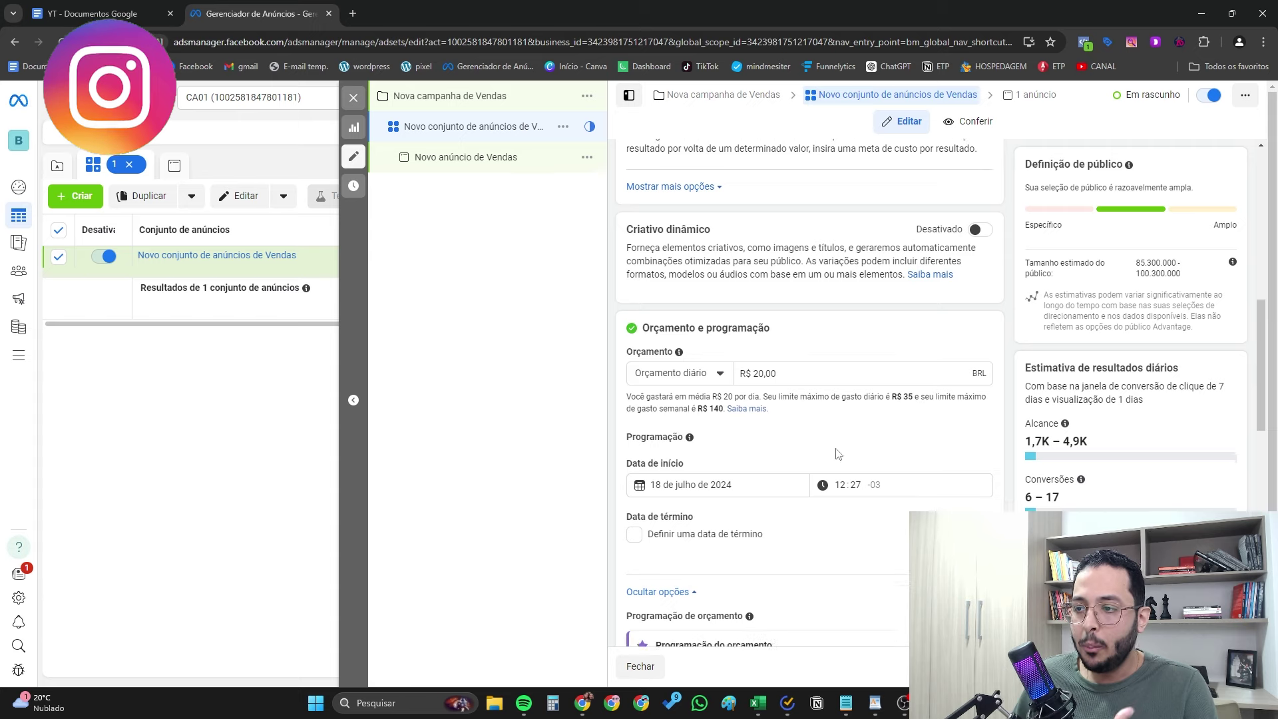
scroll(837, 453, down, 6)
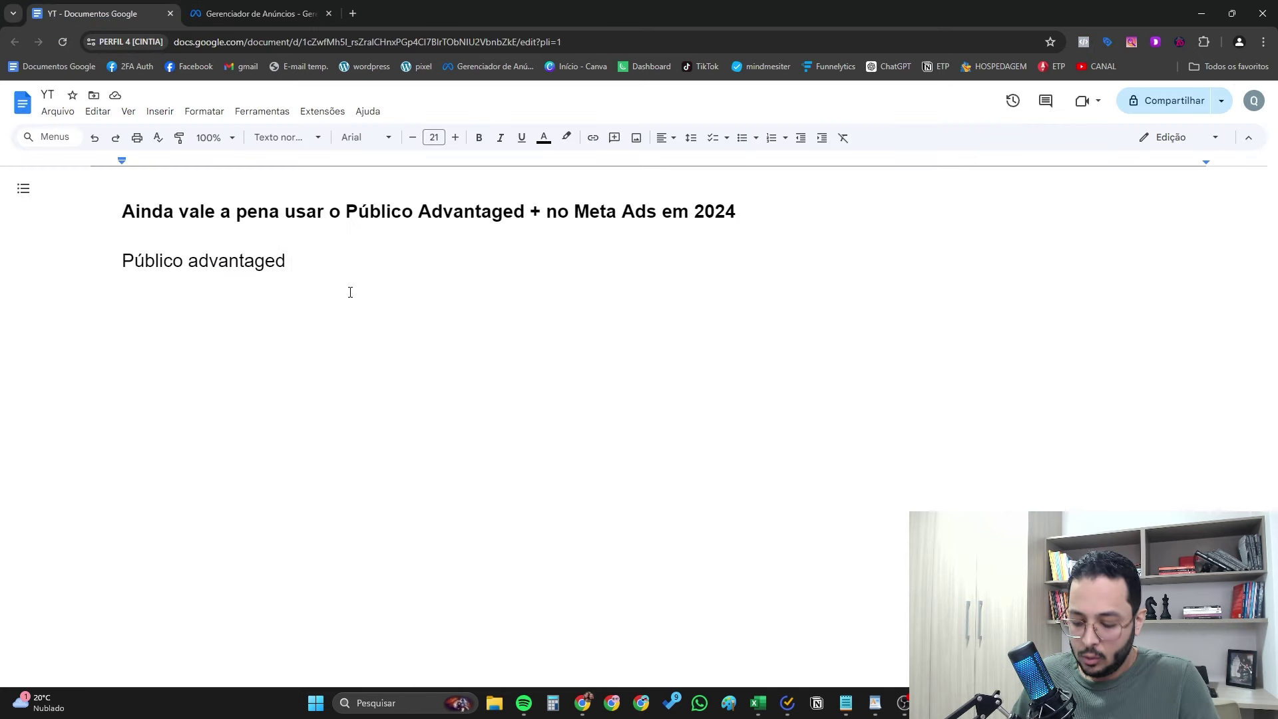
Back in the Google Docs document, extend the "Público advantaged" line with "= histórico de conta (conta de anúncio, pixel e tbm da sua api)".
text(= histórico de co)
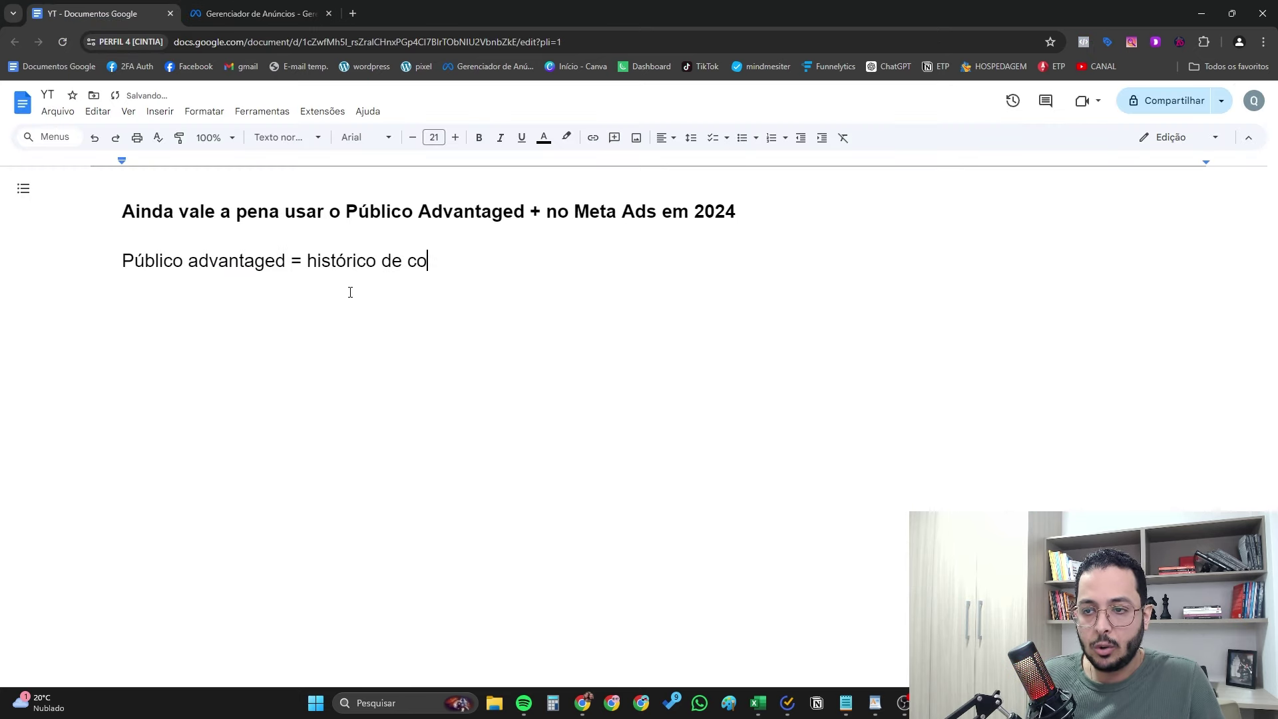
text(nta )
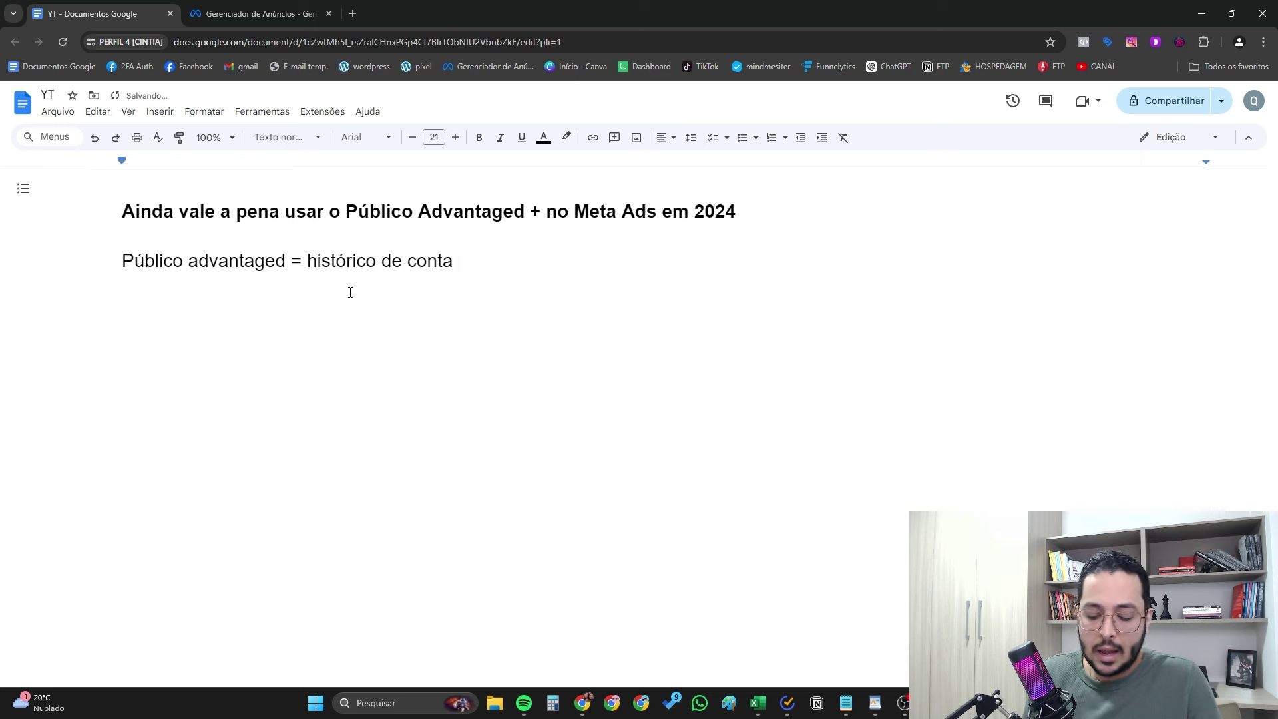
text((conta d)
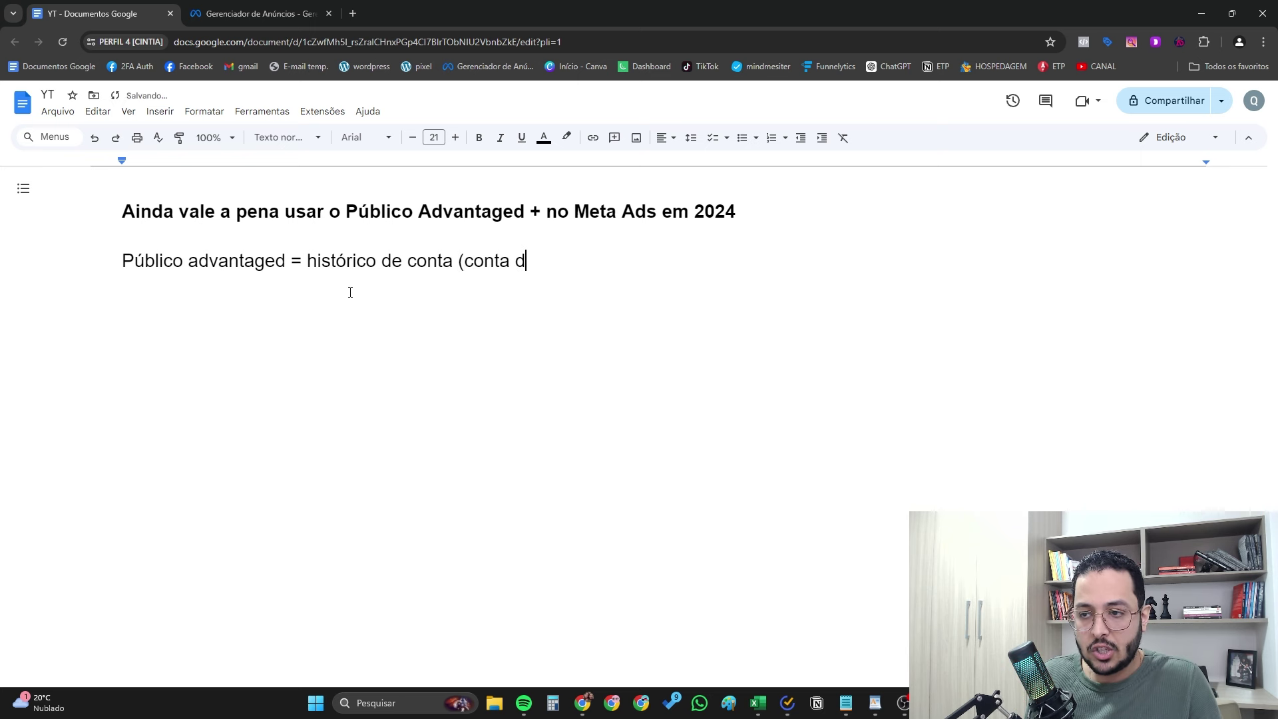
text(e anúncio, pixel e t)
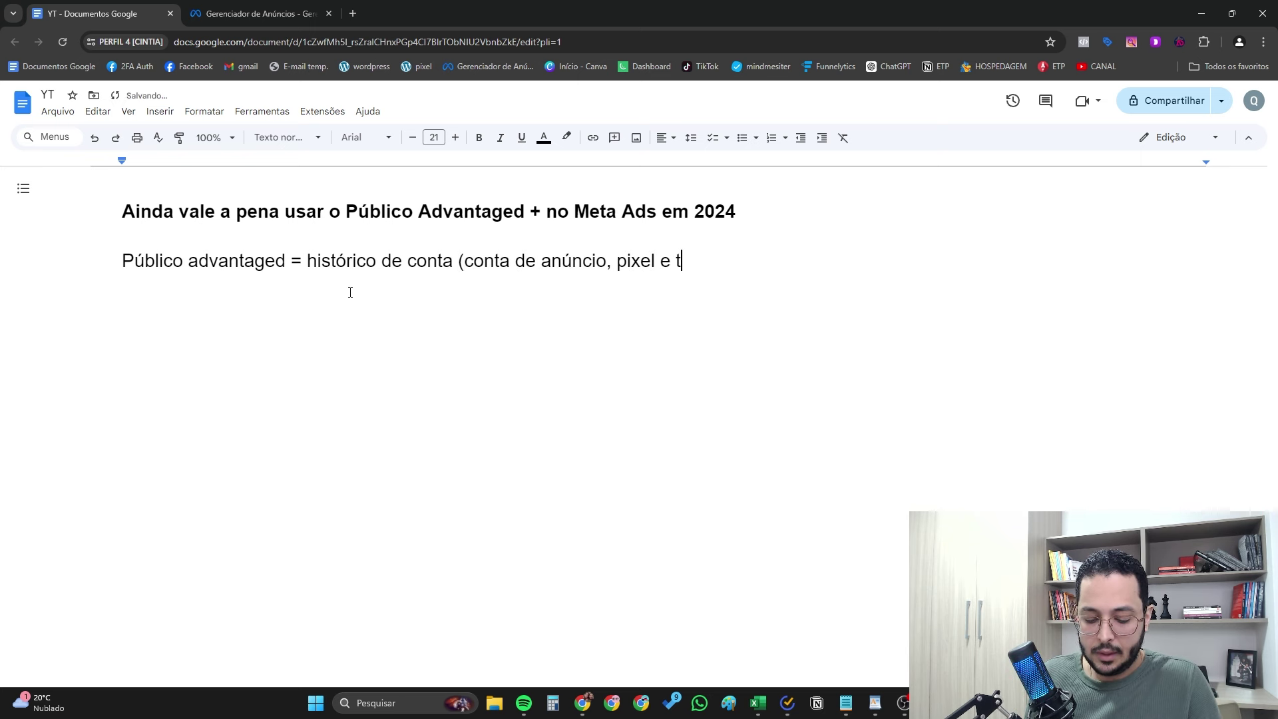
text(bm da sua api))
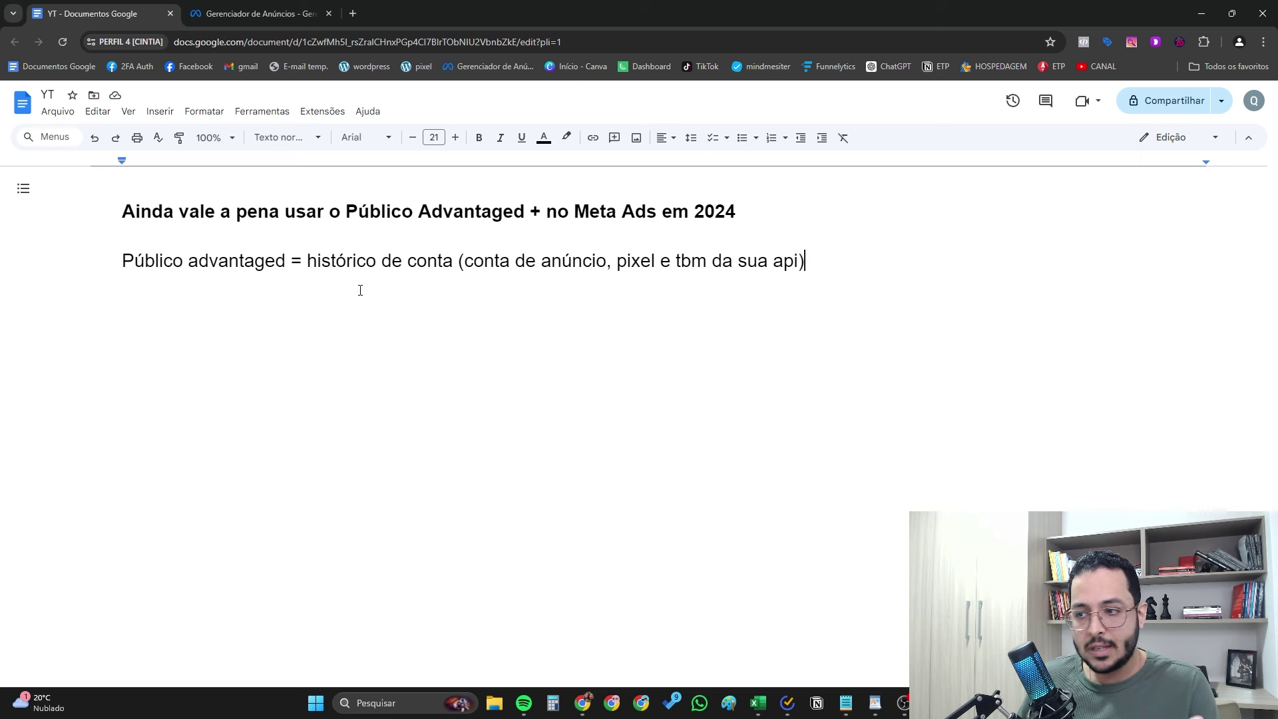
Add the line "Publicos parecidos" directly below the "Público advantaged" line.
key(Return)
text(Publi)
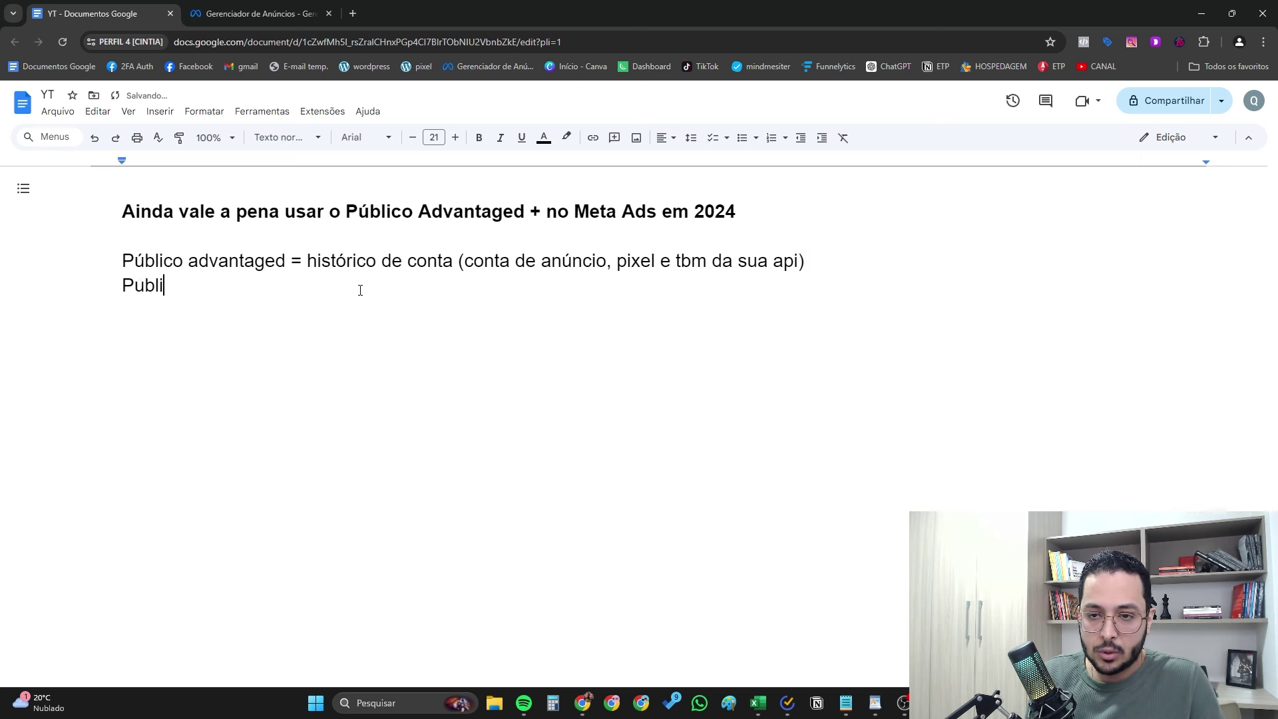
text(cos parecidos)
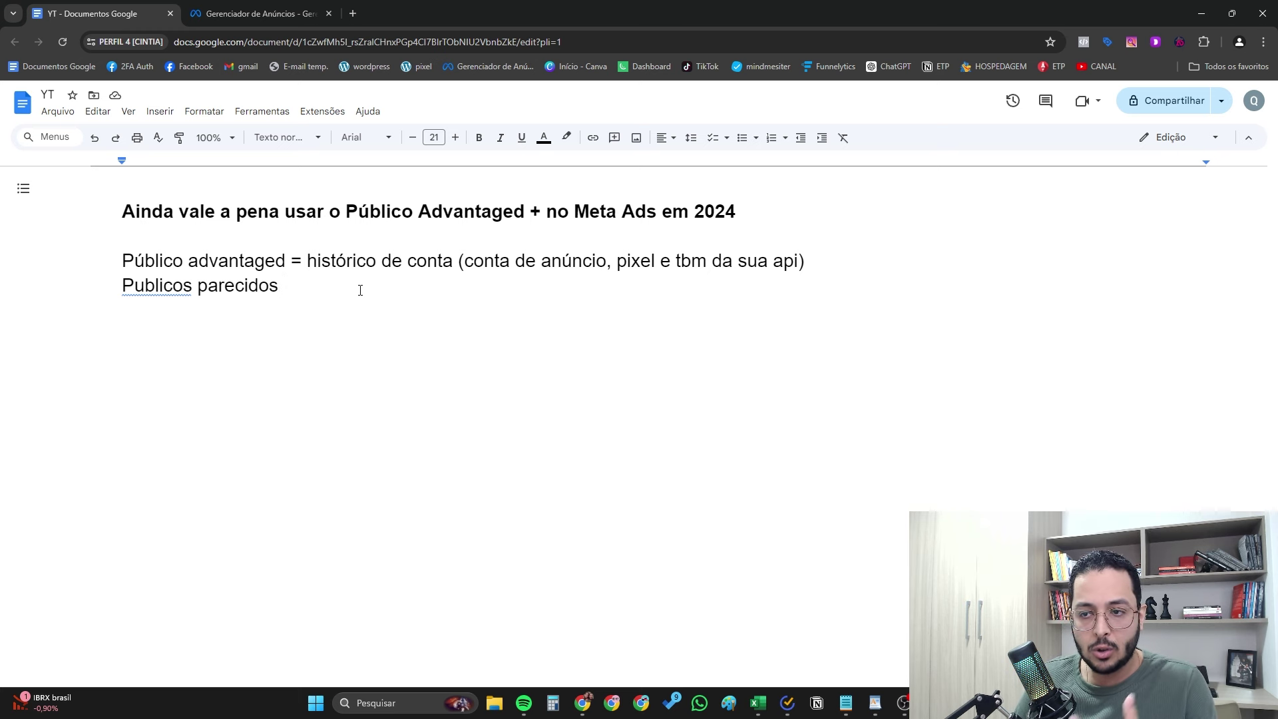
Highlight the ad account and "histórico de conta" wording in the "Público advantaged" line to point them out.
drag(474, 263, 563, 261)
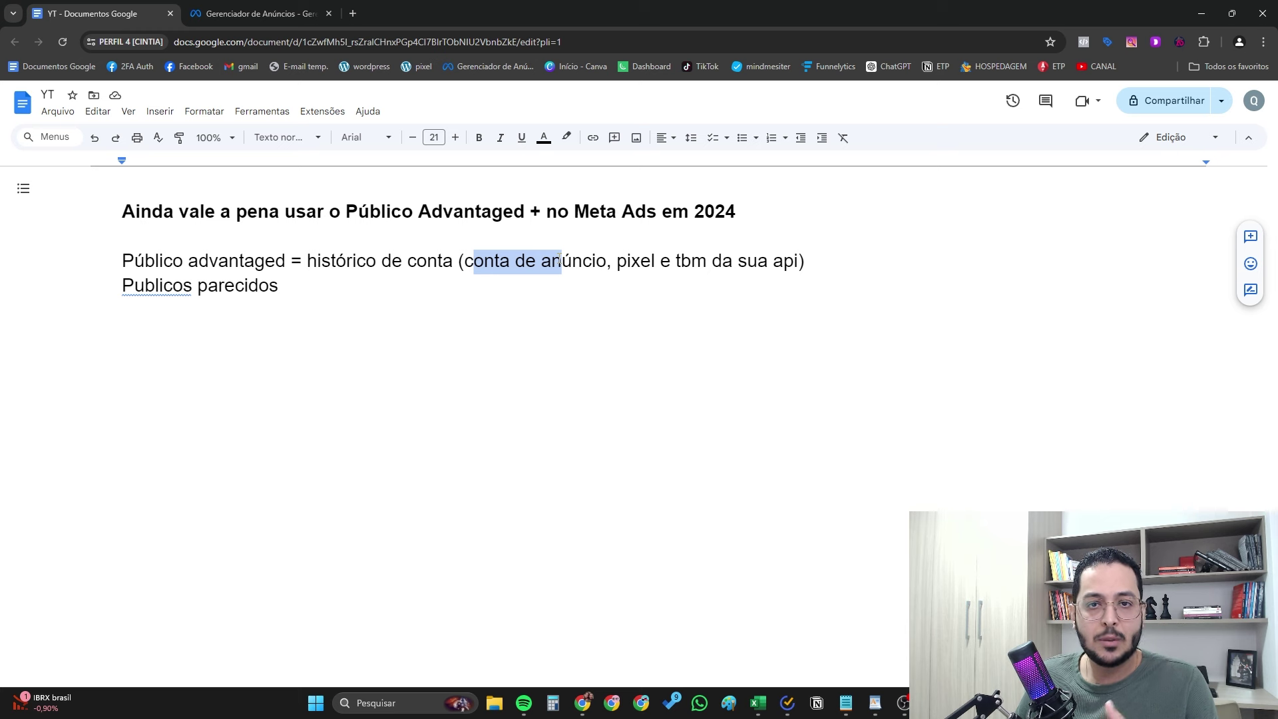
click(629, 261)
click(778, 269)
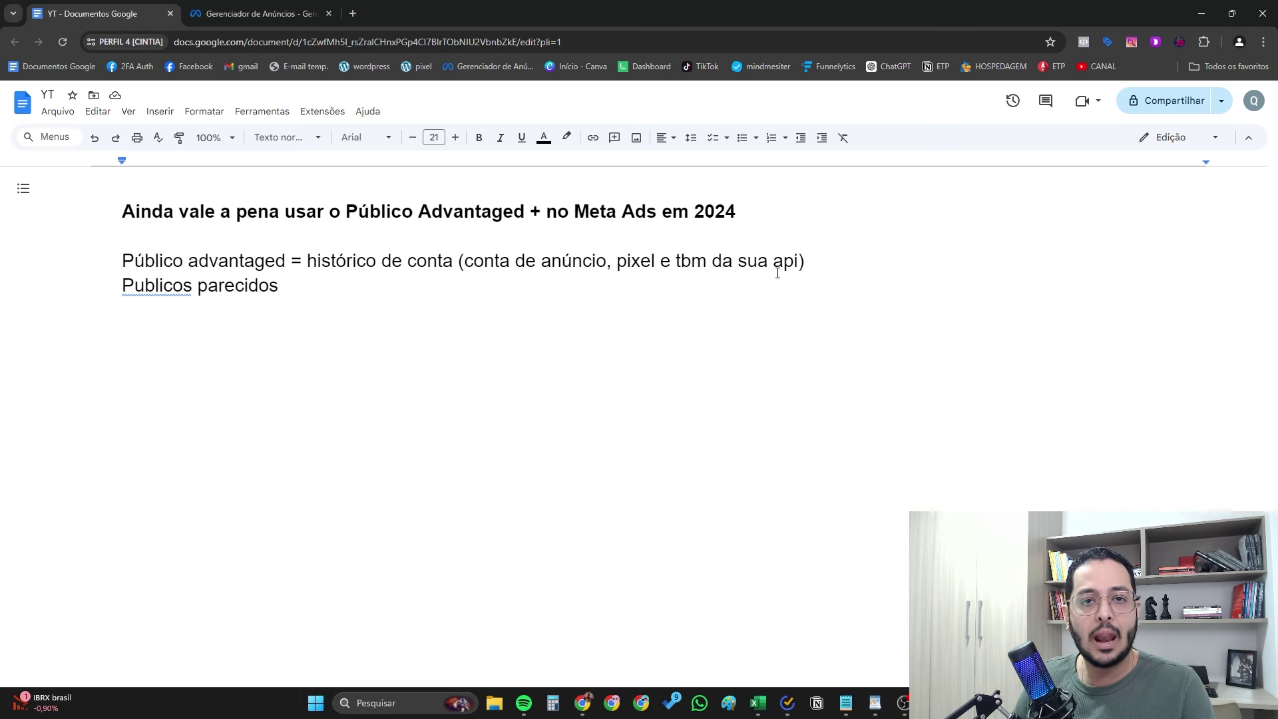
click(237, 327)
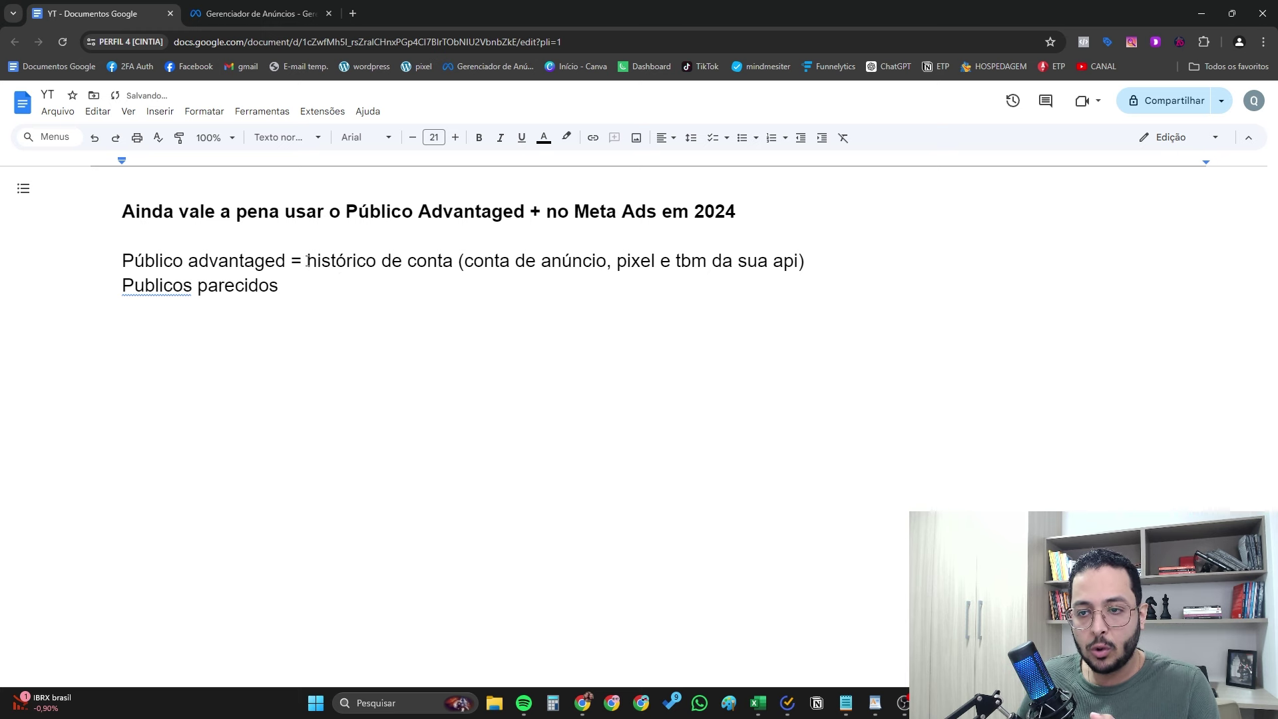
drag(307, 260, 446, 263)
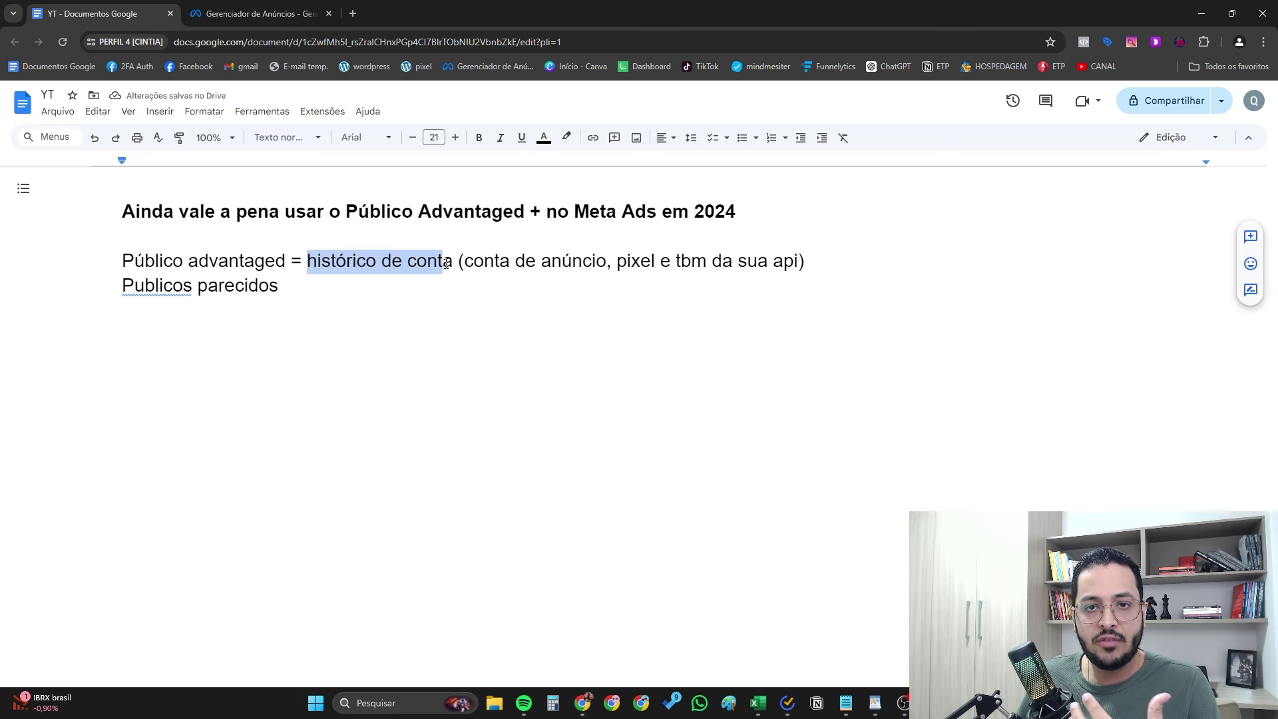
Leave a blank line after "Publicos parecidos" and add the lines "Funciona sim!" and "3 a 4 dias para performar bem".
click(384, 333)
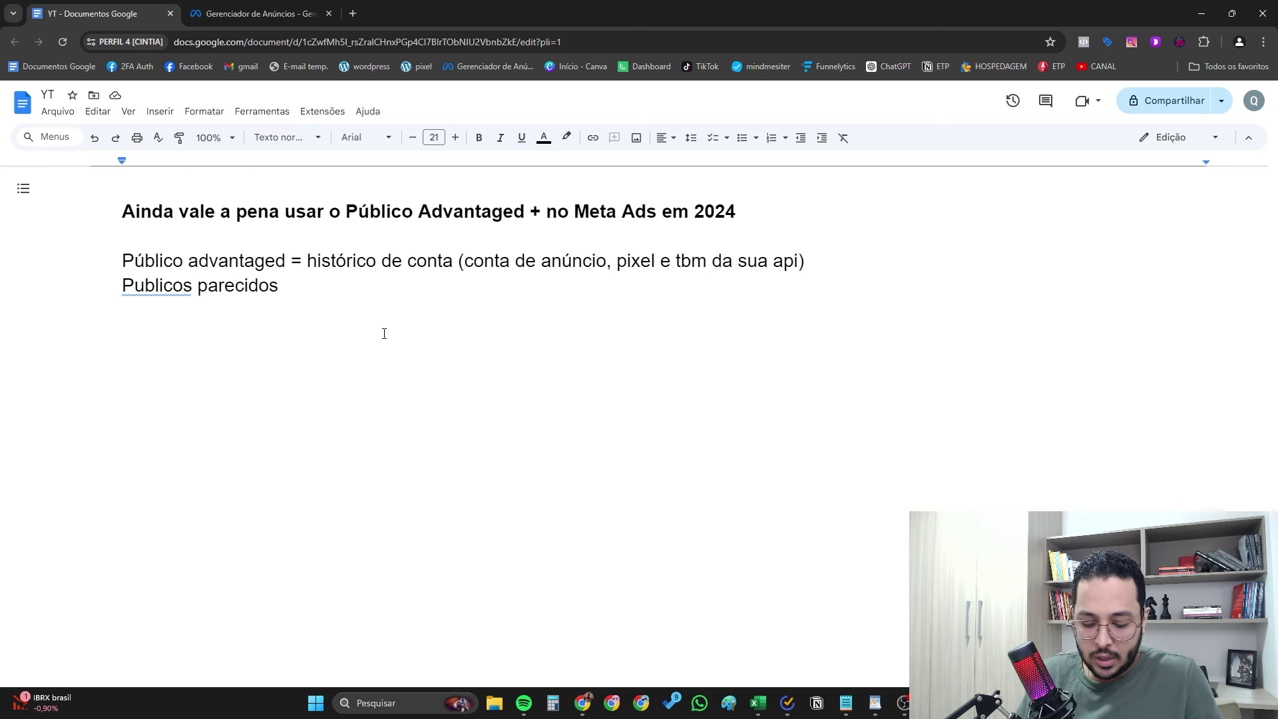
text(Funciona sim!)
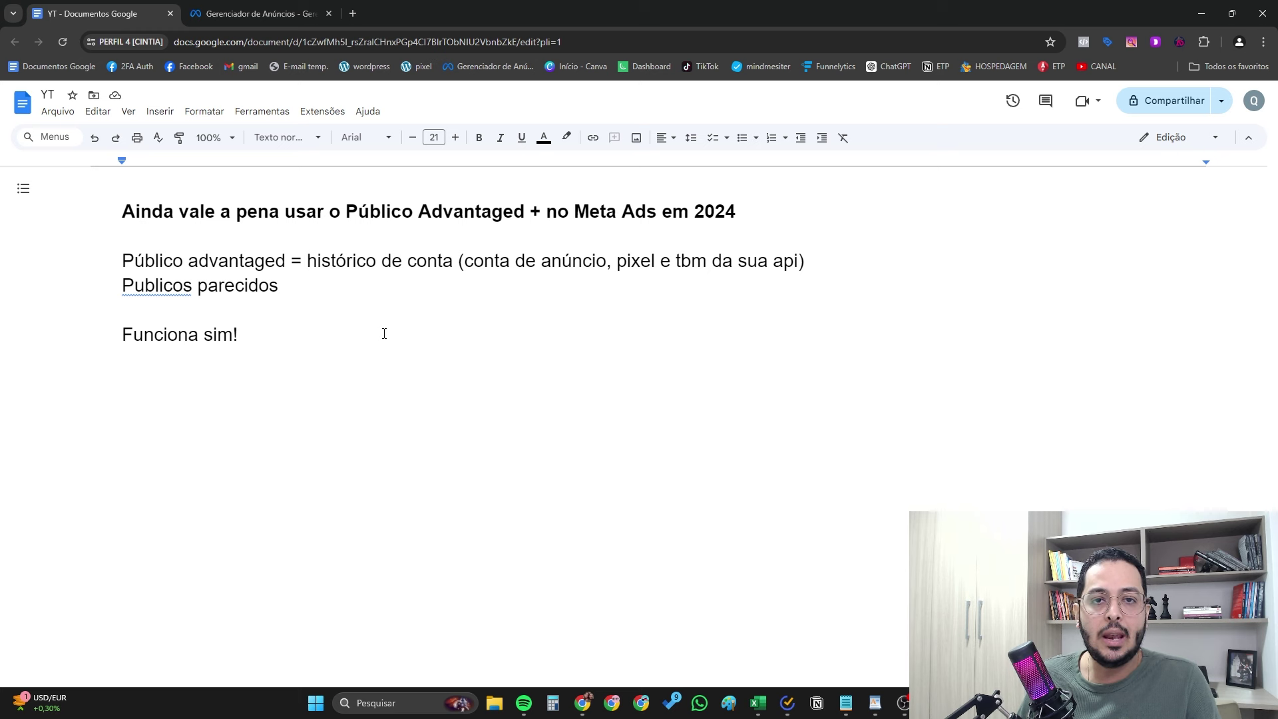
text(3 a 4 )
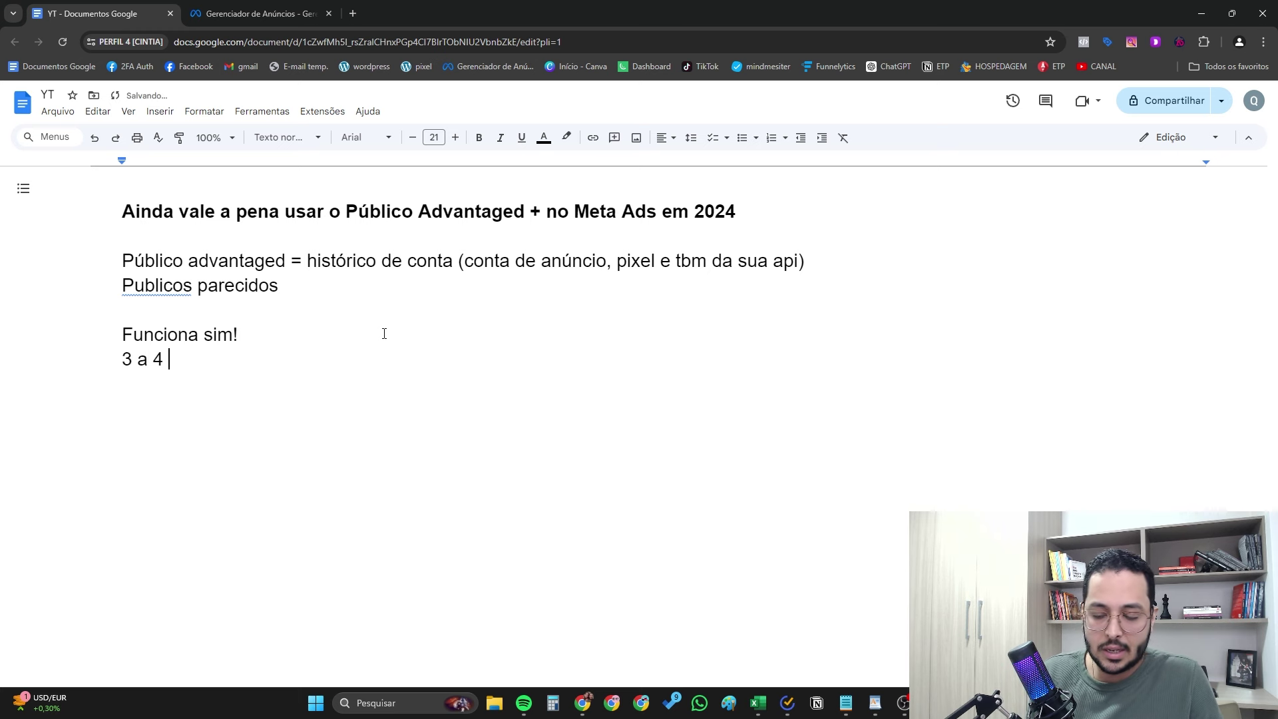
text(dias para performar b)
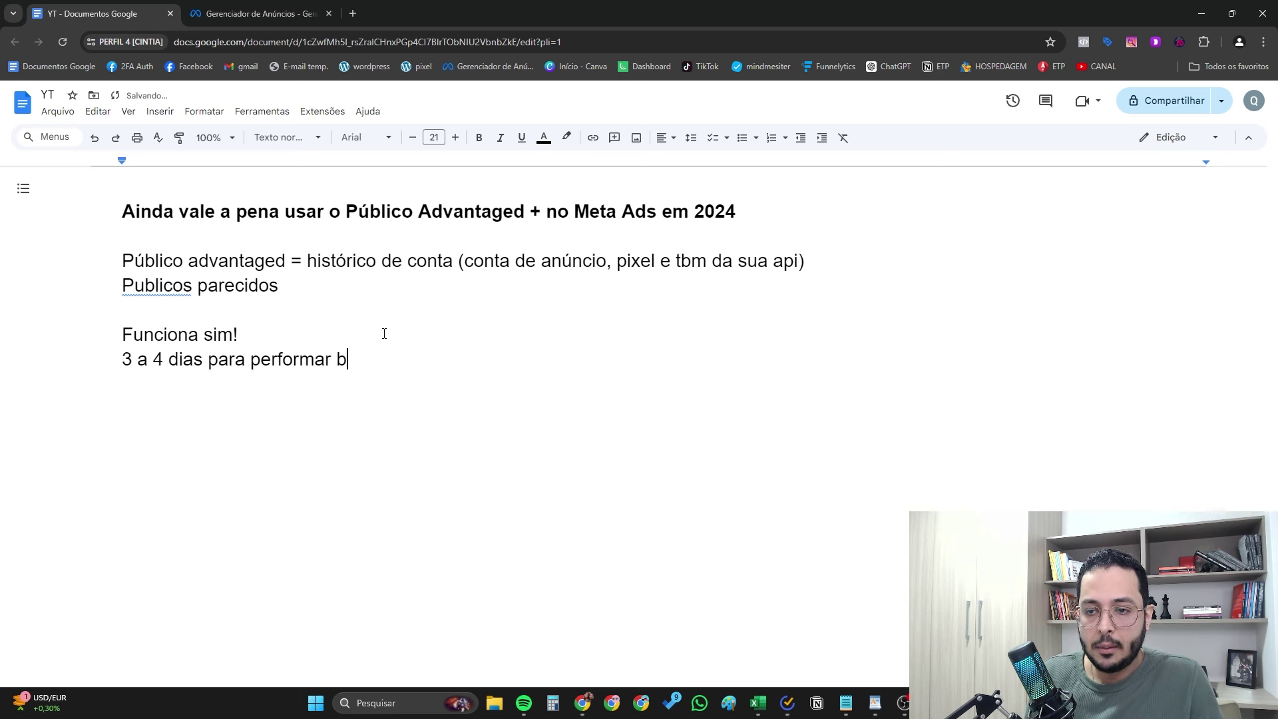
text(em)
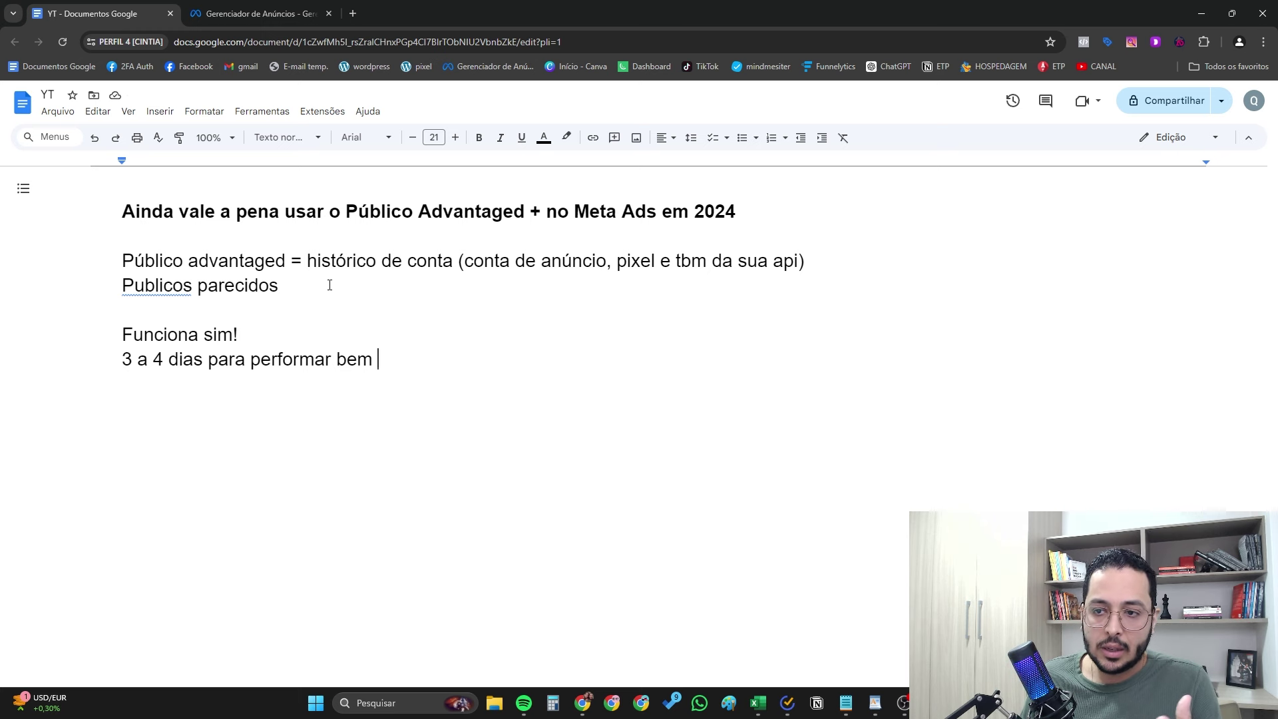
drag(309, 261, 426, 261)
Leave a blank line after the "3 a 4 dias" line and list "Funil", "TOPO", "MEIO" and "FUNDO" on separate lines.
click(381, 360)
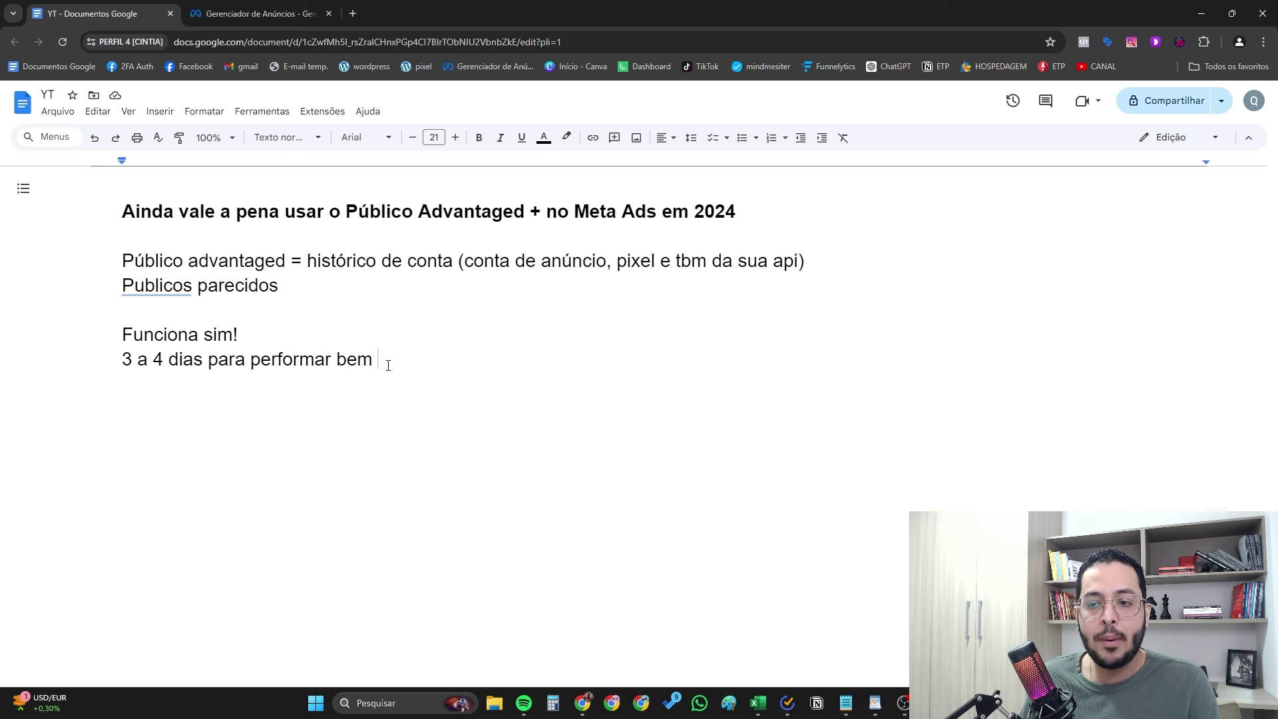
key(Return)
key(Return)
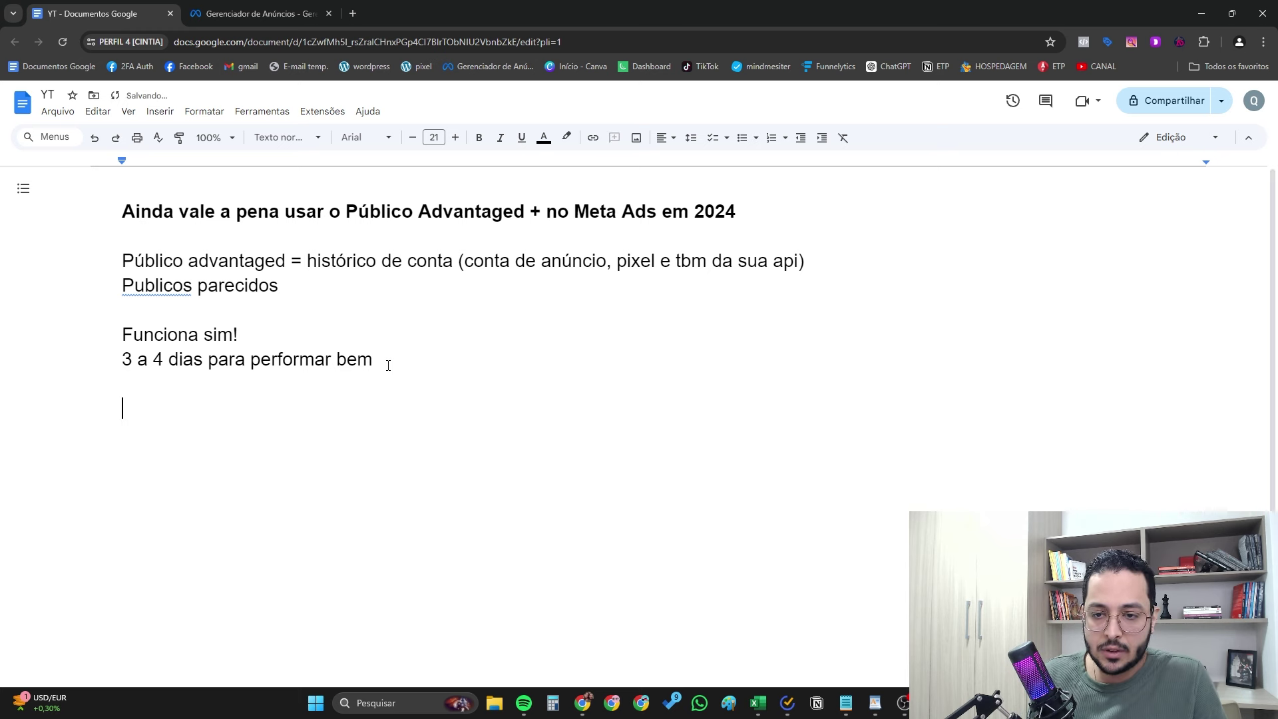
text(Funil)
key(Return)
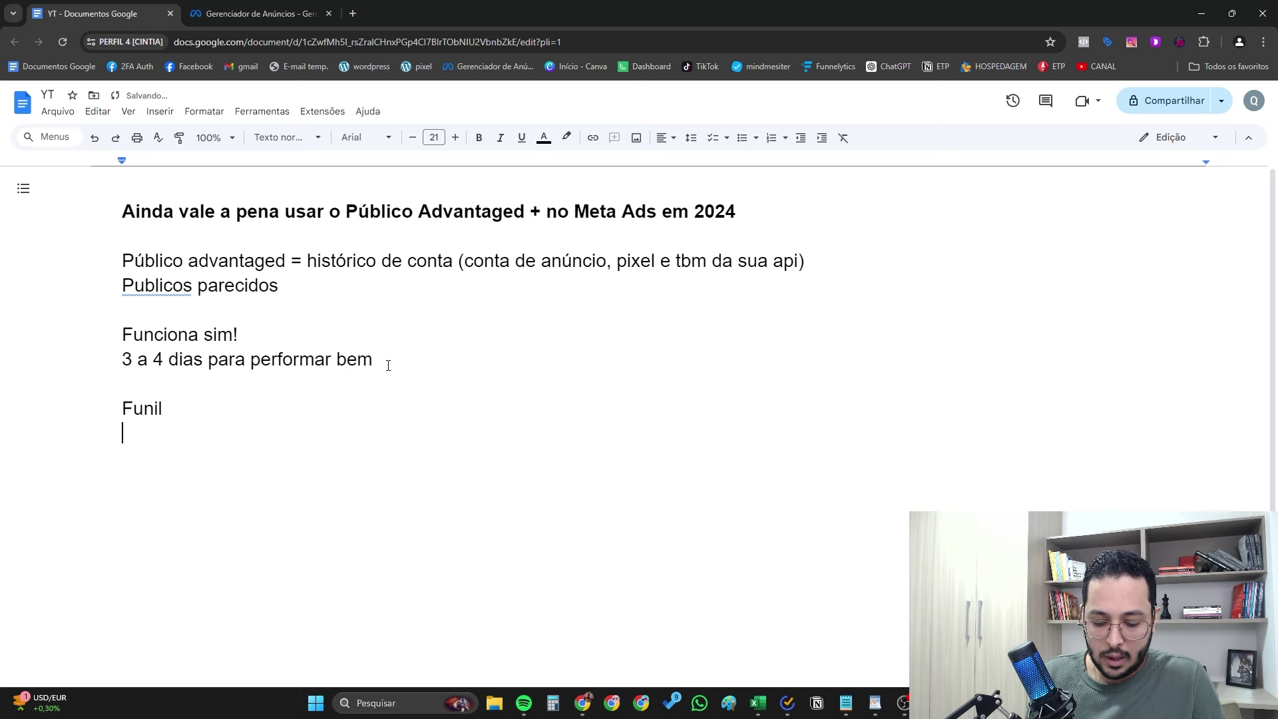
text(TOPO)
key(Return)
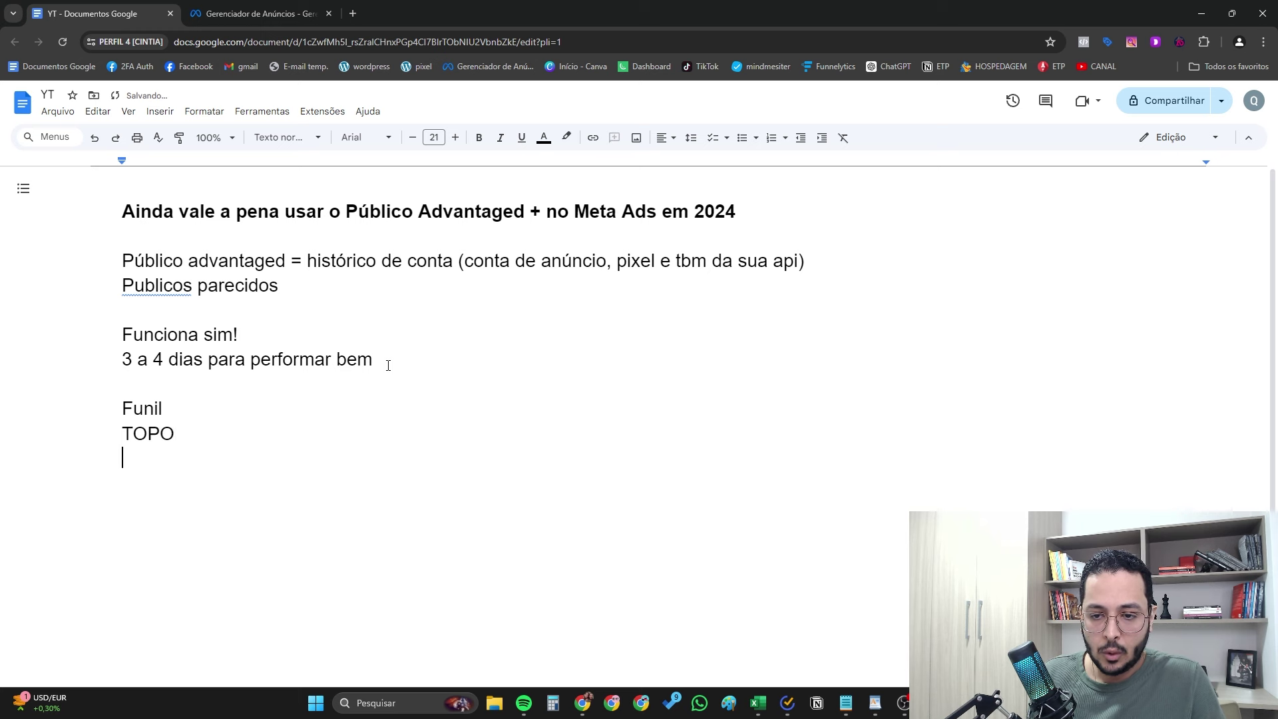
text(MEIO)
key(Return)
text(FUNDO)
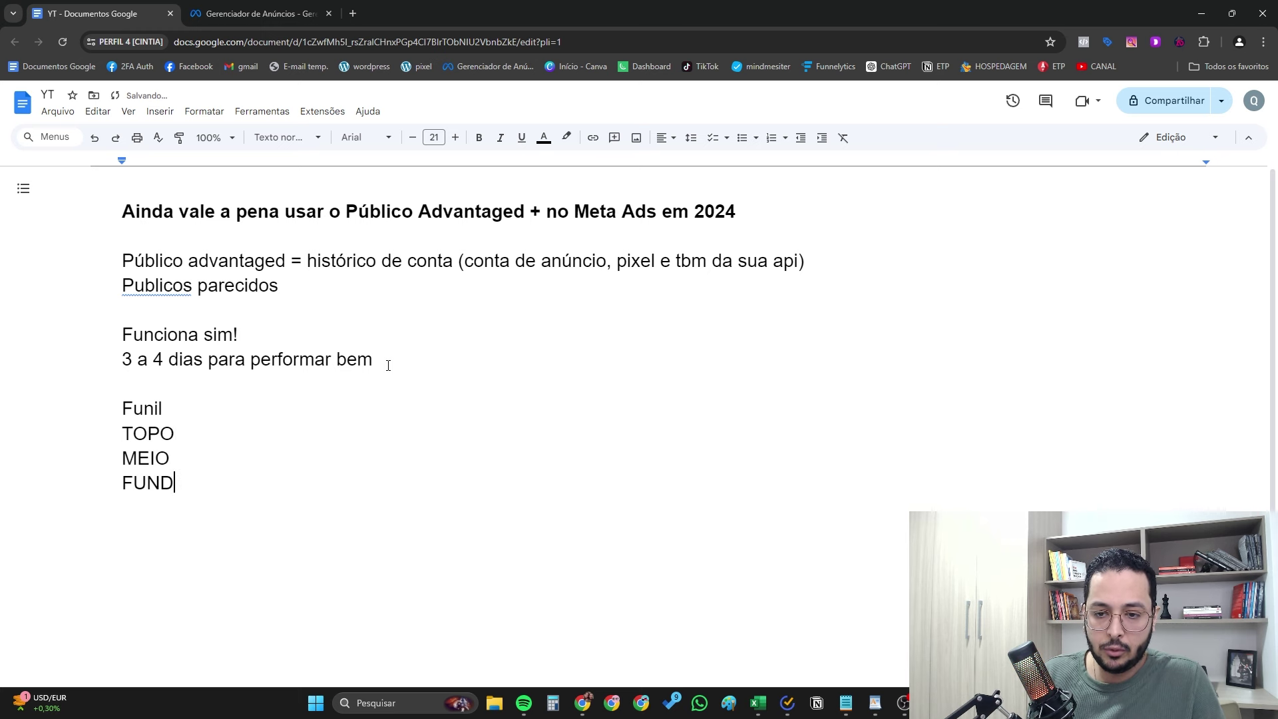
click(287, 405)
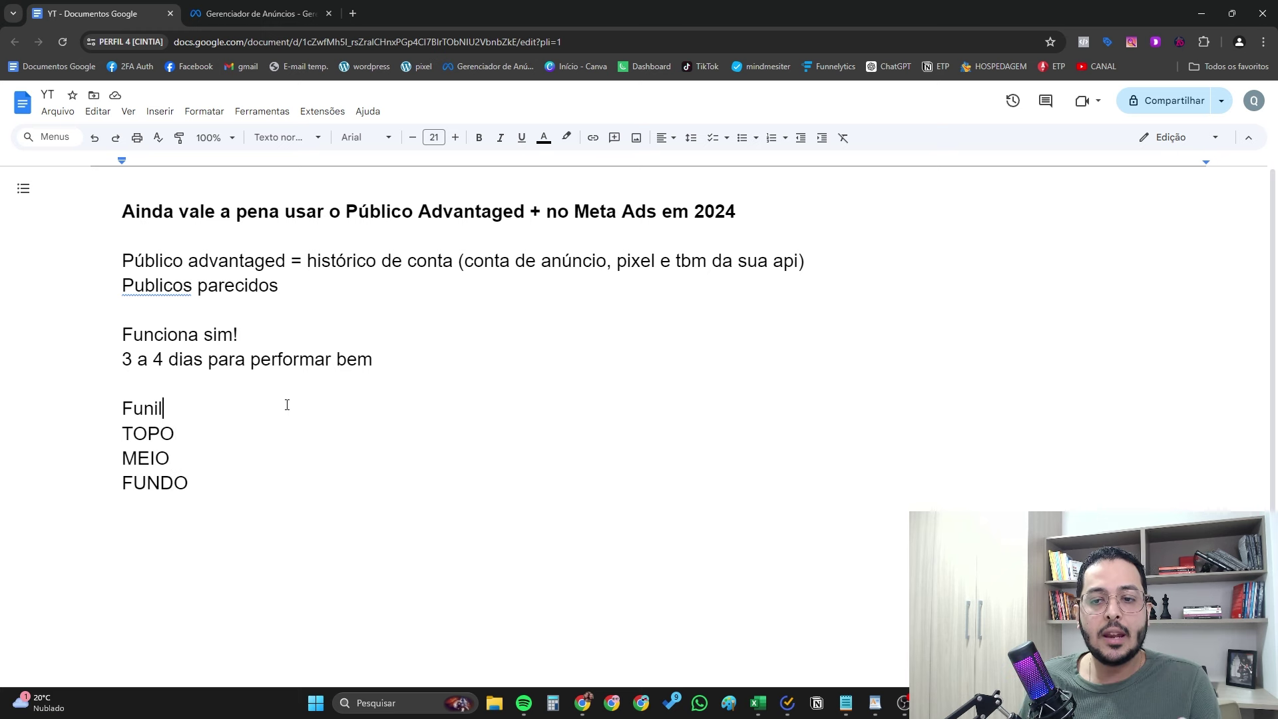
Extend the funnel list with "= ampliar" after "MEIO" and "= entregar para todo tipo de pessoa" after "TOPO".
click(253, 360)
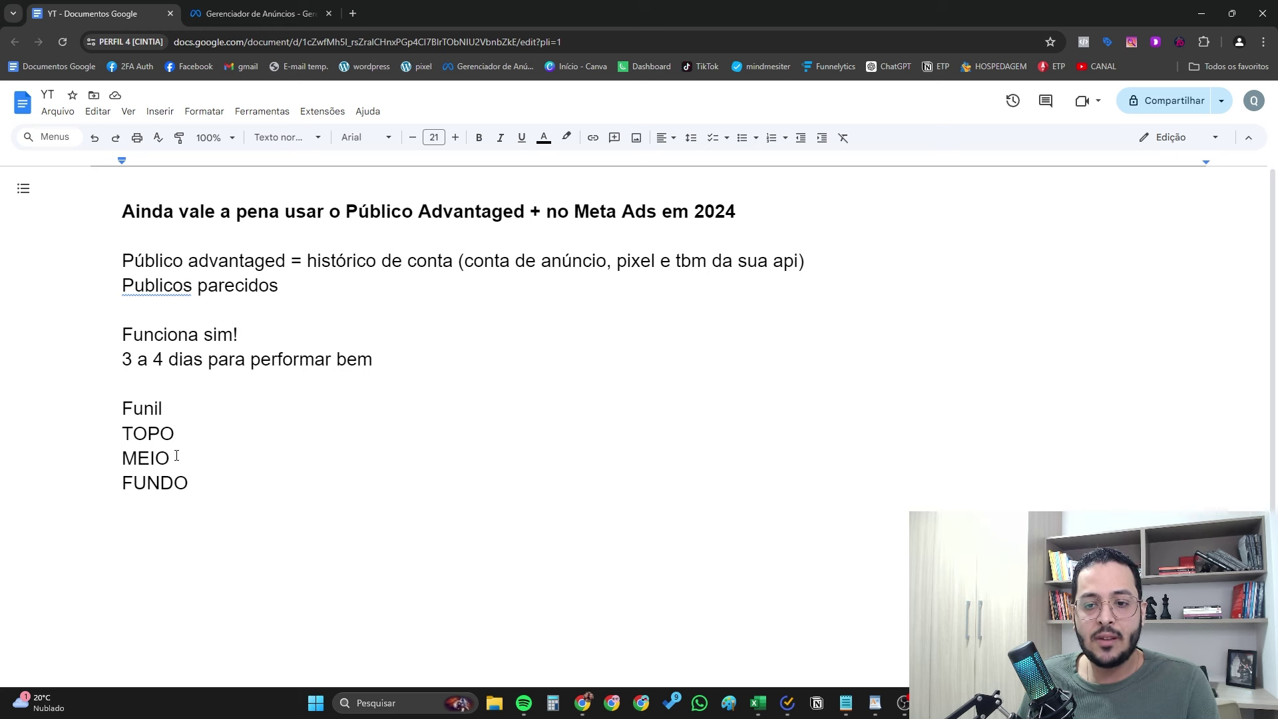
drag(176, 454, 125, 459)
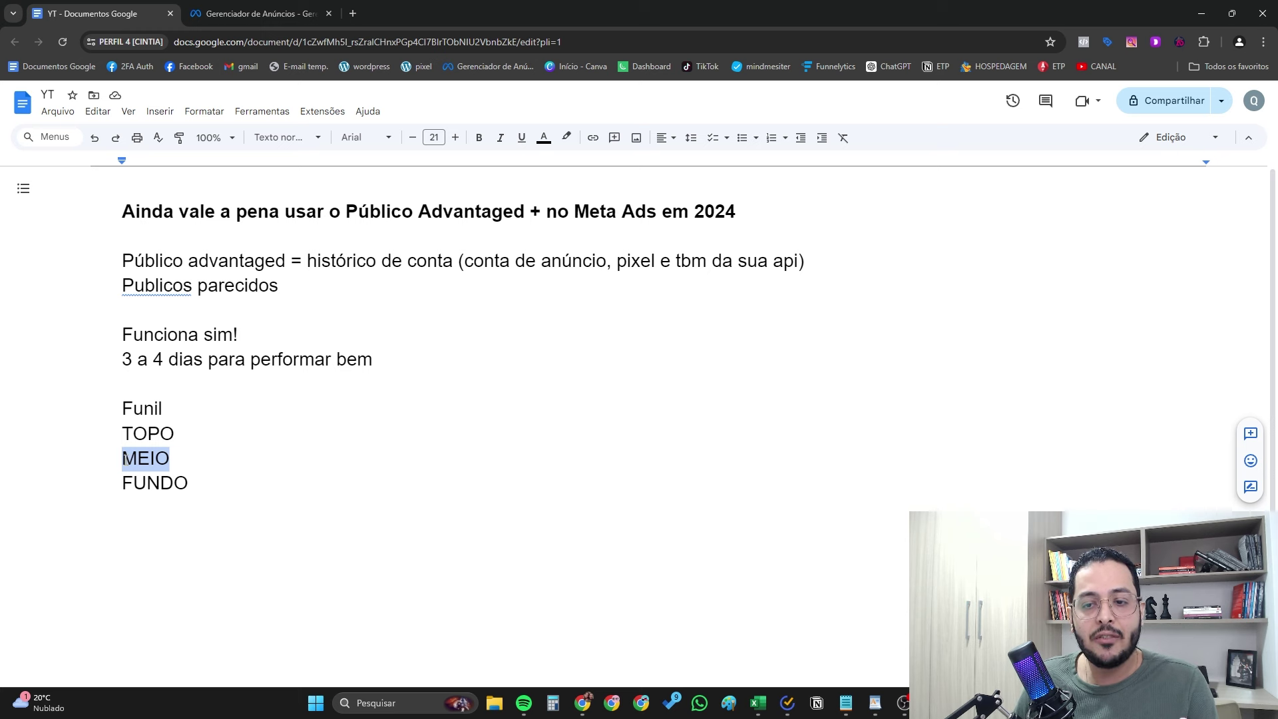
click(218, 460)
text(= ampliar)
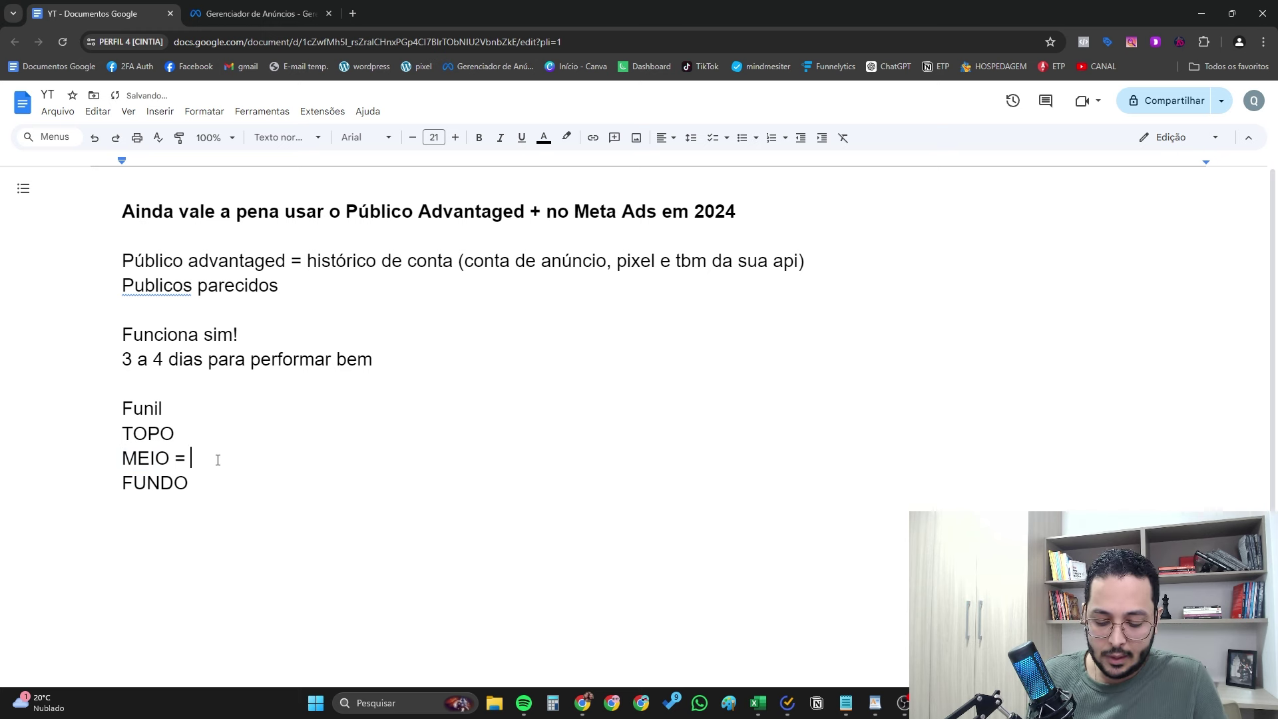
click(232, 426)
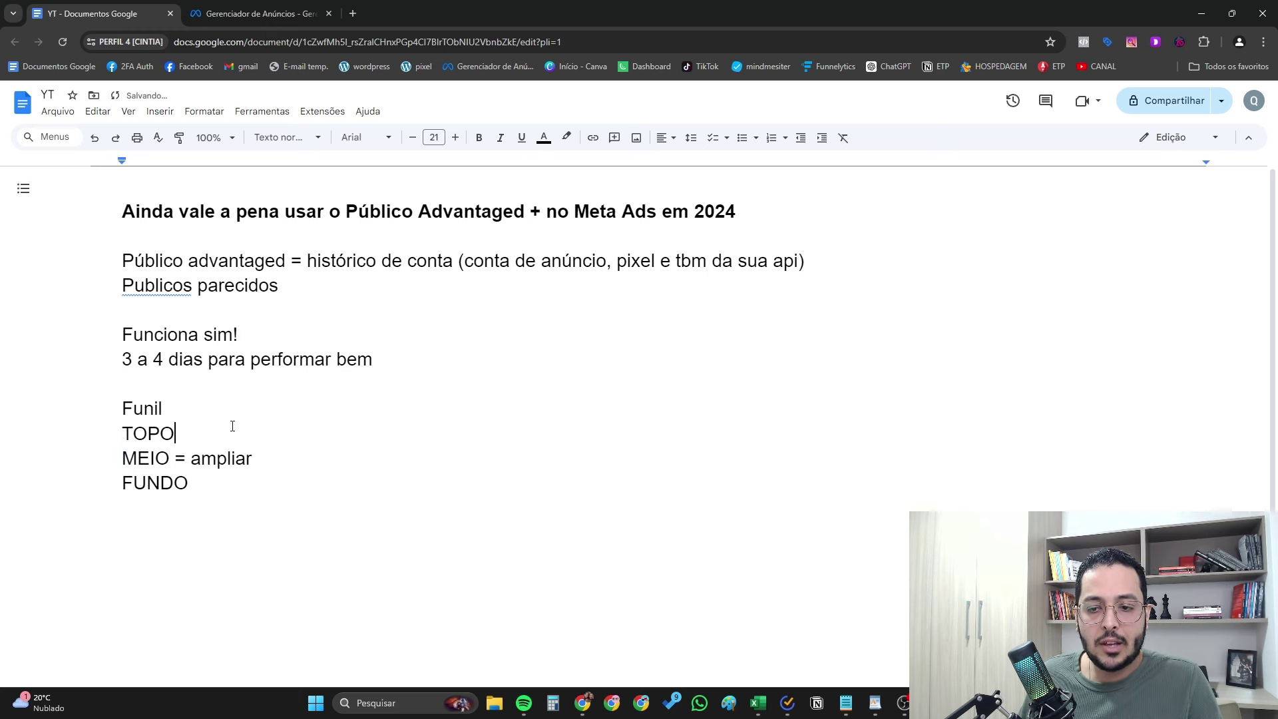
text(= )
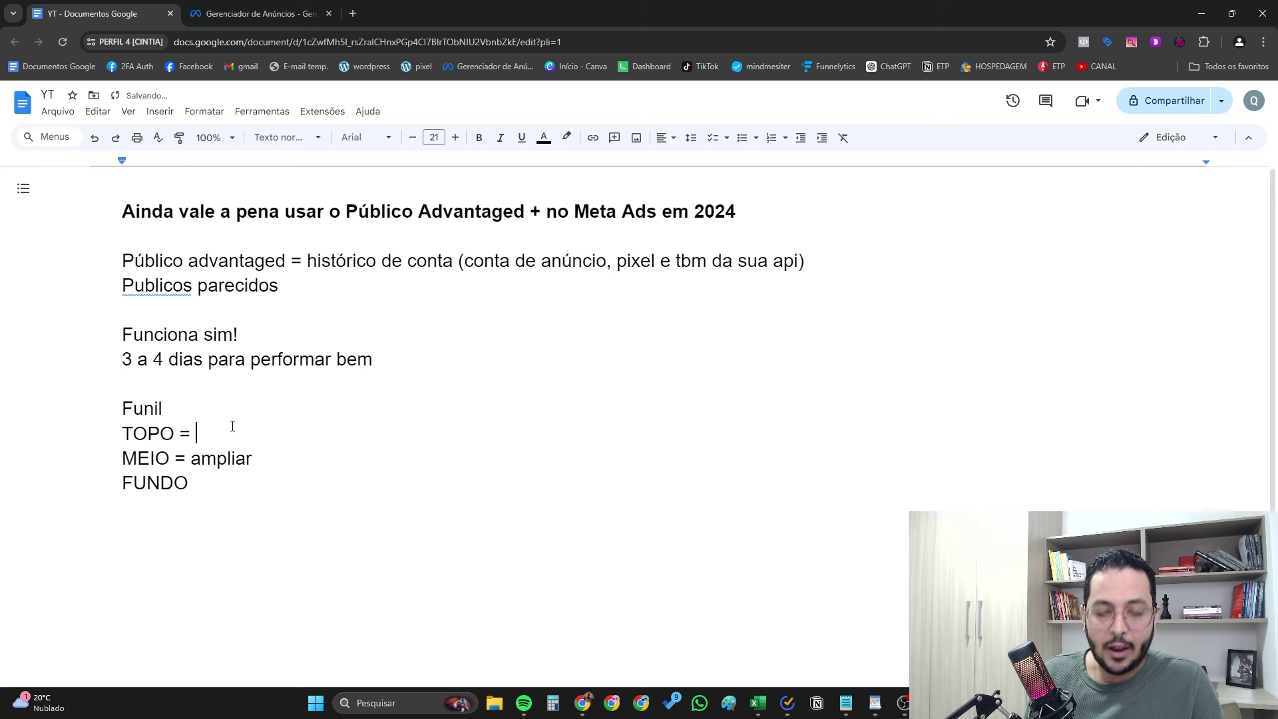
text(entregar para todo )
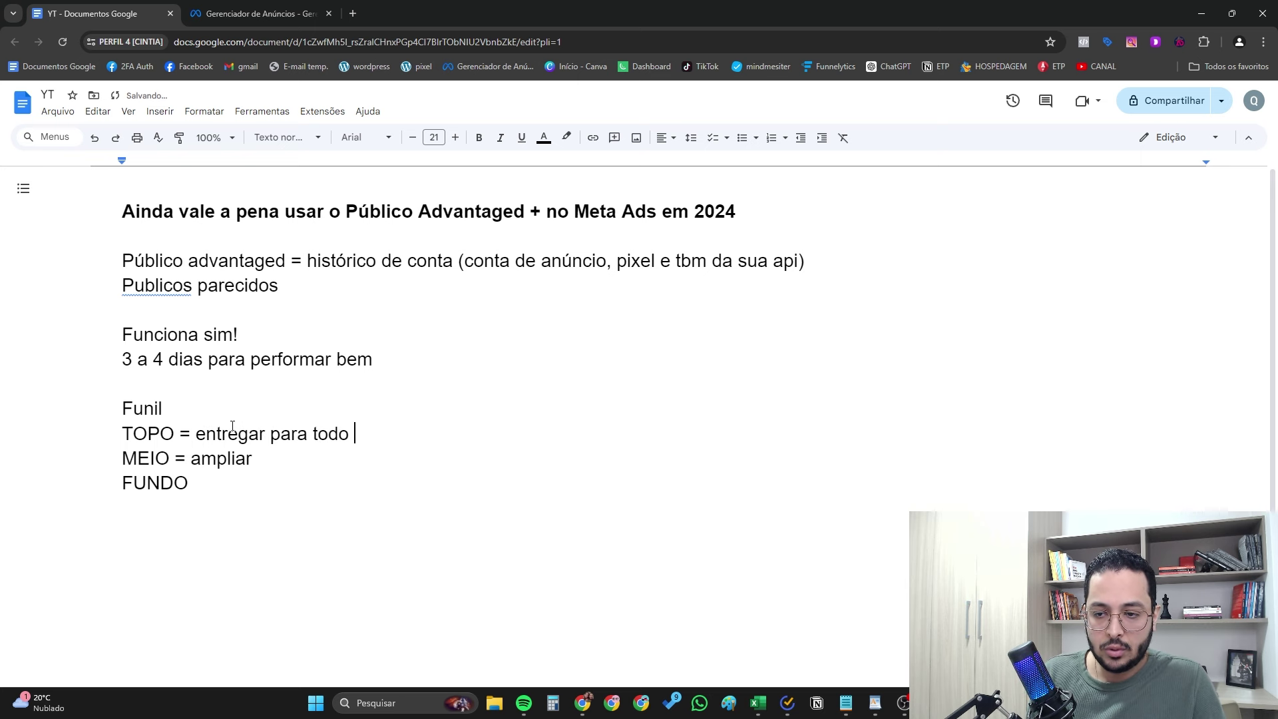
text(tipo de pessoa)
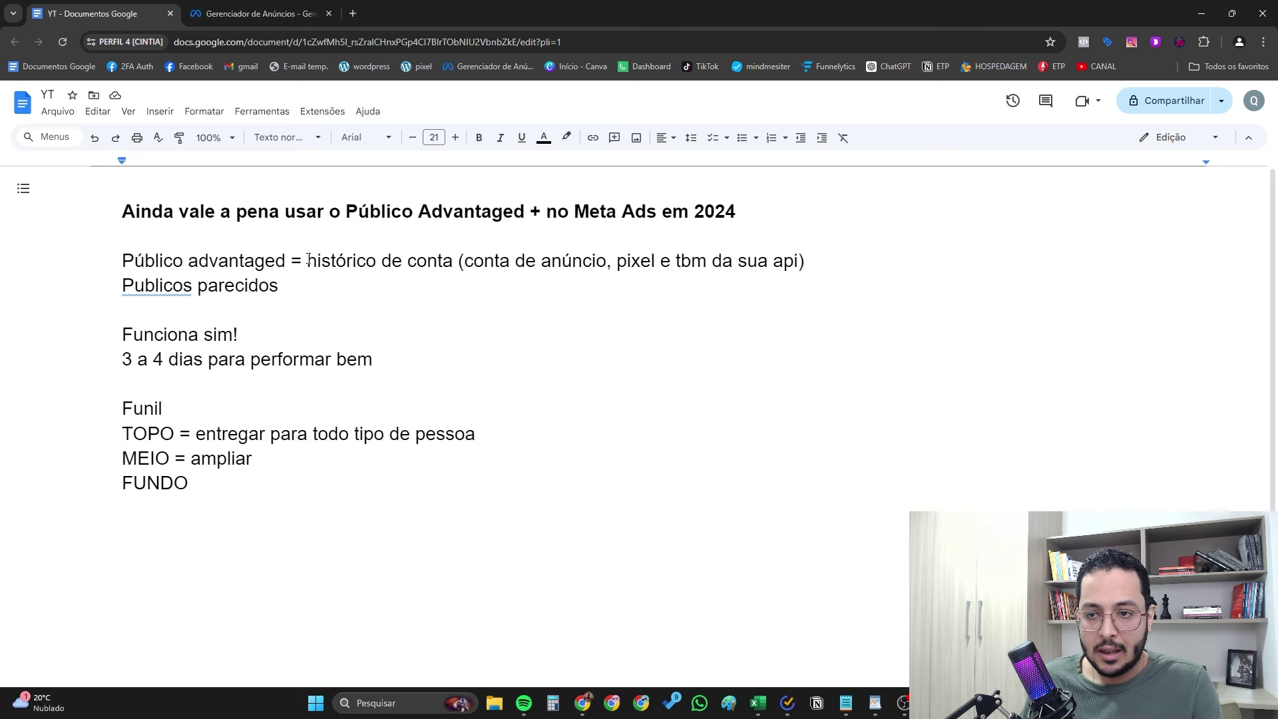
Make "histórico de conta" bold in the "Público advantaged" line.
drag(307, 260, 459, 257)
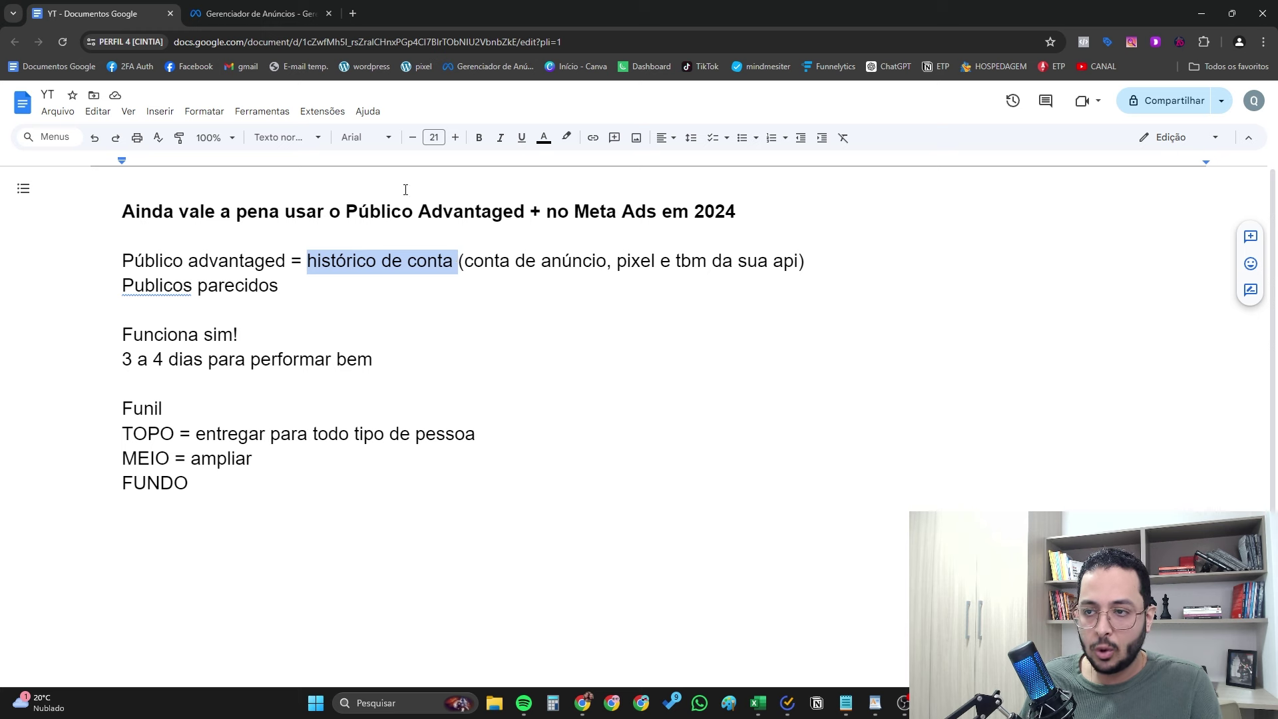
click(479, 137)
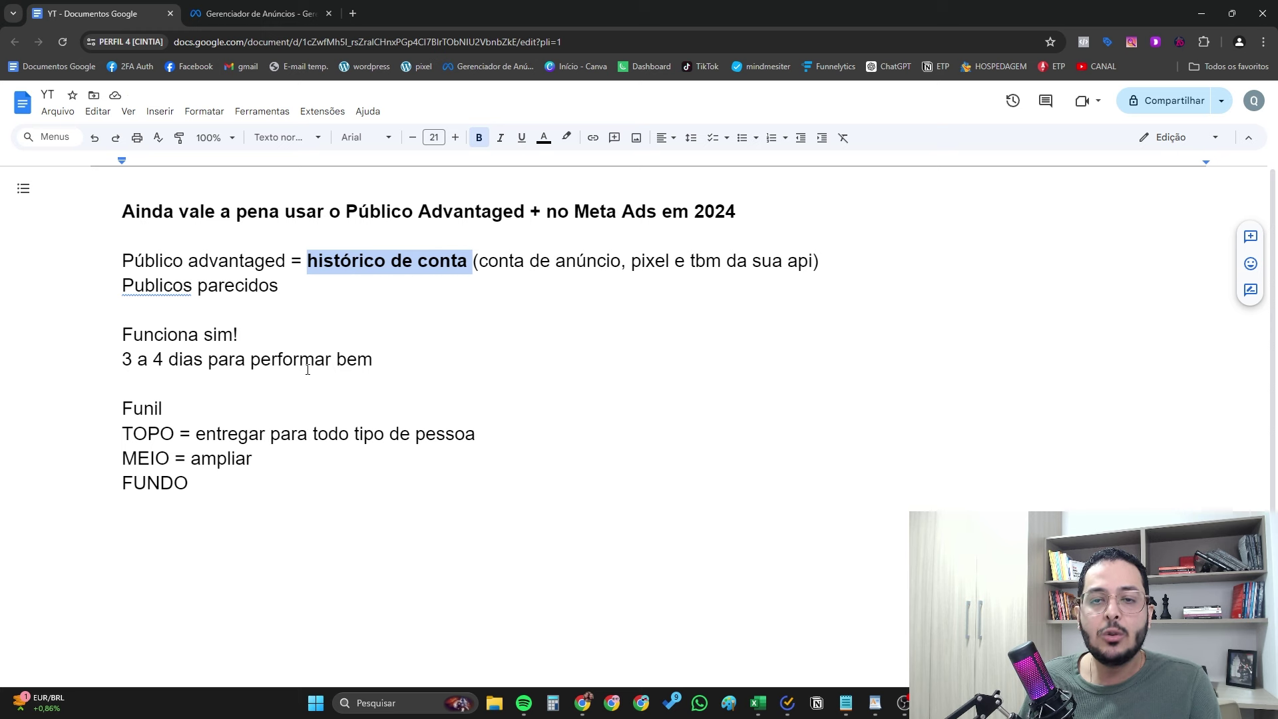
double_click(231, 484)
click(168, 360)
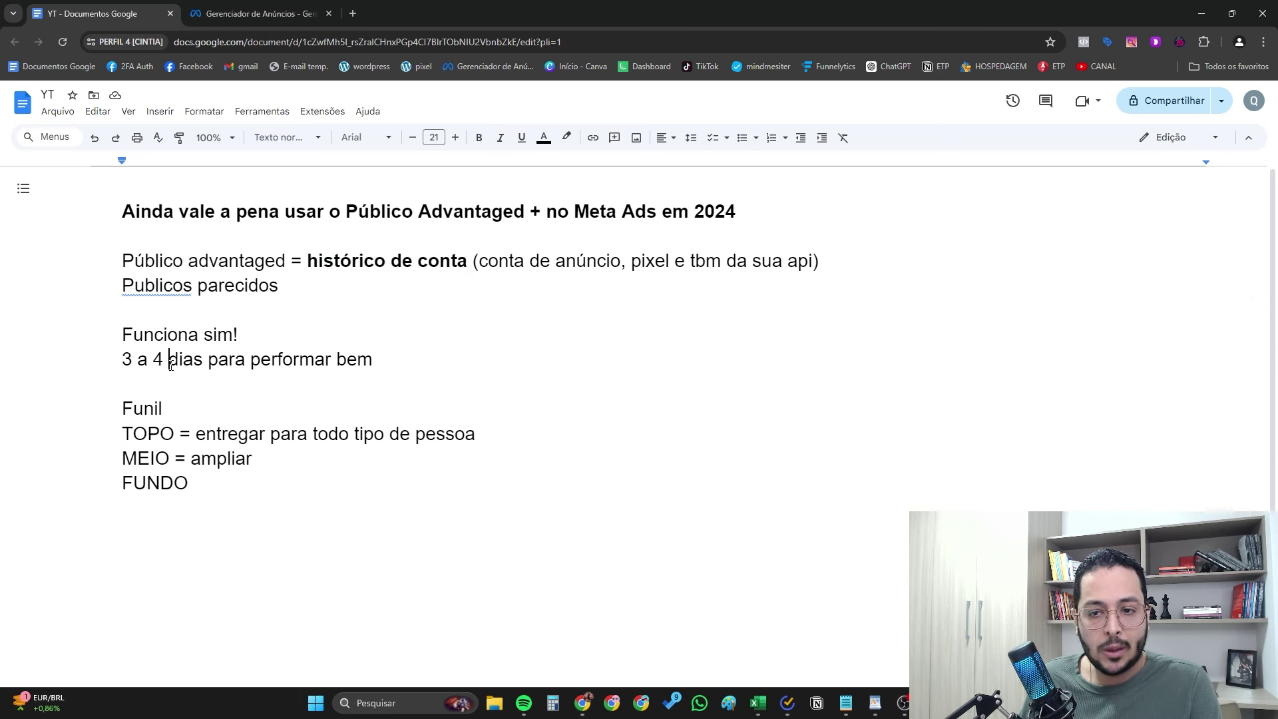
Leave a blank line after "FUNDO" and add the lines "Métricas ficarão mais caras", "++ cpm mais caro" and "++ cpc mais caro".
click(237, 480)
key(Return)
key(Return)
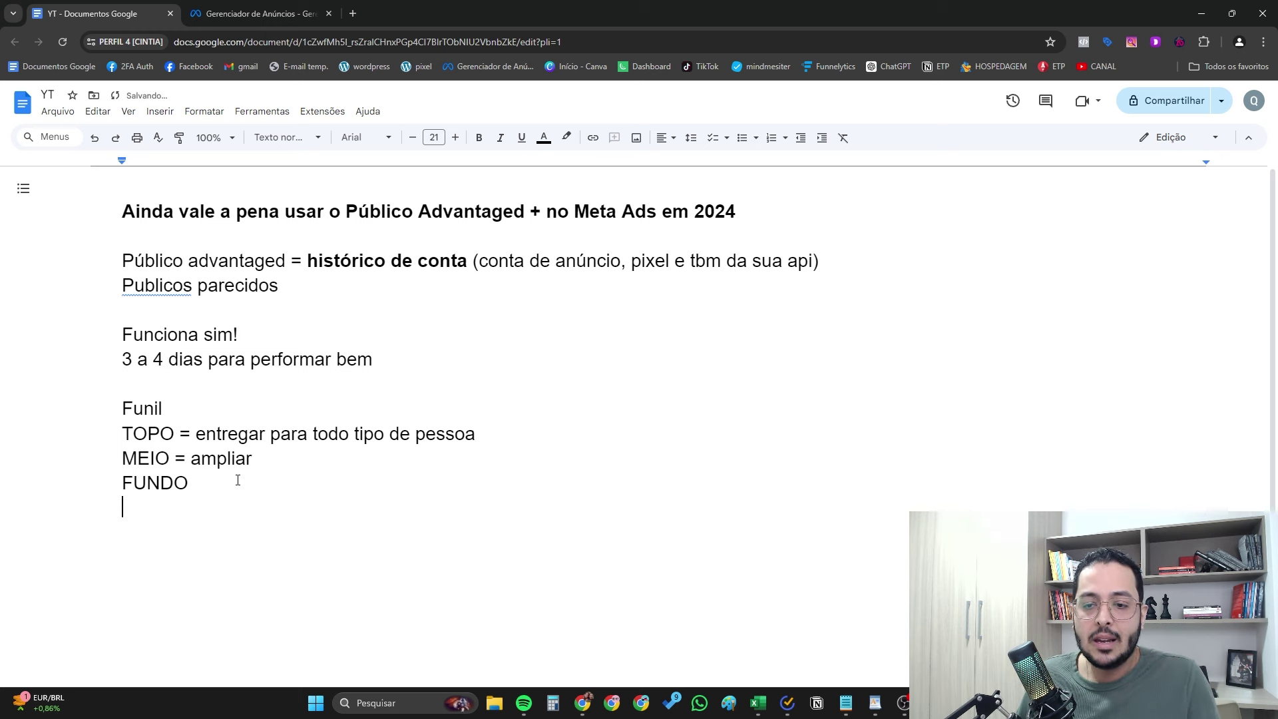
text(Métrica)
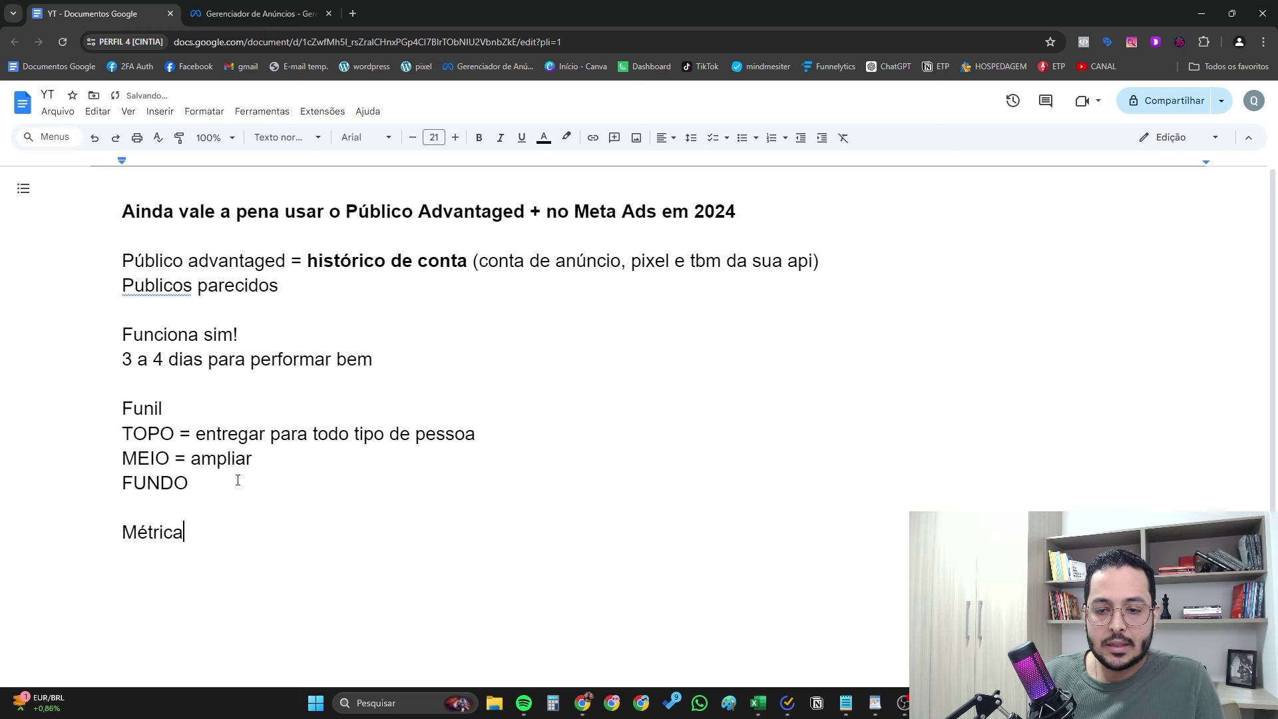
text(s ficarão mais caras)
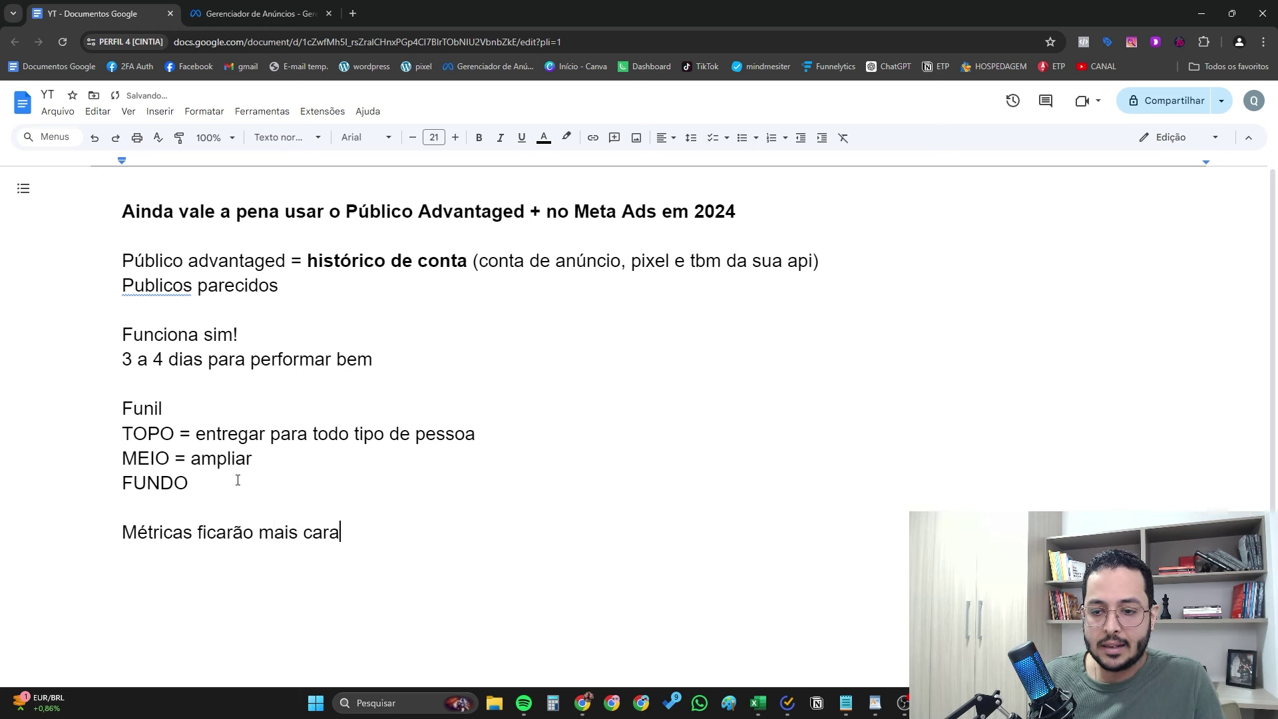
key(Return)
text(++ cpm mais caro)
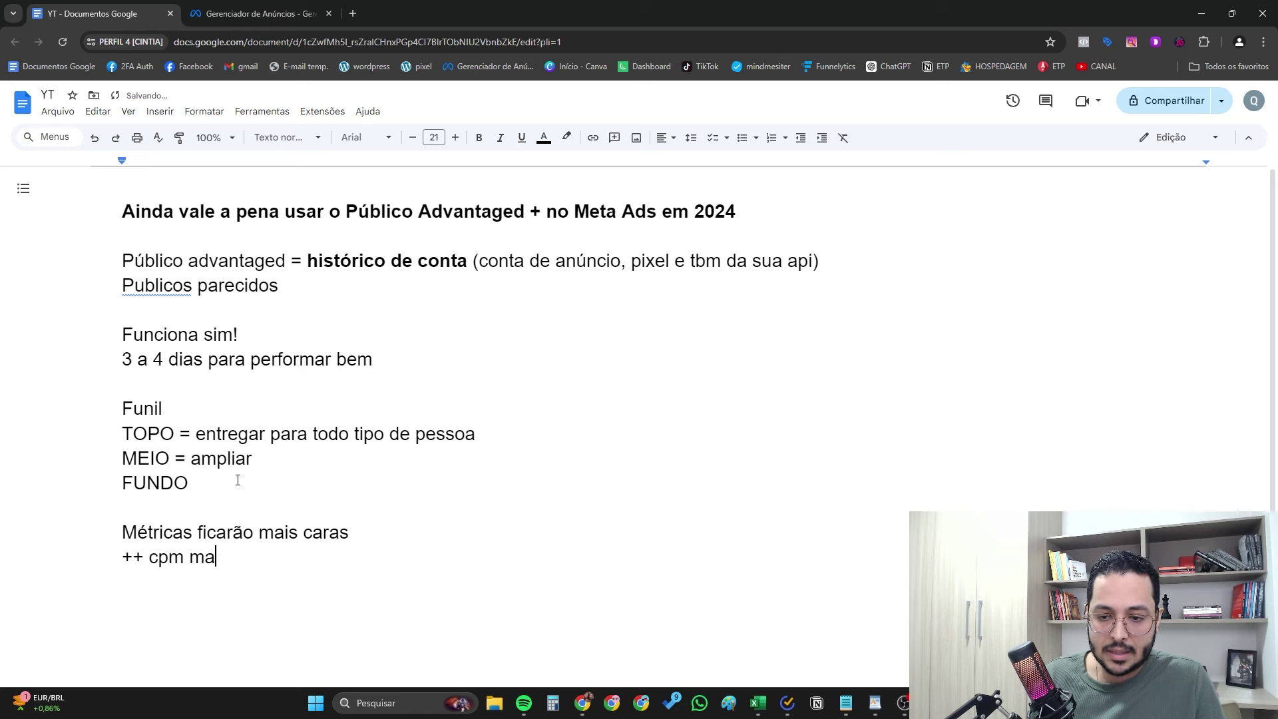
key(Return)
text(++ cpc mais caro)
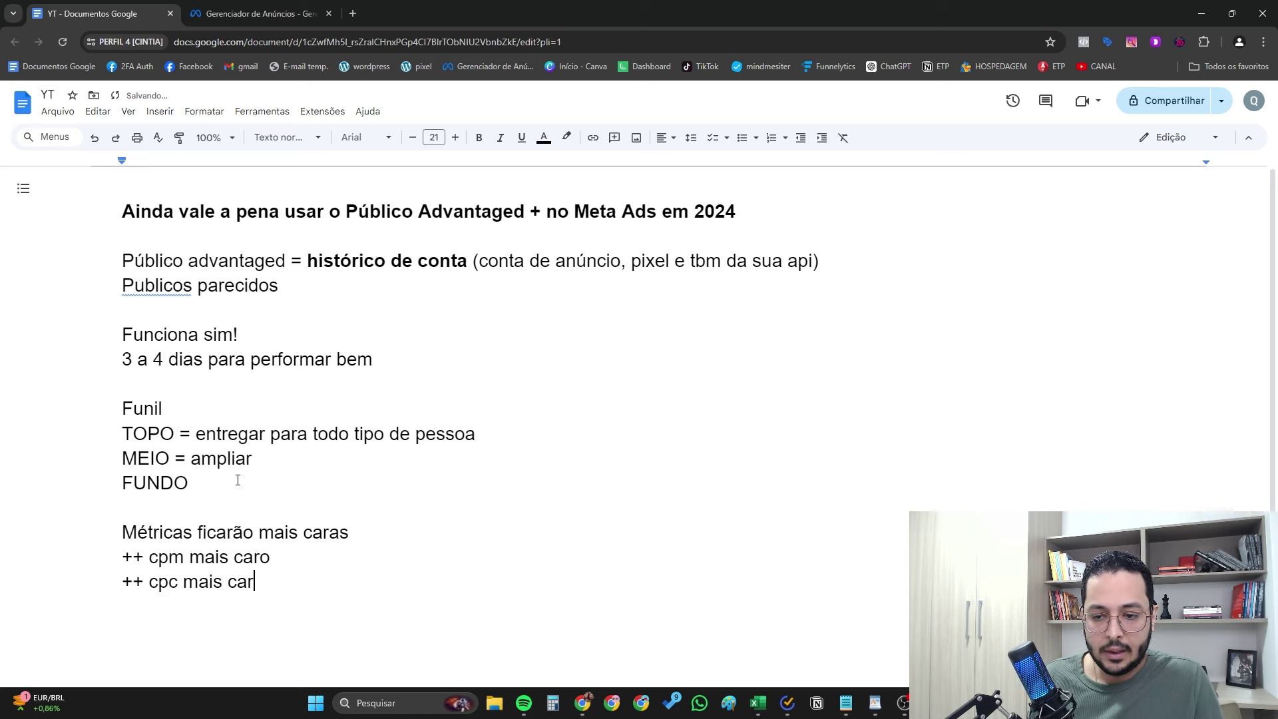
Add the line "ctr mais baixo (1% a 2%)" directly below the cpc line.
key(Return)
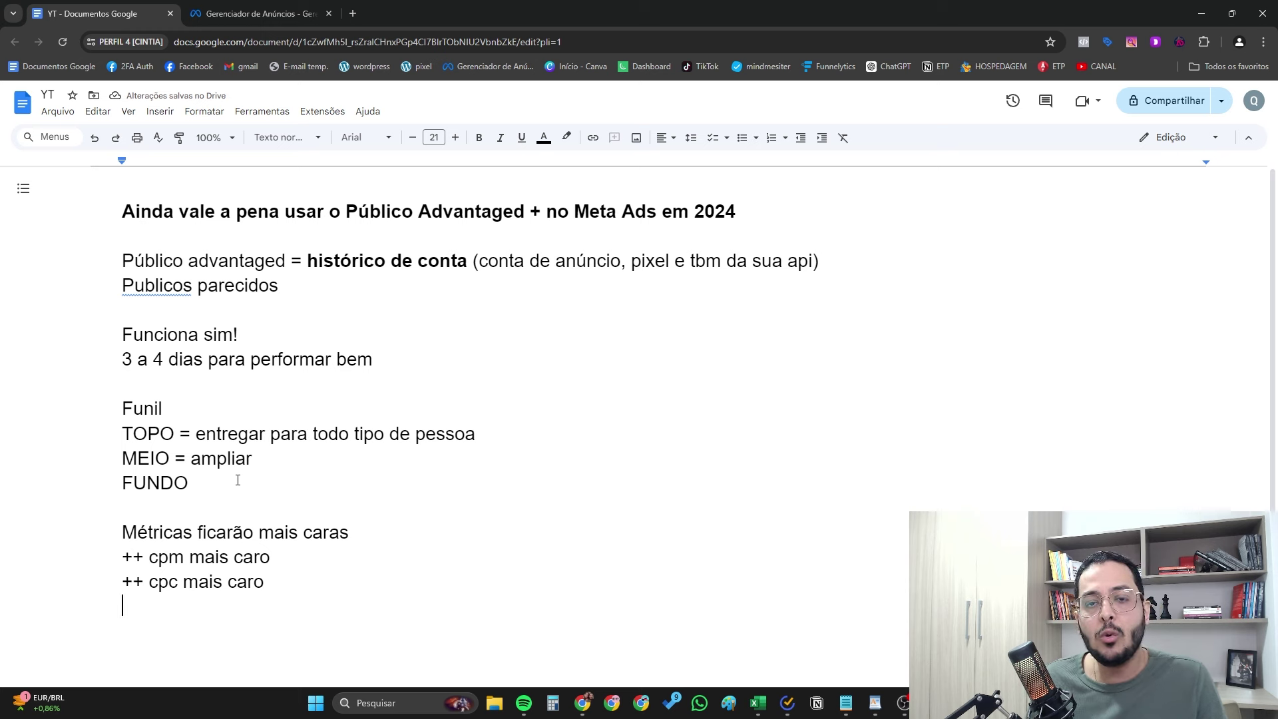
text(ctr ma)
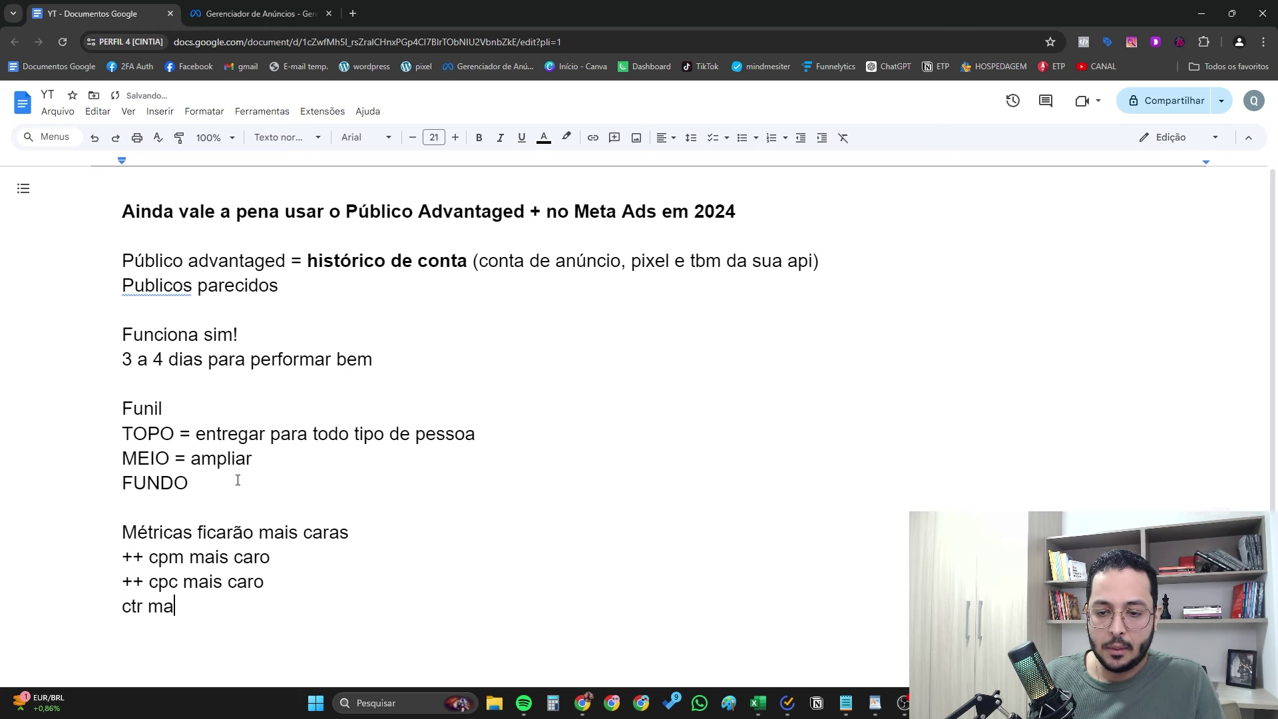
text(is baixo ()
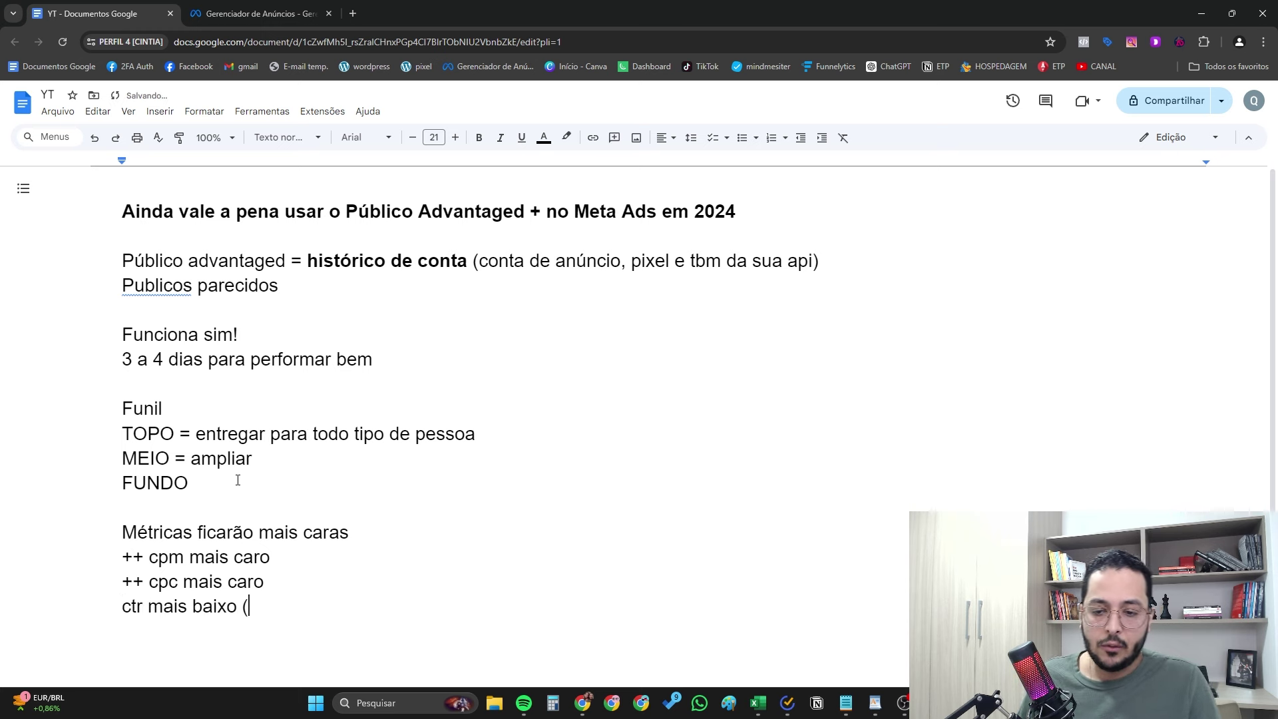
text(1% )
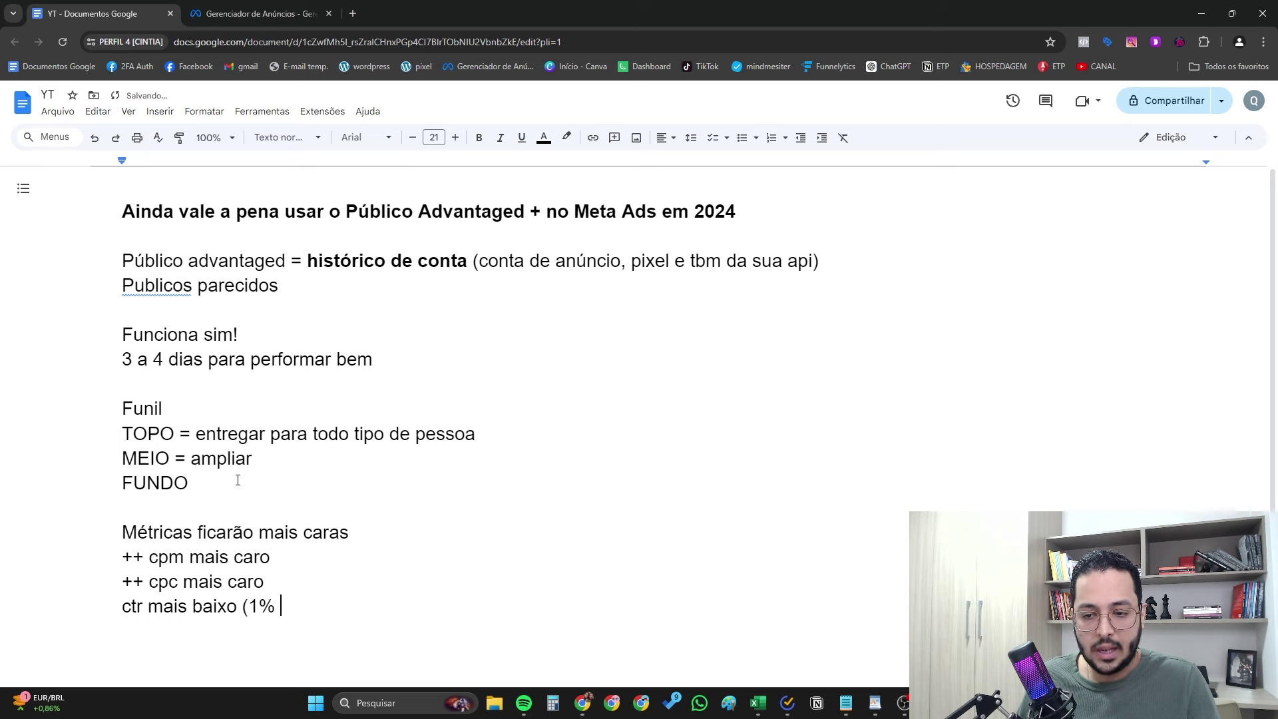
text(a 2%))
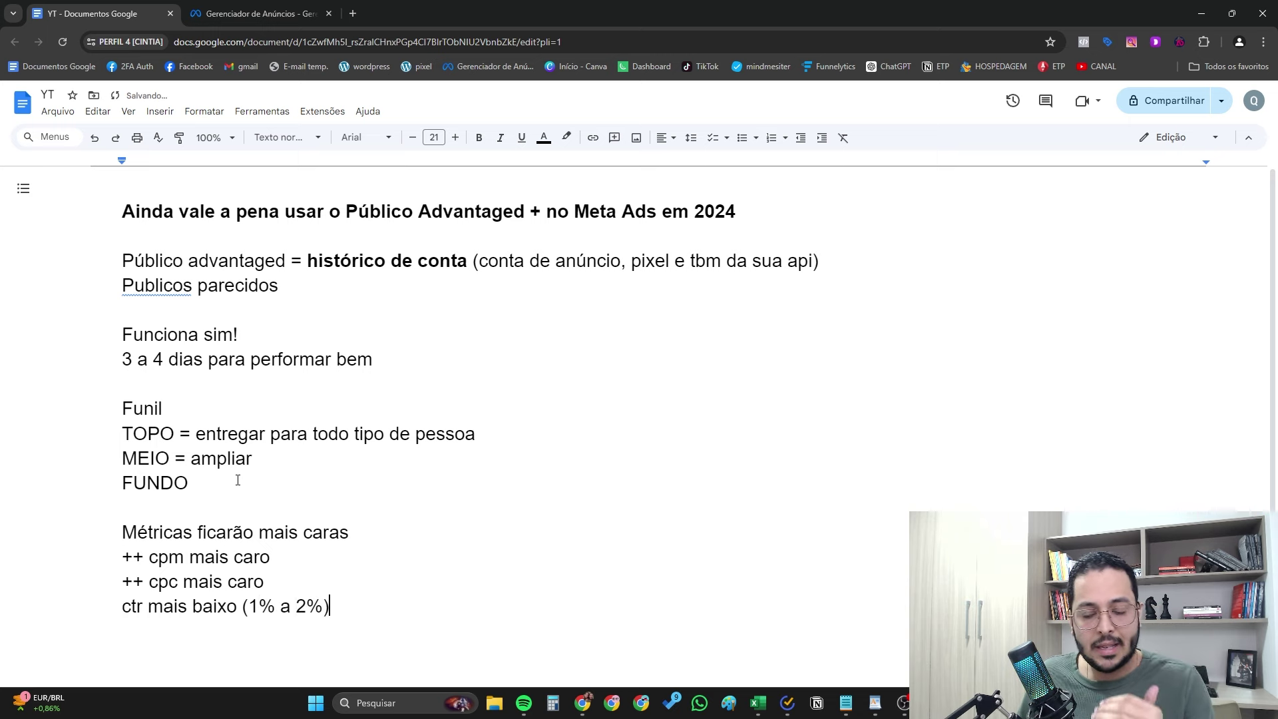
Highlight the cpm and cpc lines, the "histórico de conta" wording and the "3 a 4 dias" line in turn to point them out.
drag(264, 582, 125, 555)
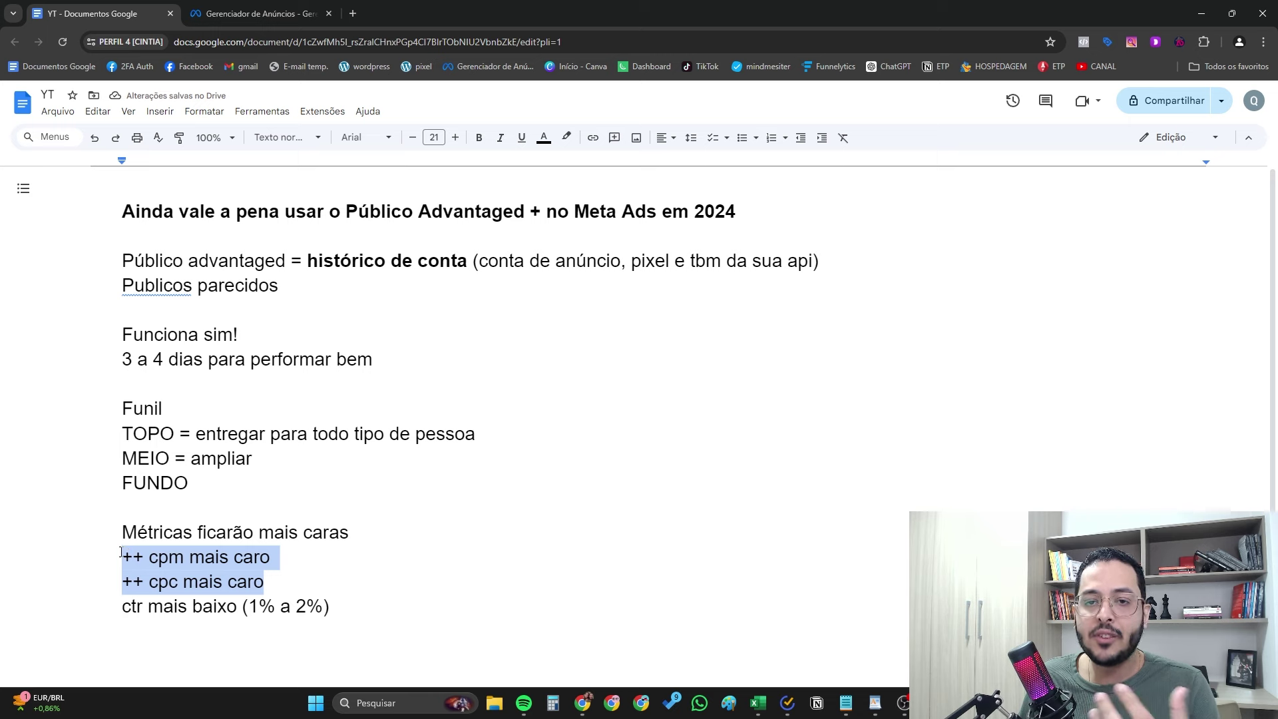
click(417, 299)
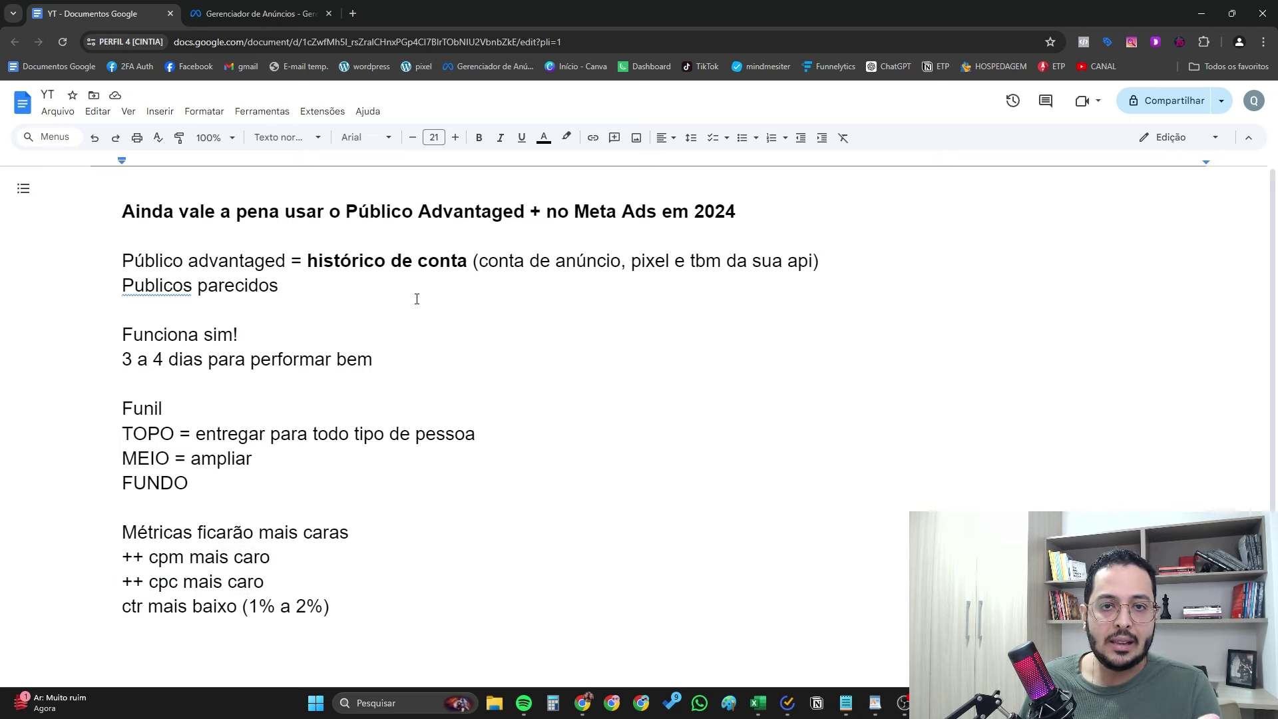
drag(322, 261, 419, 264)
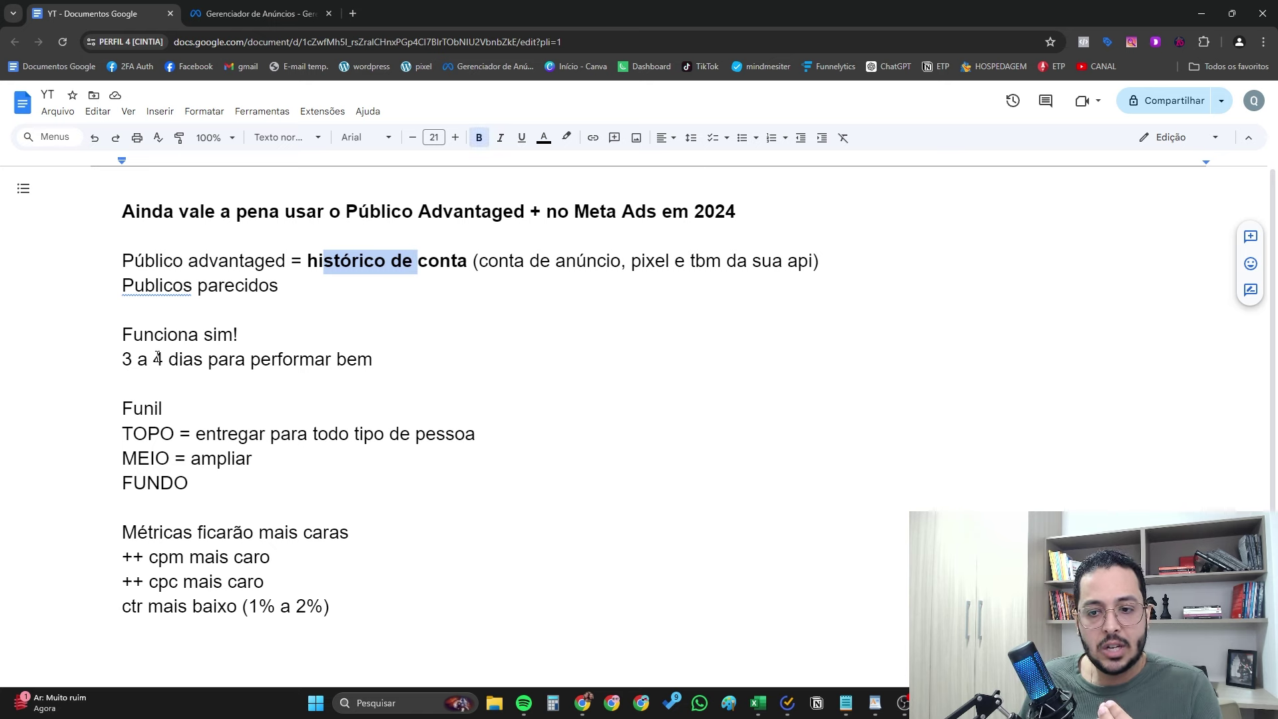
drag(379, 360, 139, 359)
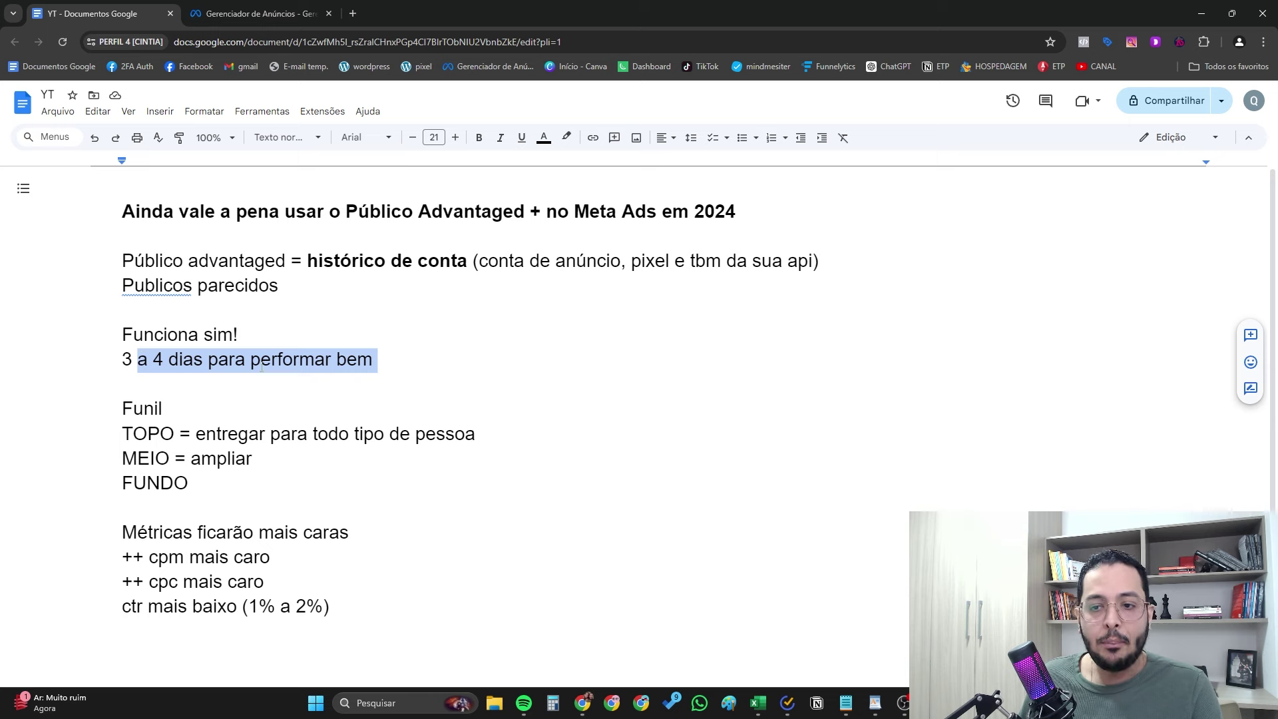
Add the line "4 a 7 dia ele vai começr a vender legal" directly below the "3 a 4 dias" line.
click(384, 363)
key(Return)
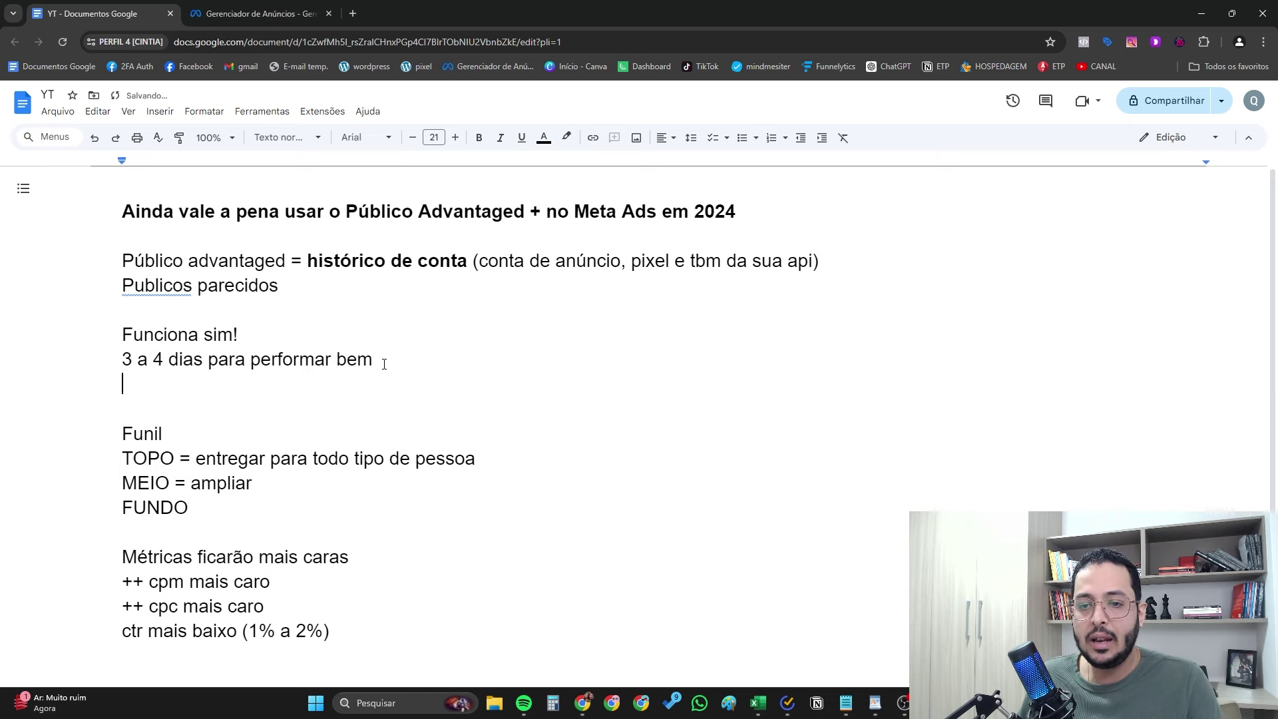
text(4 a 7 d)
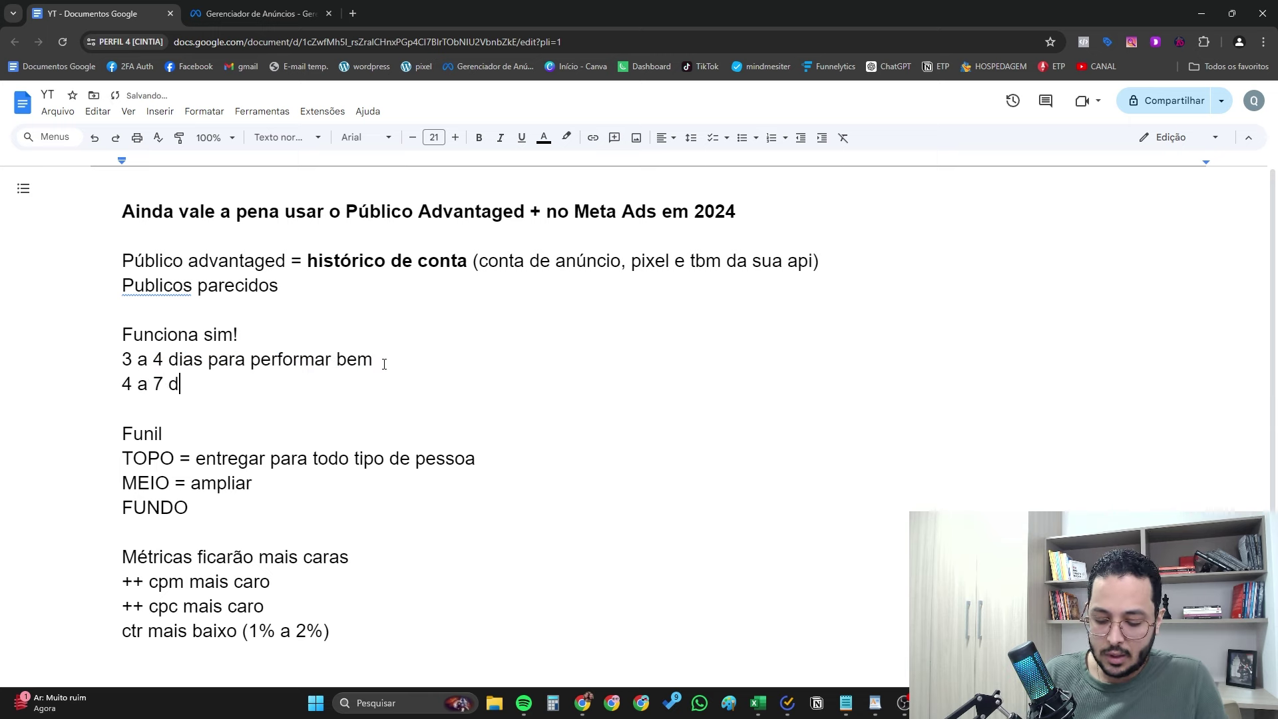
text(ia ele vai com)
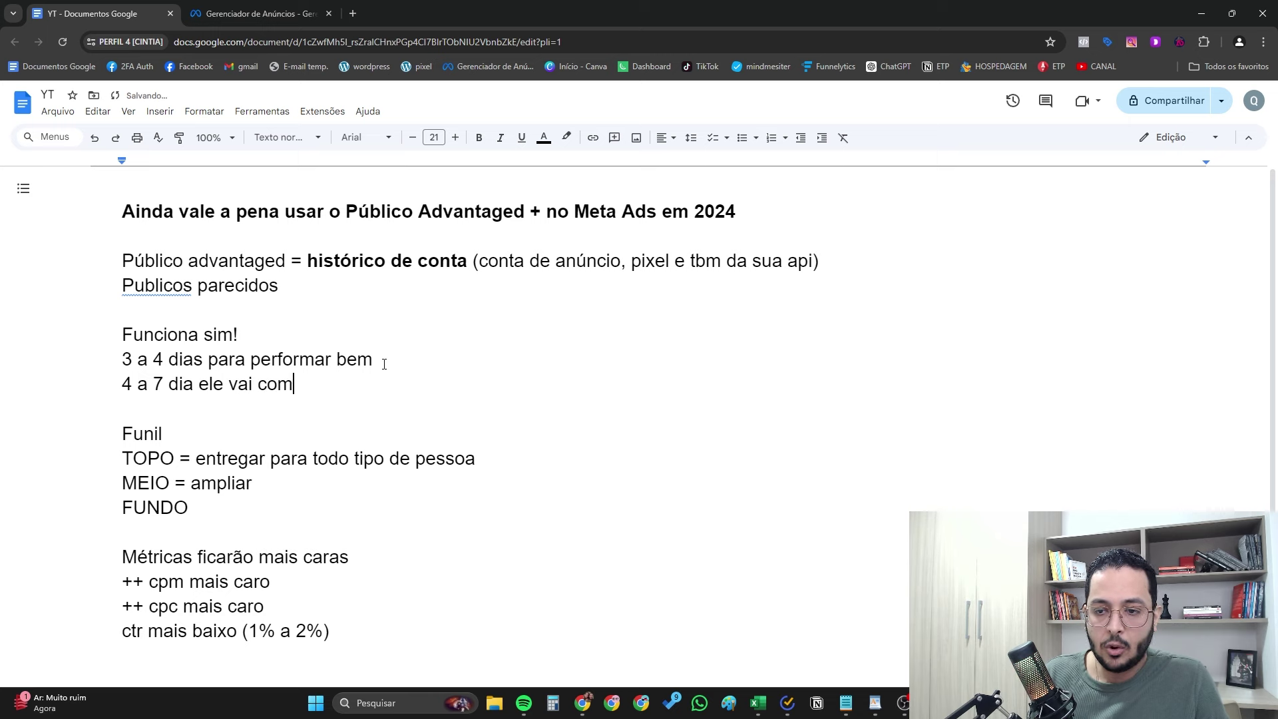
text(eçr a vender l)
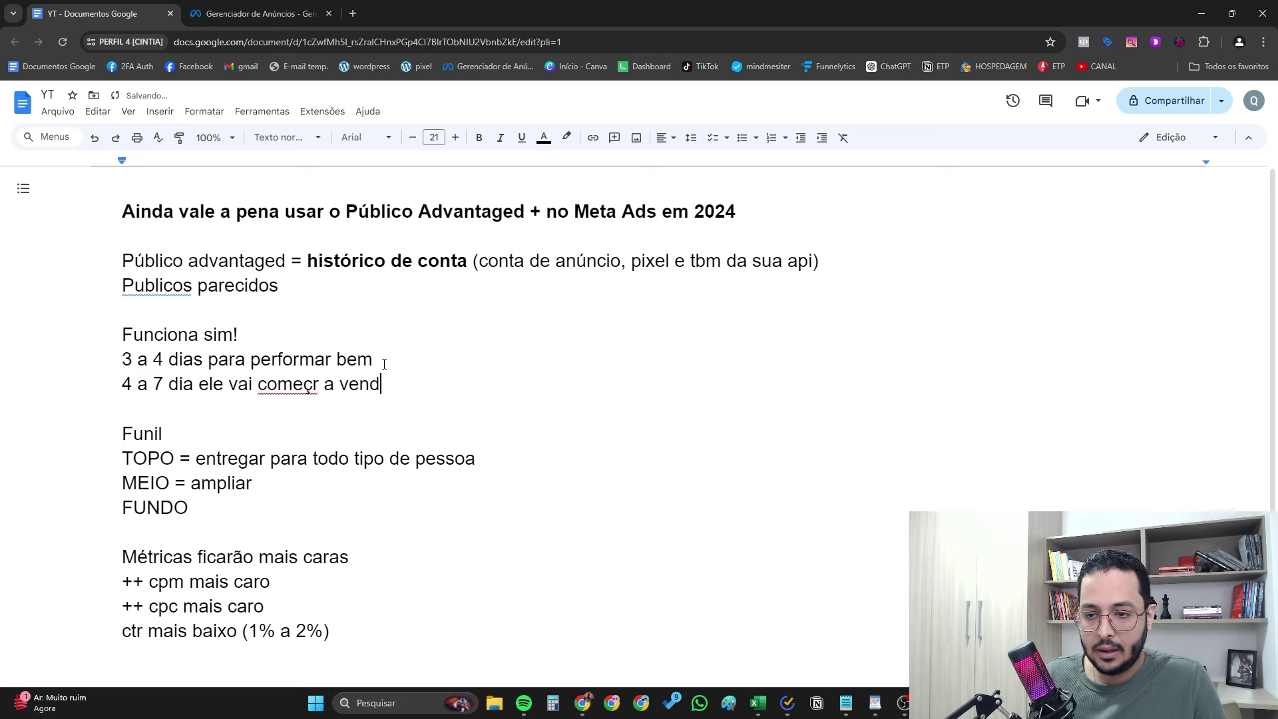
text(egal)
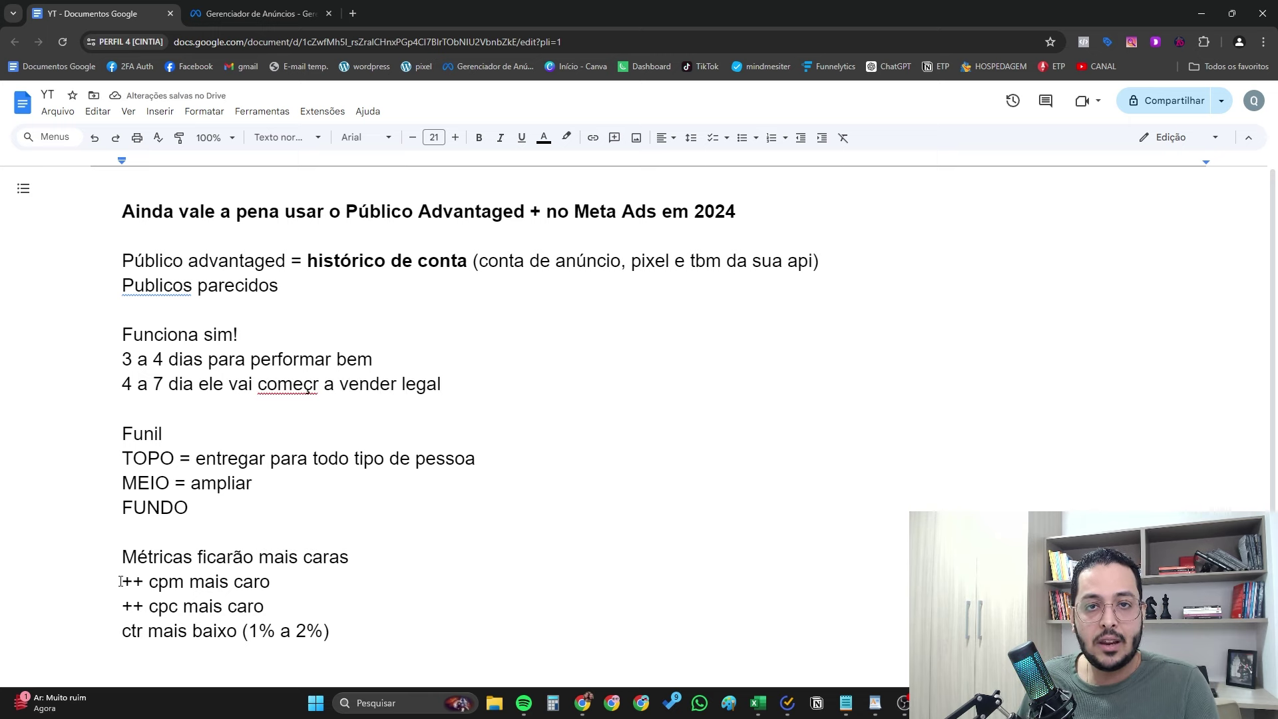
Highlight the three cpm, cpc and ctr lines, and add the line "Segmentadas / Interesses (50 conversões)" after a blank line below them.
drag(120, 581, 347, 633)
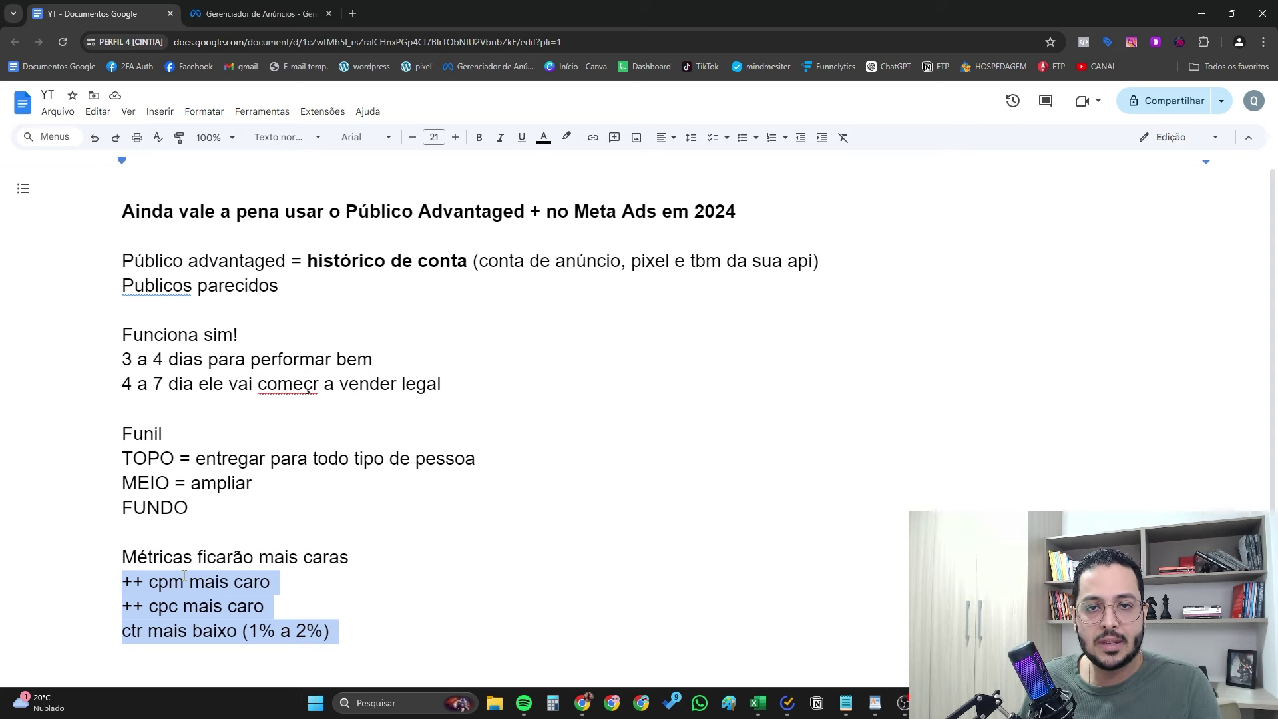
click(412, 628)
scroll(412, 629, down, 1)
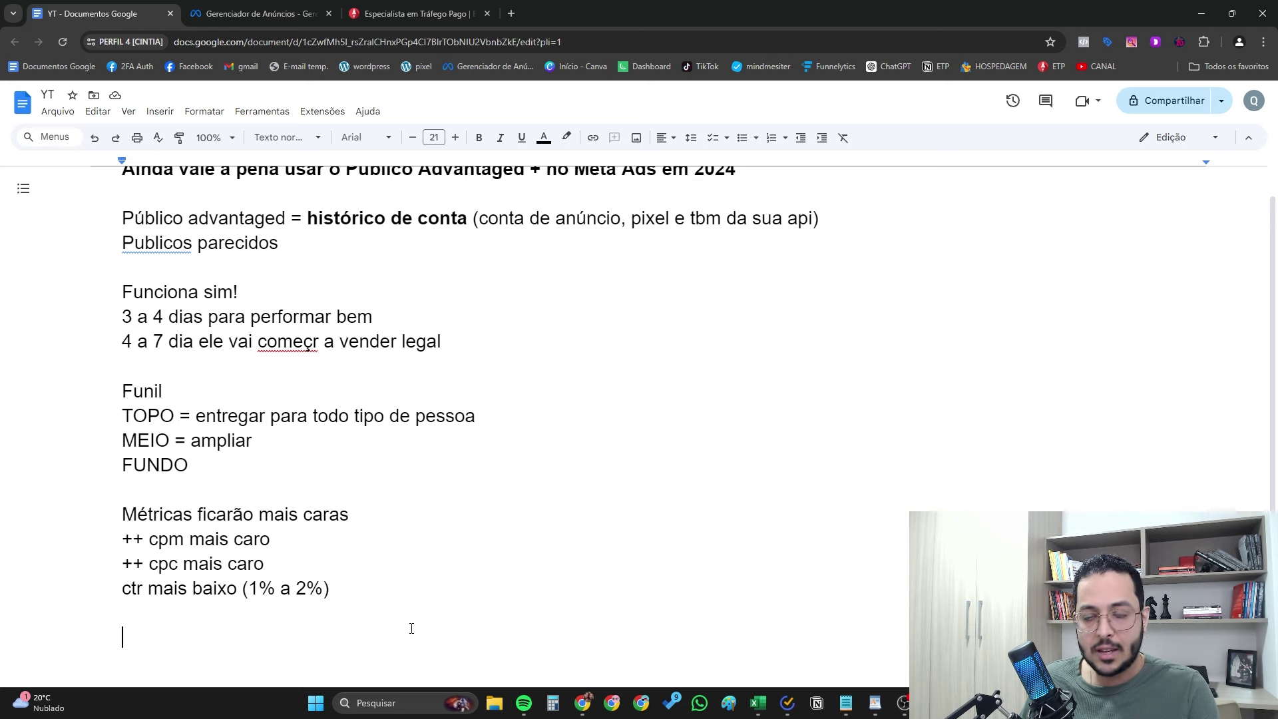
text(S)
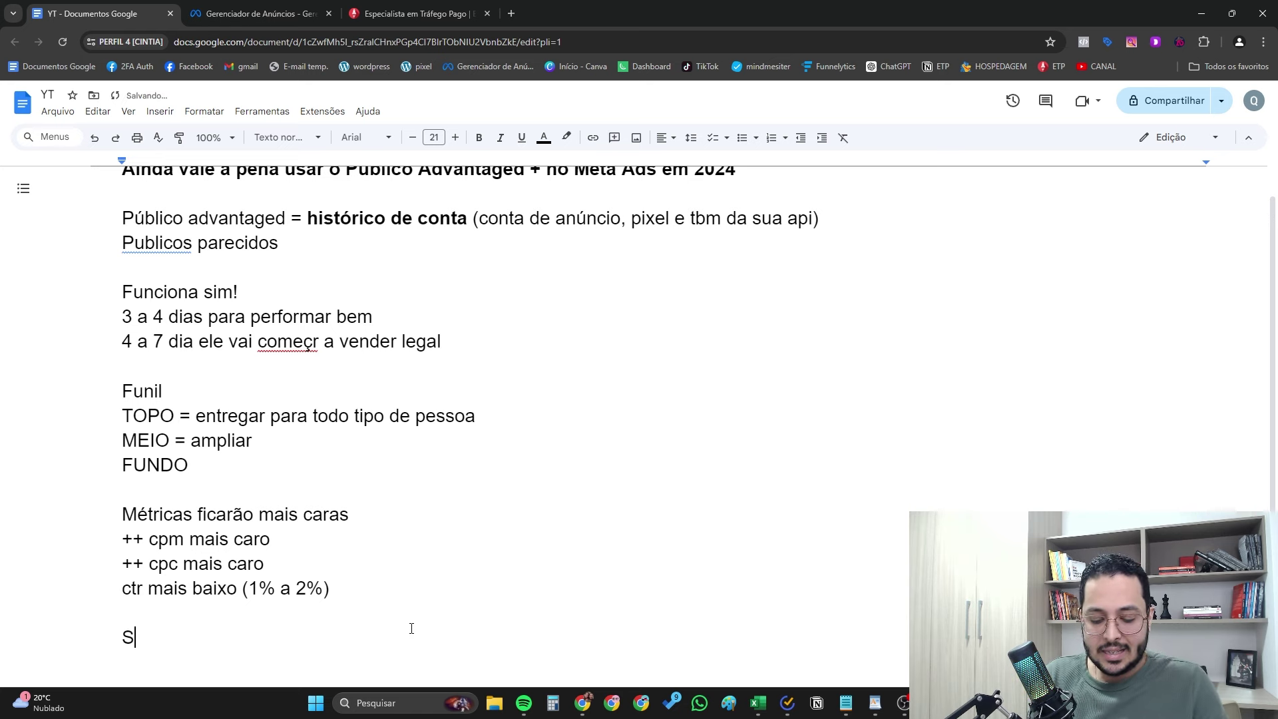
text(egmentadas )
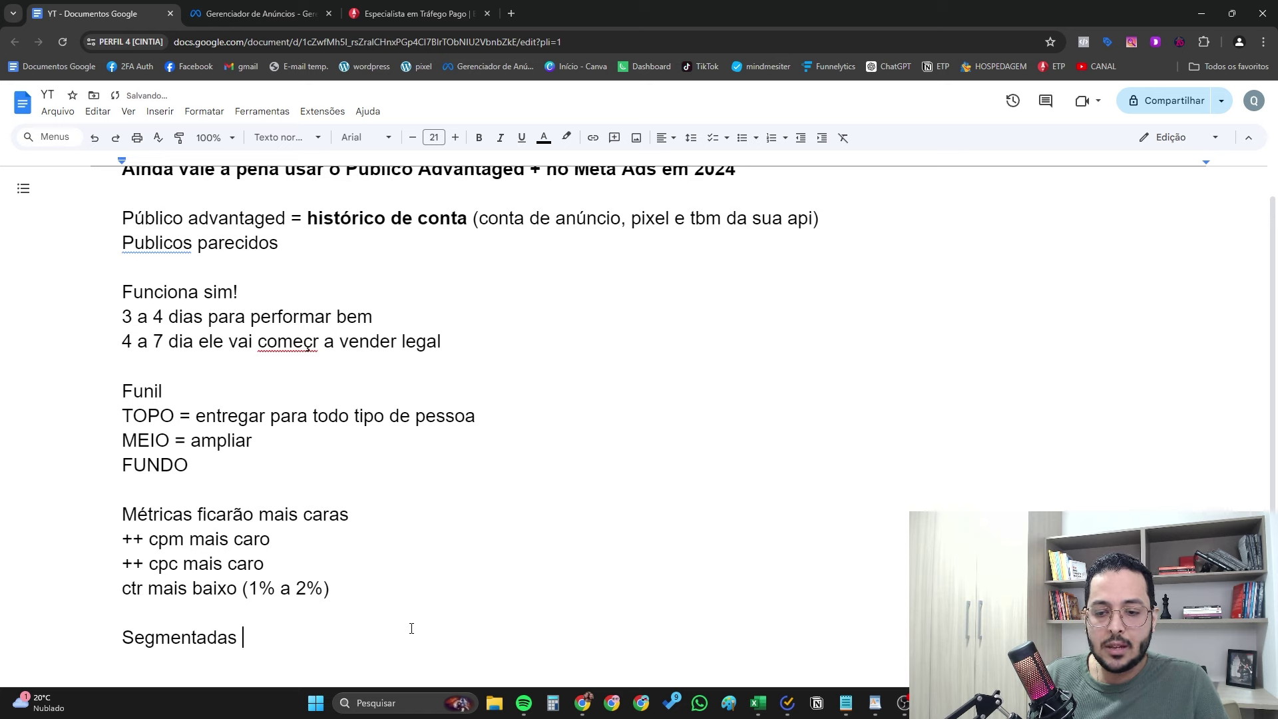
text(/ Interesses)
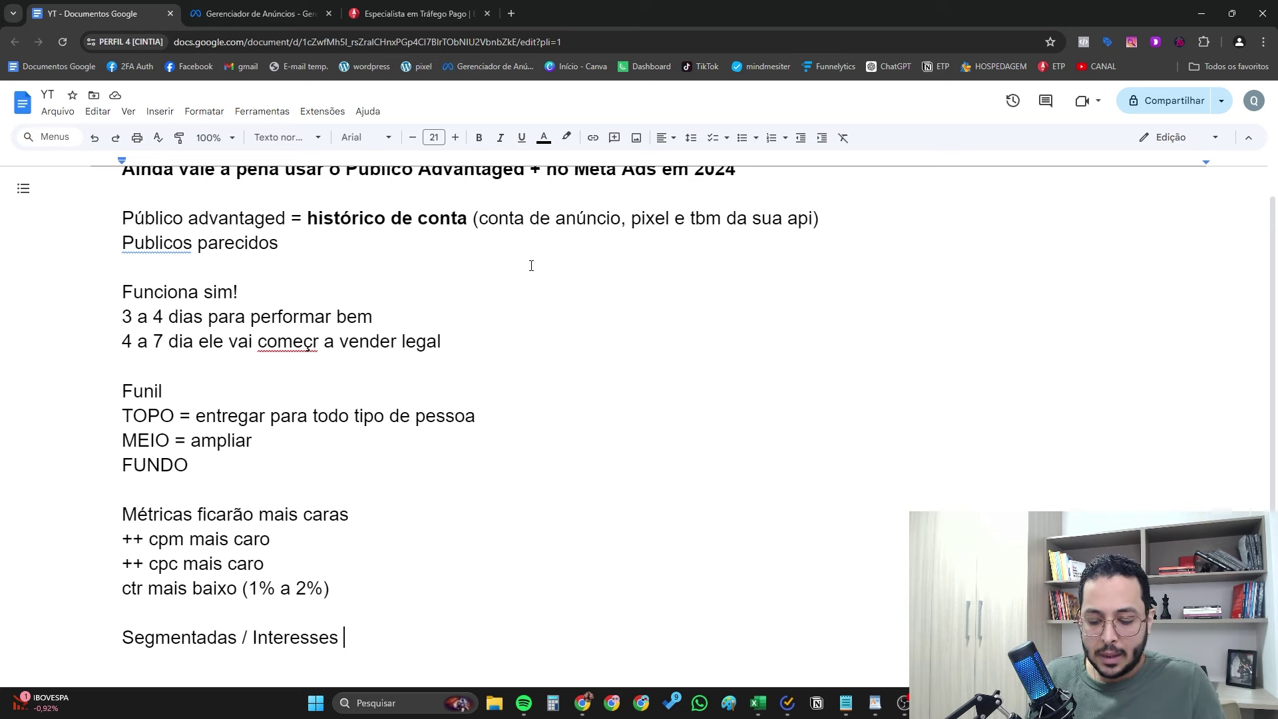
text((50 conmve)
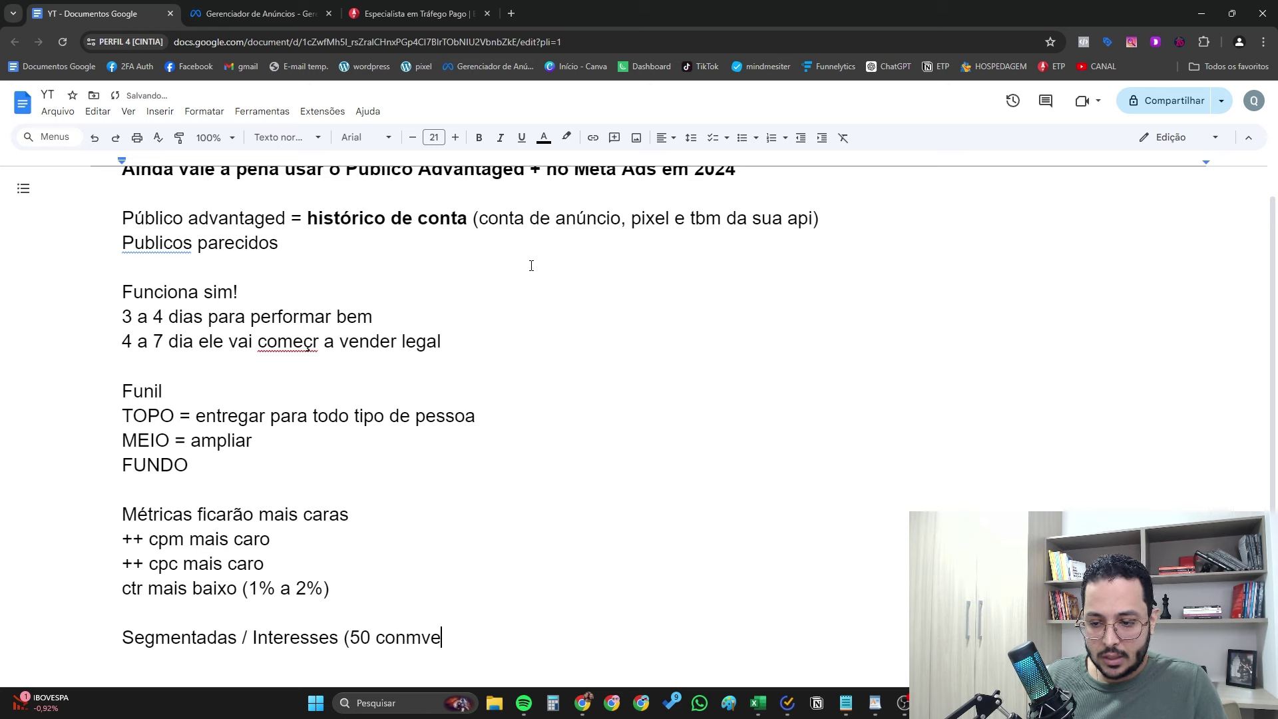
key(BackSpace)
key(BackSpace)
key(BackSpace)
text(versões))
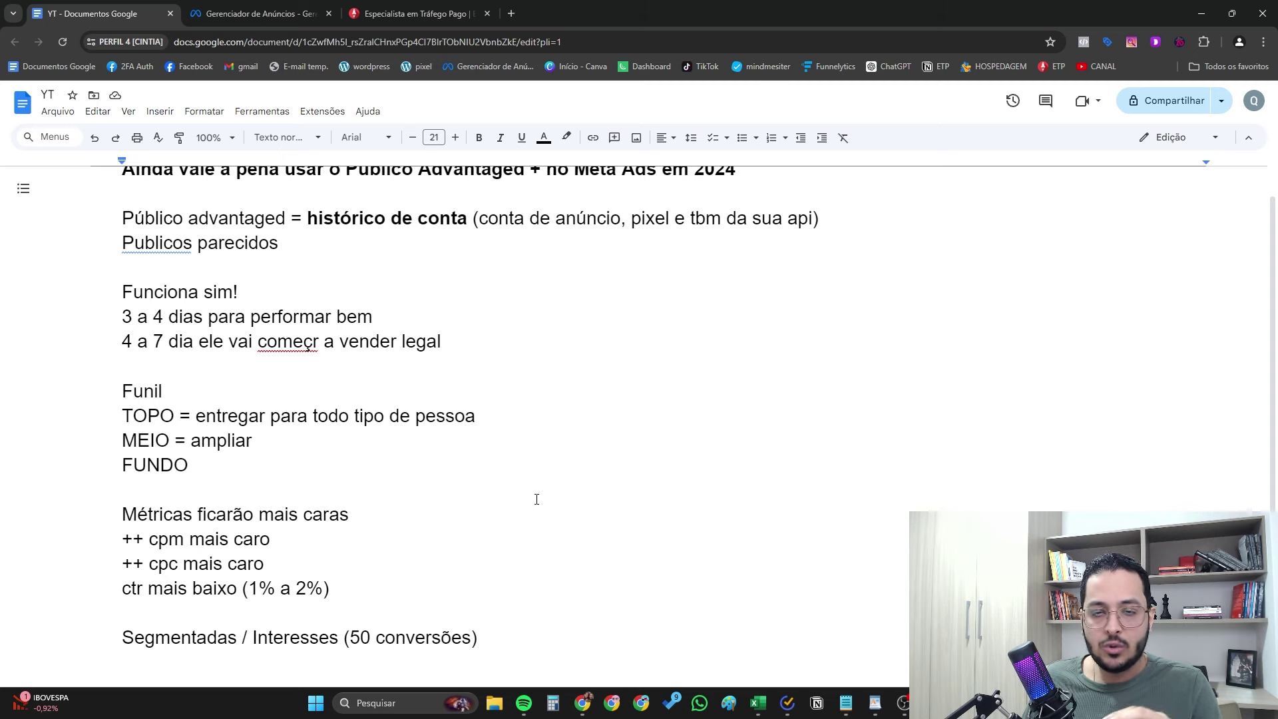
Switch to the Especialista em Tráfego Pago course page and review its learning modules, highlighting the "Produtos ocultos" and "4 Estratégias Exclusivas" descriptions.
click(452, 23)
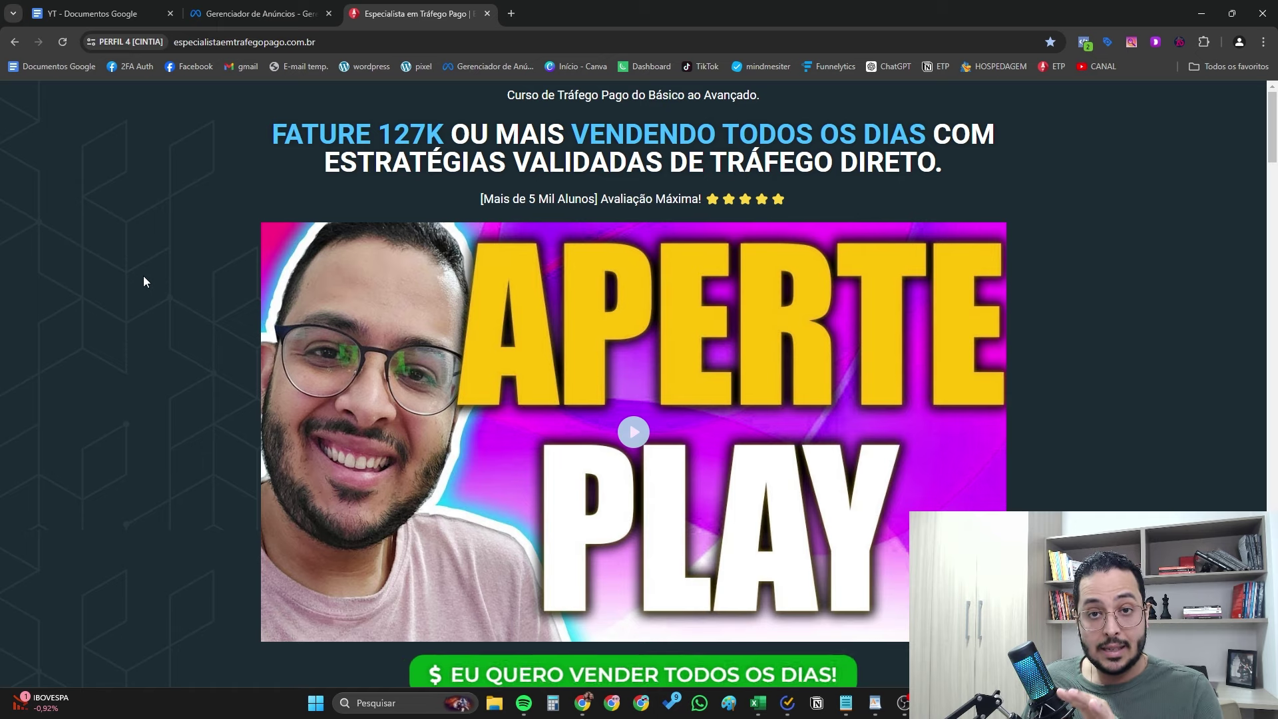
scroll(103, 395, down, 4)
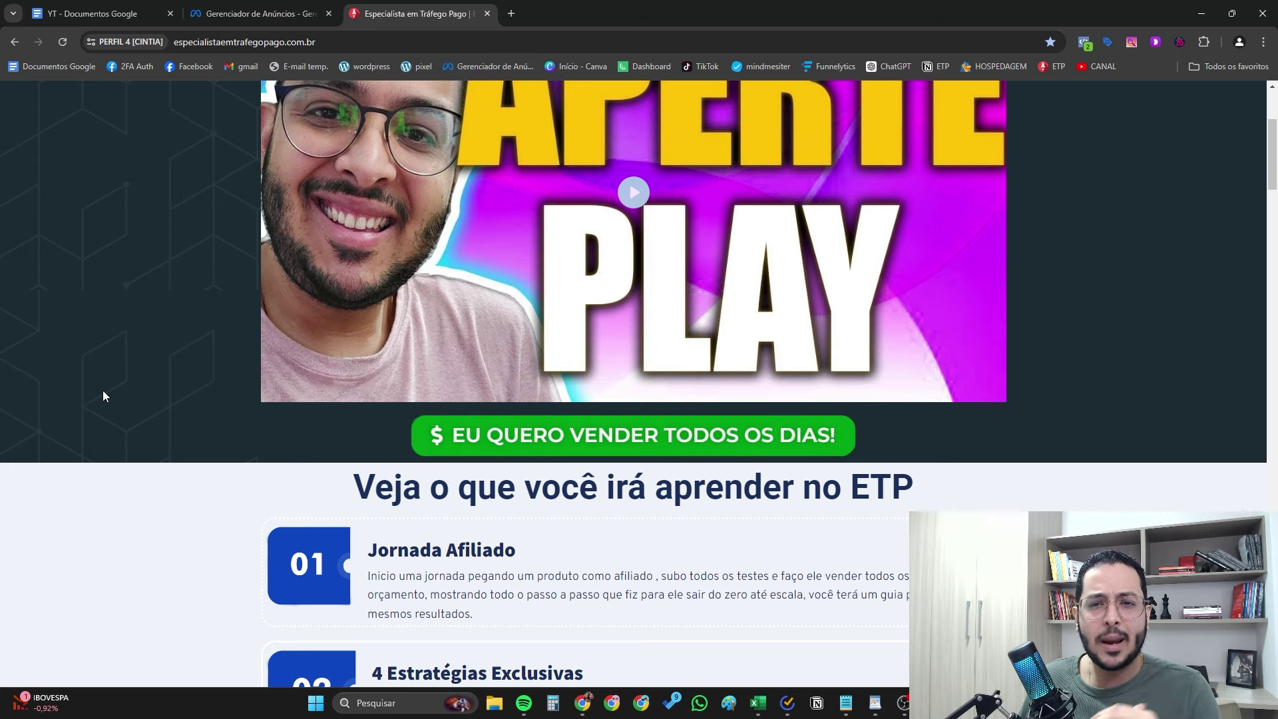
scroll(103, 391, down, 2)
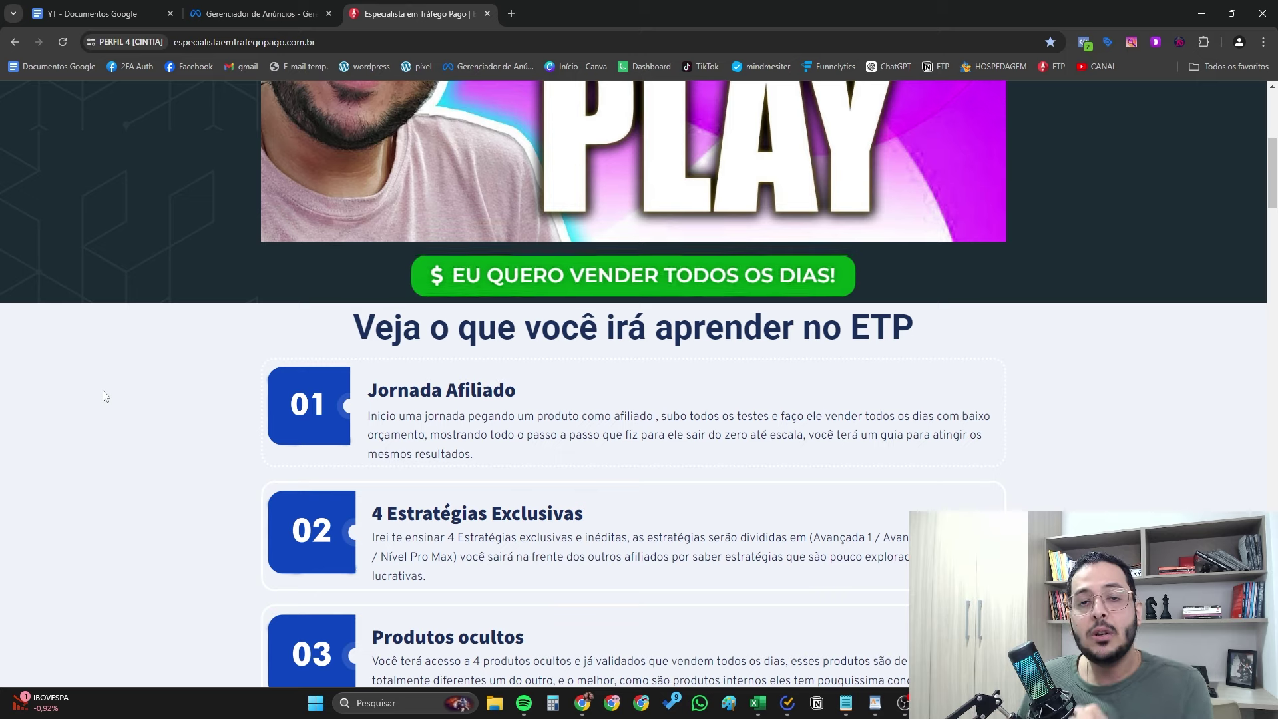
scroll(208, 414, down, 3)
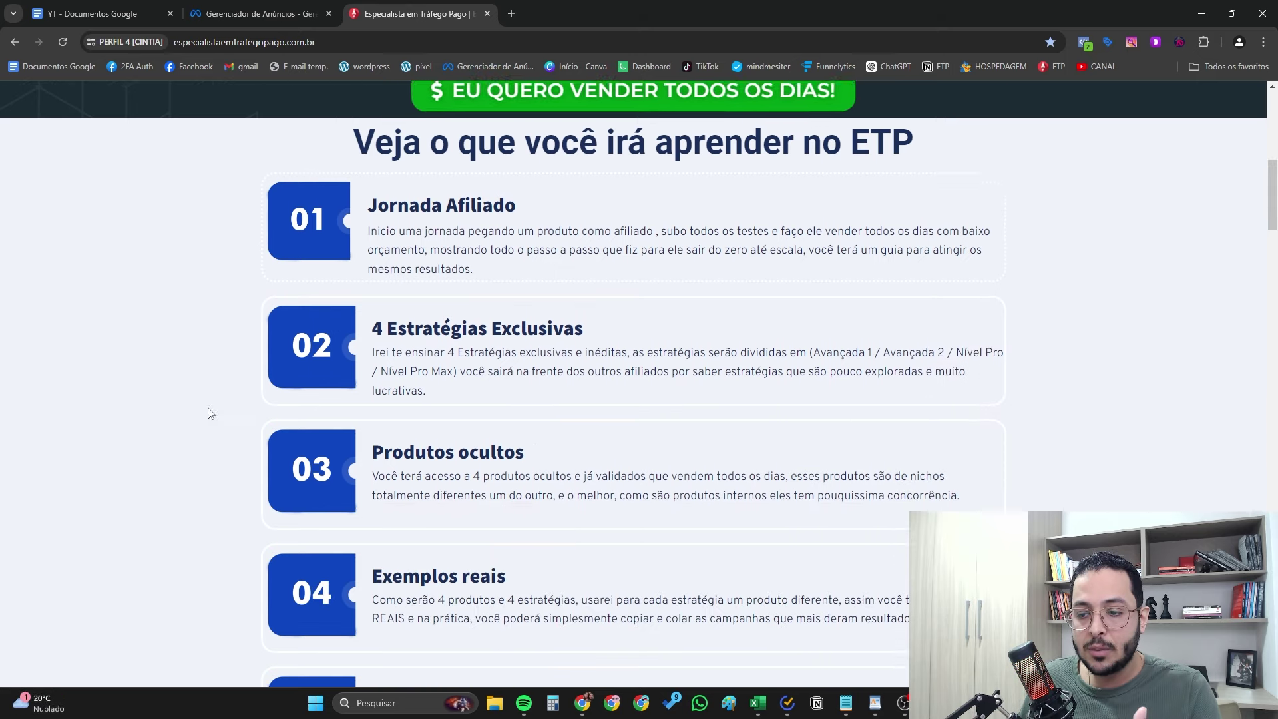
drag(385, 421, 531, 421)
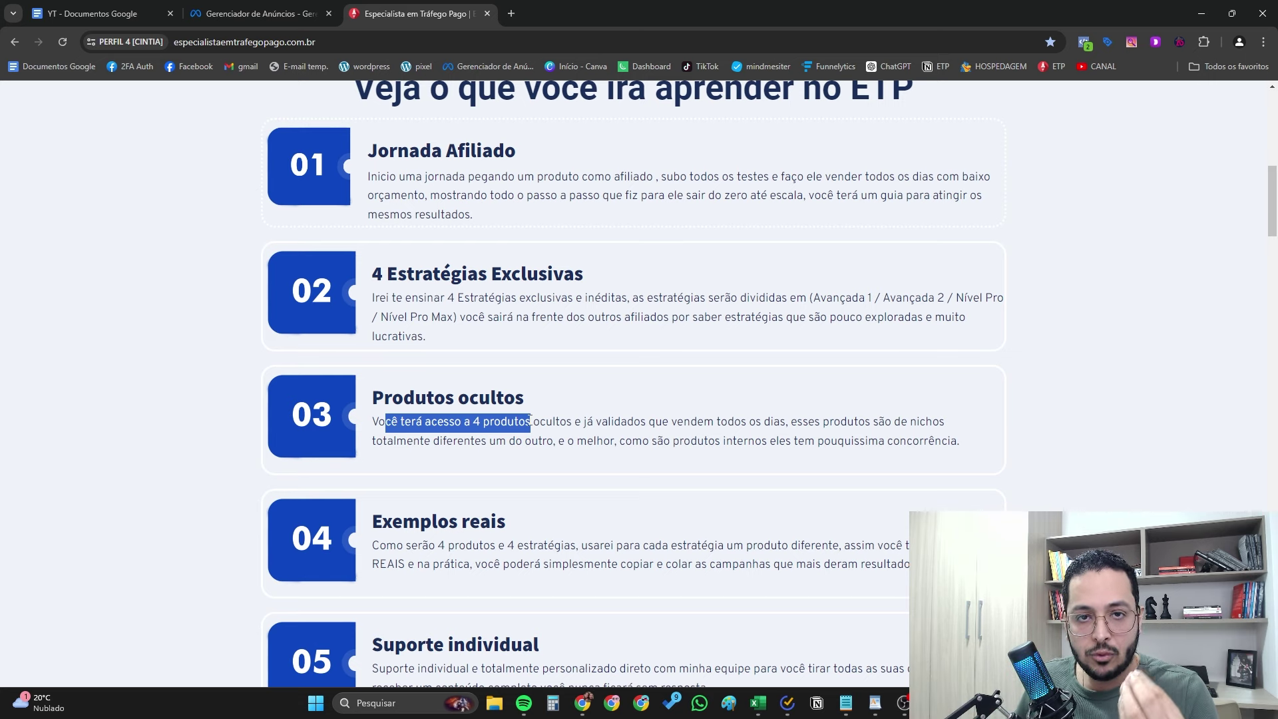
drag(426, 299, 946, 316)
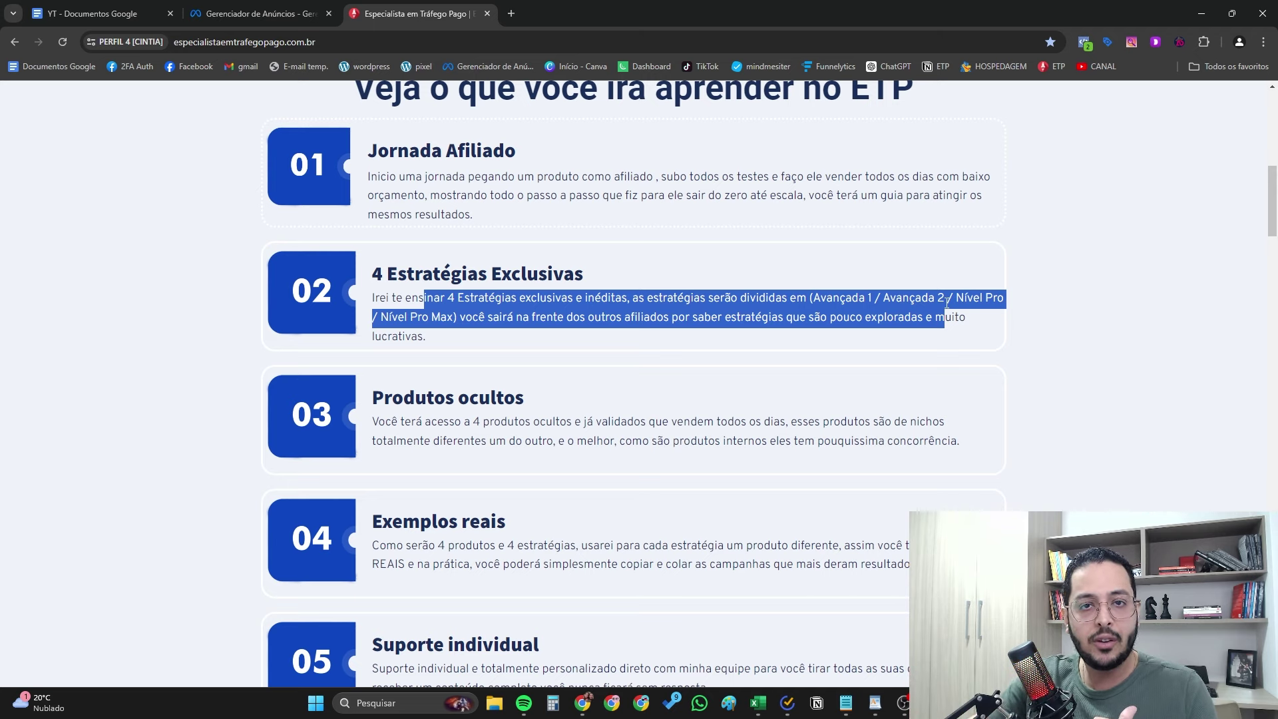
scroll(946, 303, down, 3)
drag(383, 484, 689, 526)
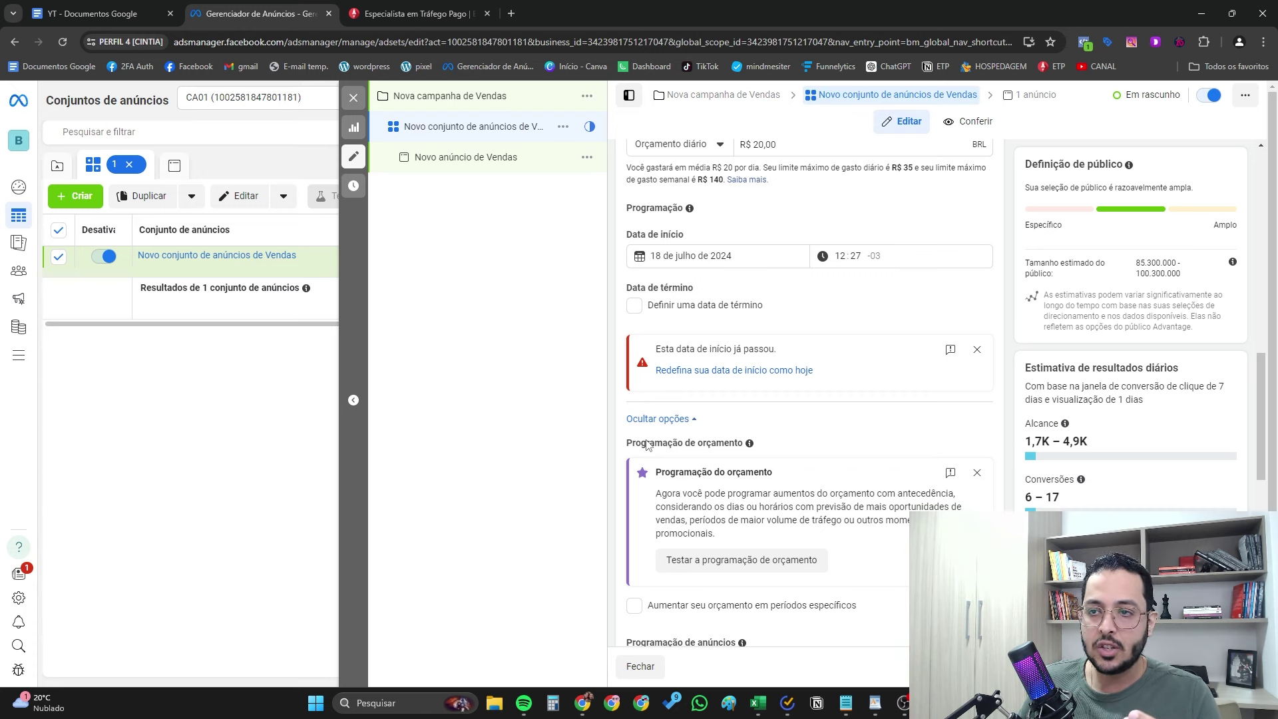
In the Meta Ads Manager, open the settings of "Nova campanha de Vendas" and examine its objective and Advantage campaign budget option.
click(451, 94)
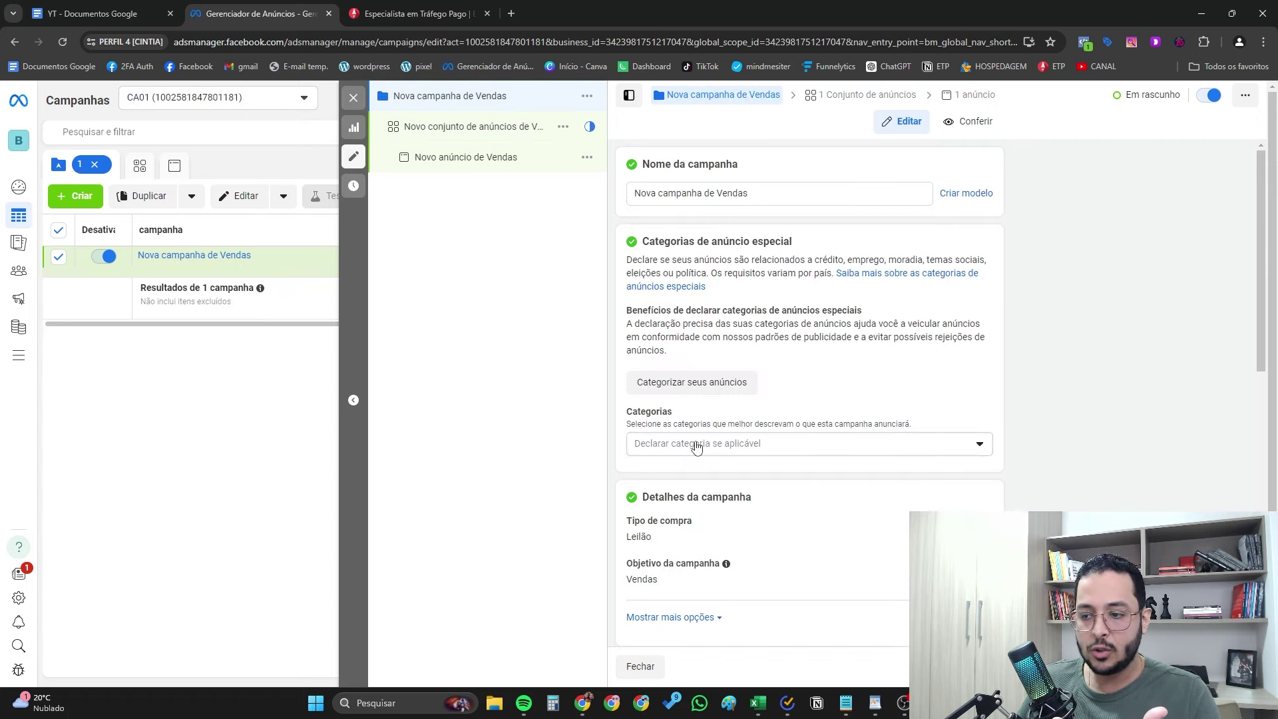
scroll(762, 414, down, 3)
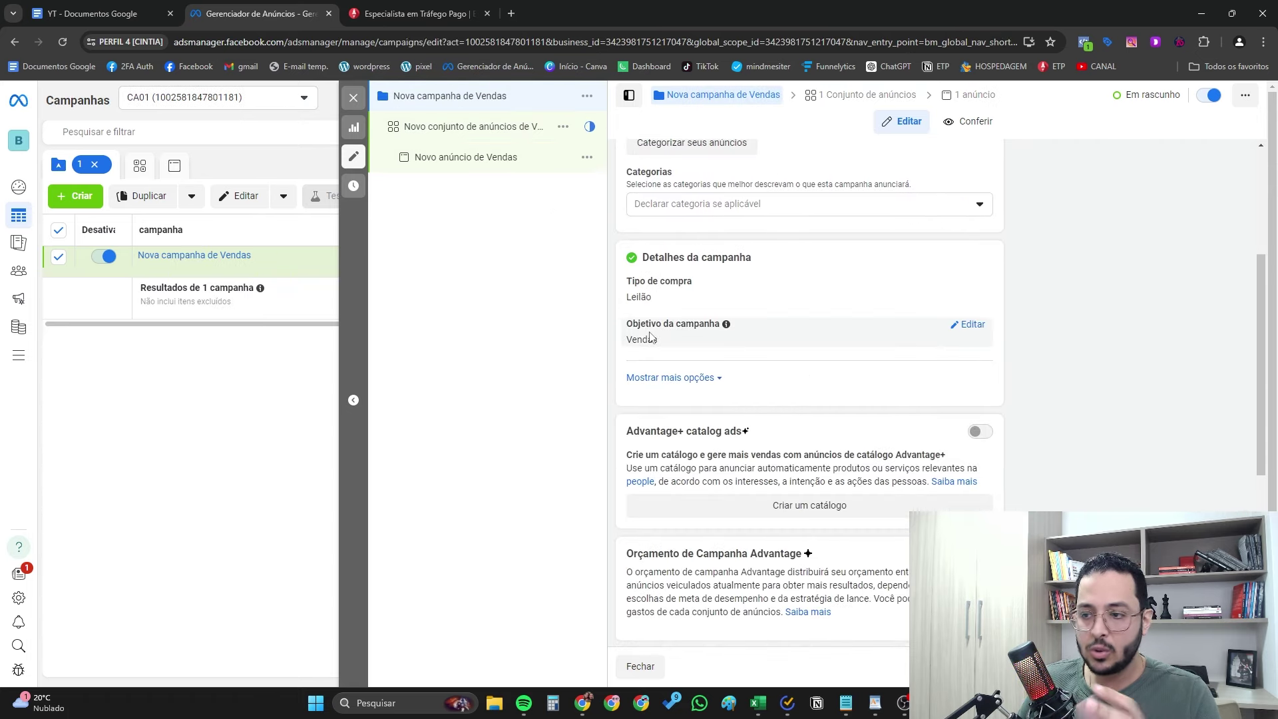
scroll(726, 333, down, 4)
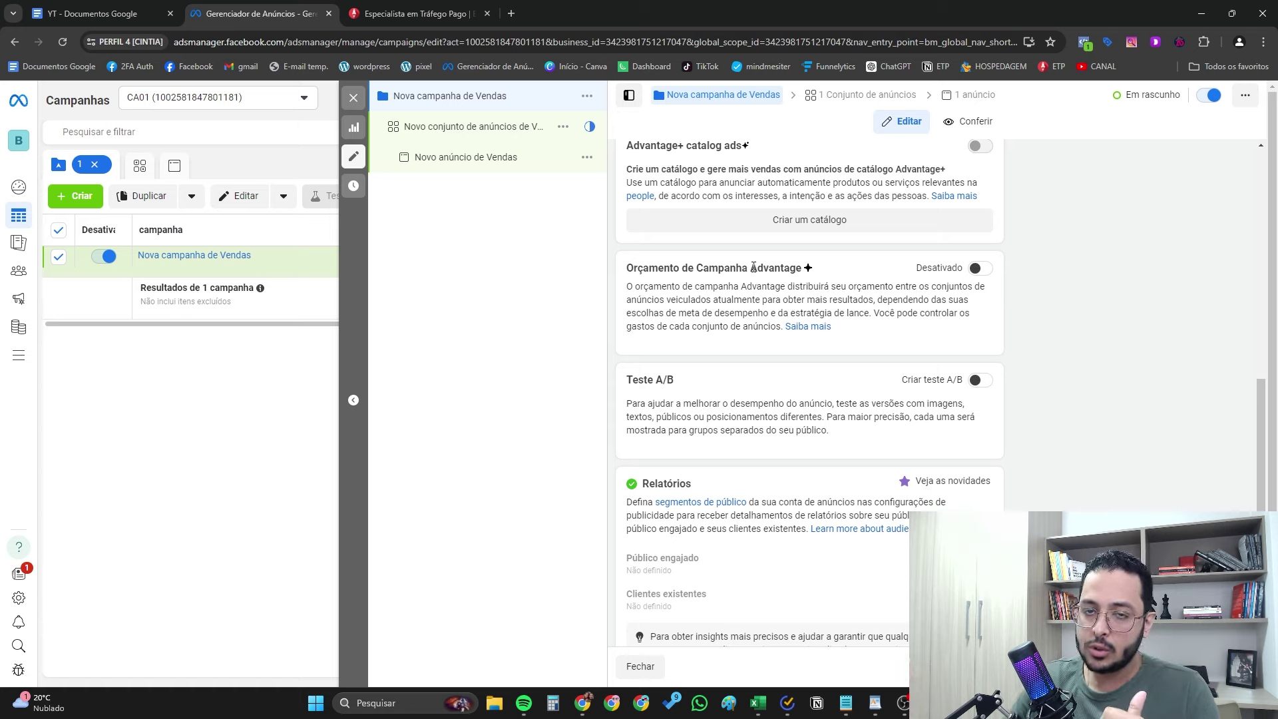
In the new sales ad set, select "Pixel de BM 01" as the pixel and "Comprar" as the conversion event.
click(475, 128)
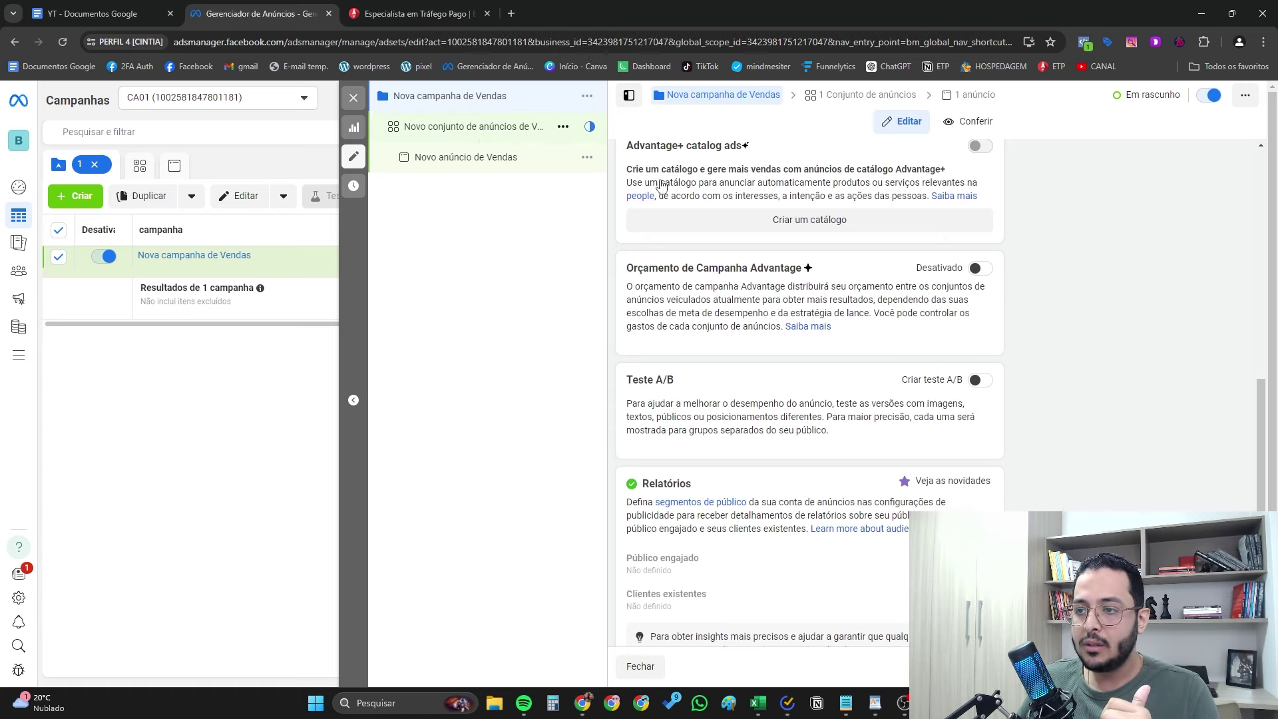
scroll(780, 302, down, 3)
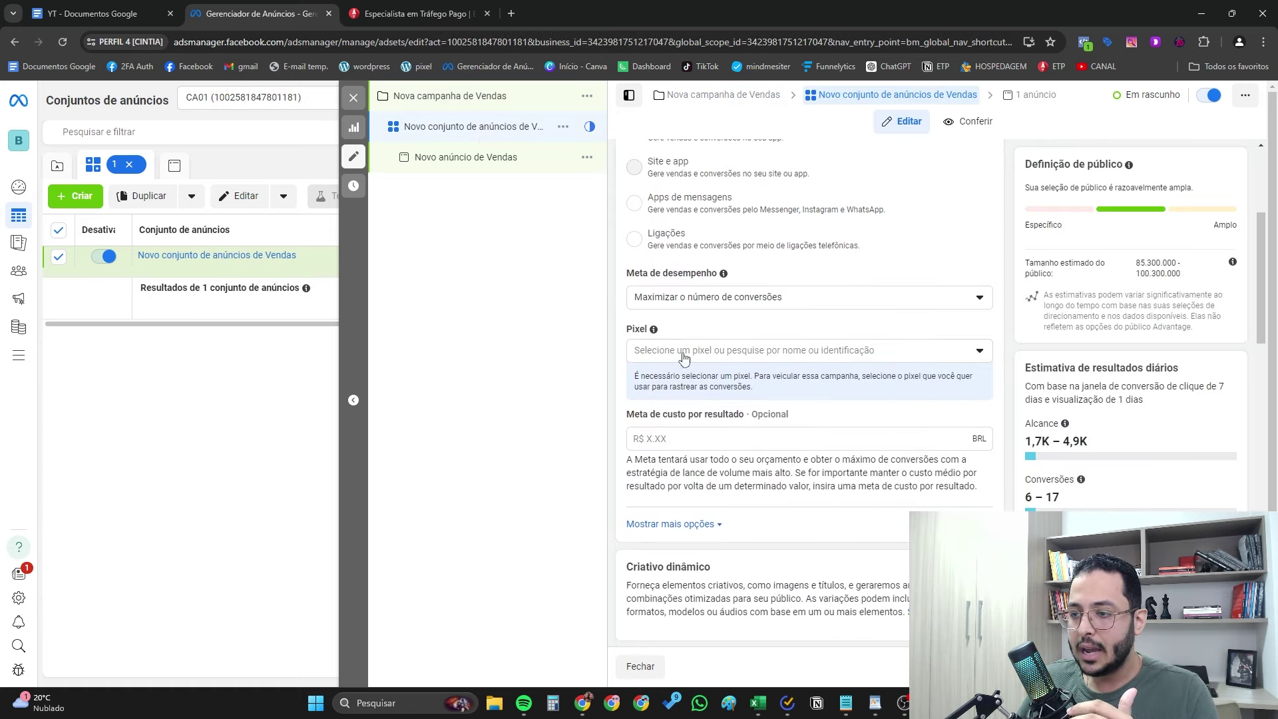
click(674, 348)
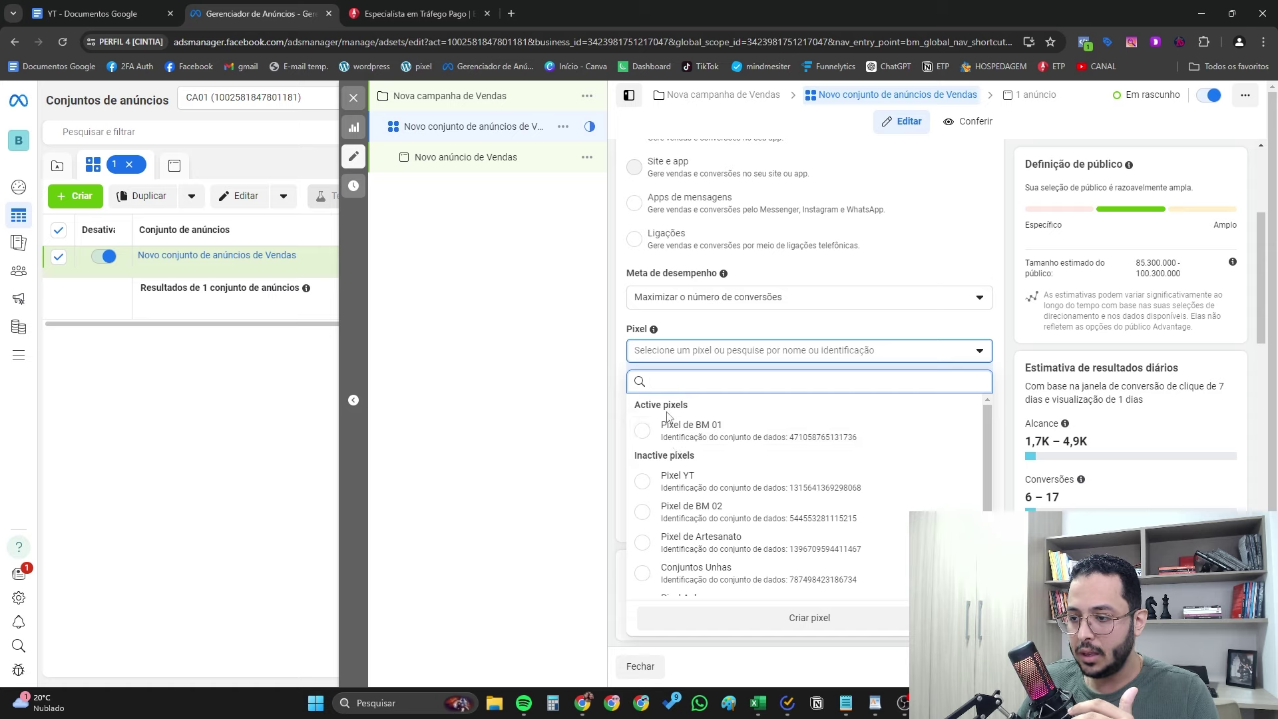
click(689, 426)
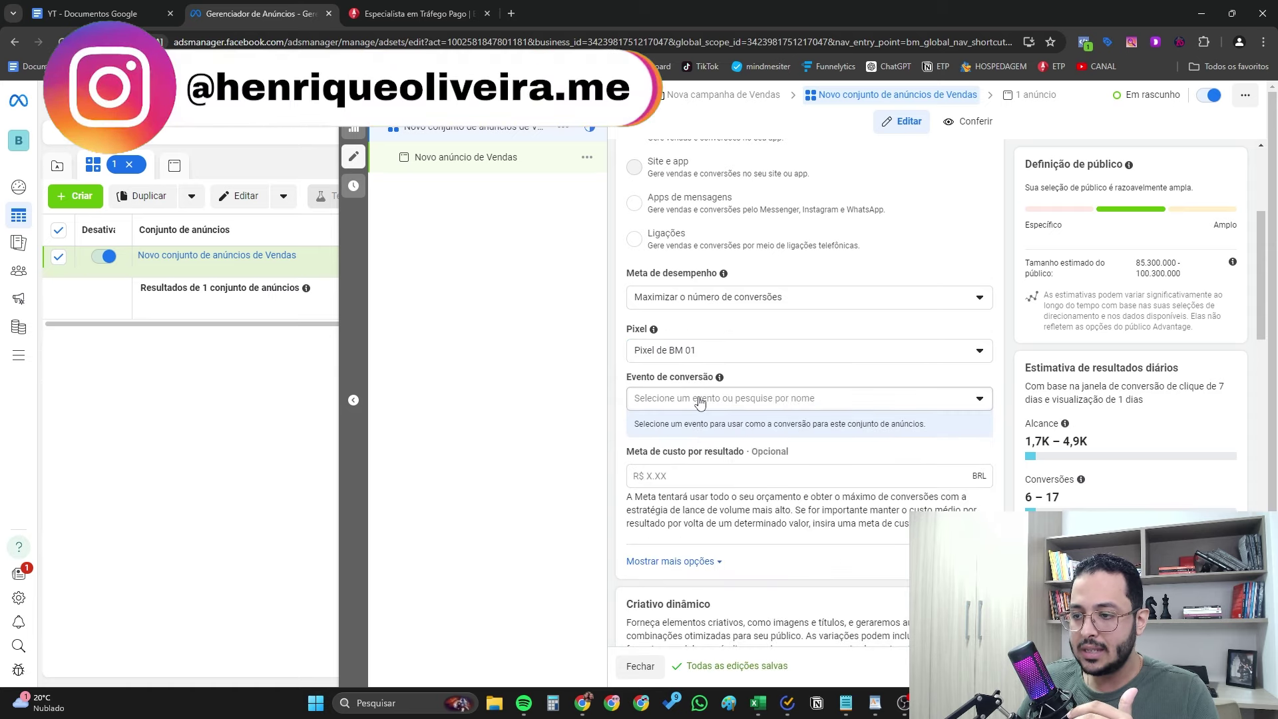
click(696, 398)
click(674, 171)
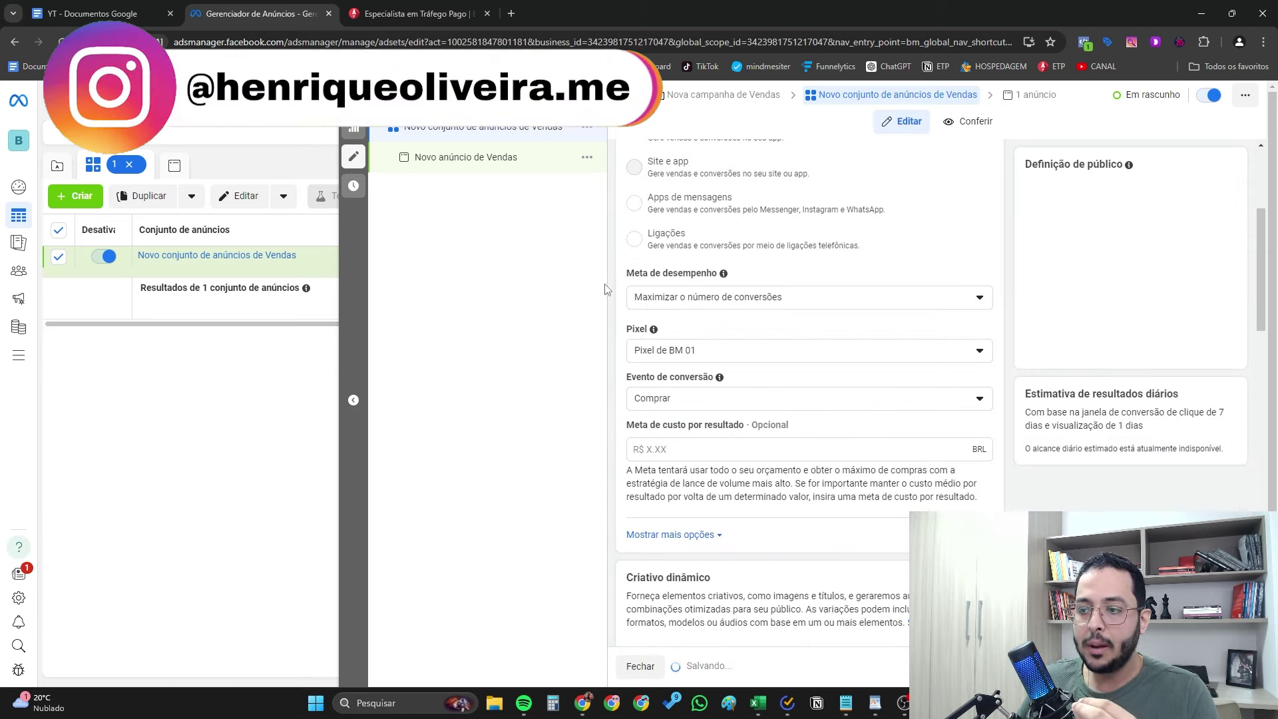
click(669, 397)
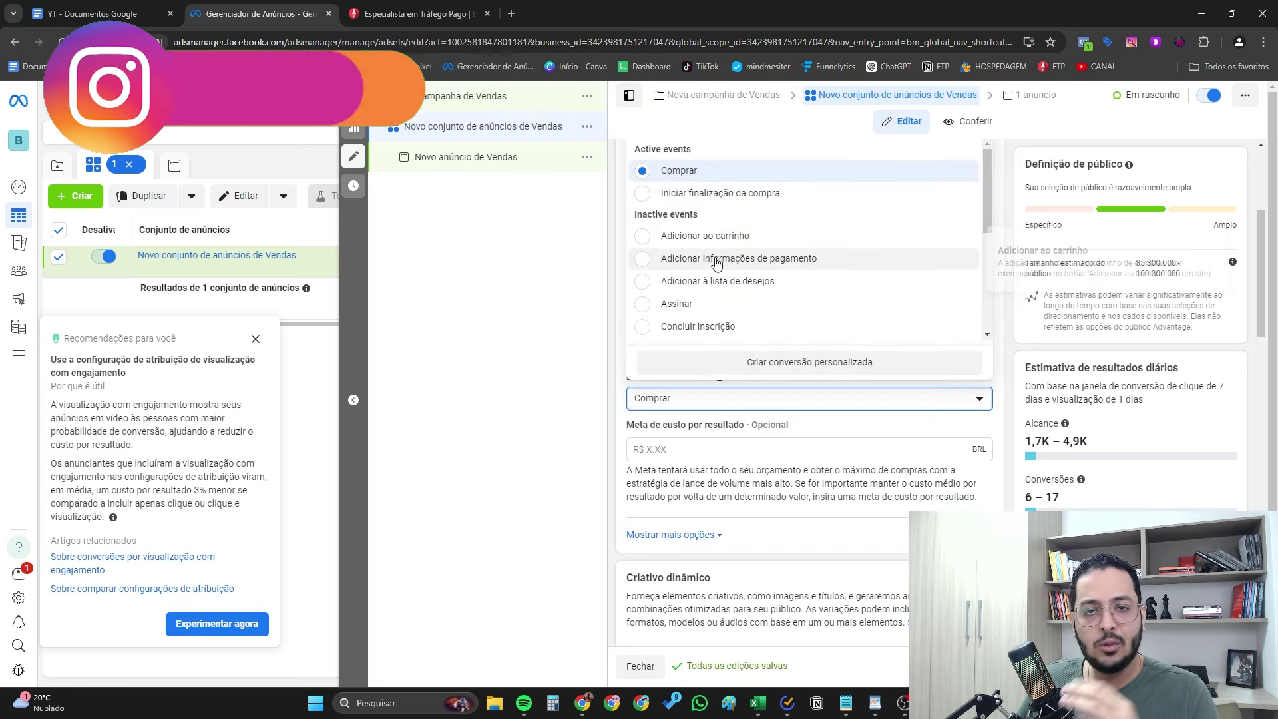
click(709, 174)
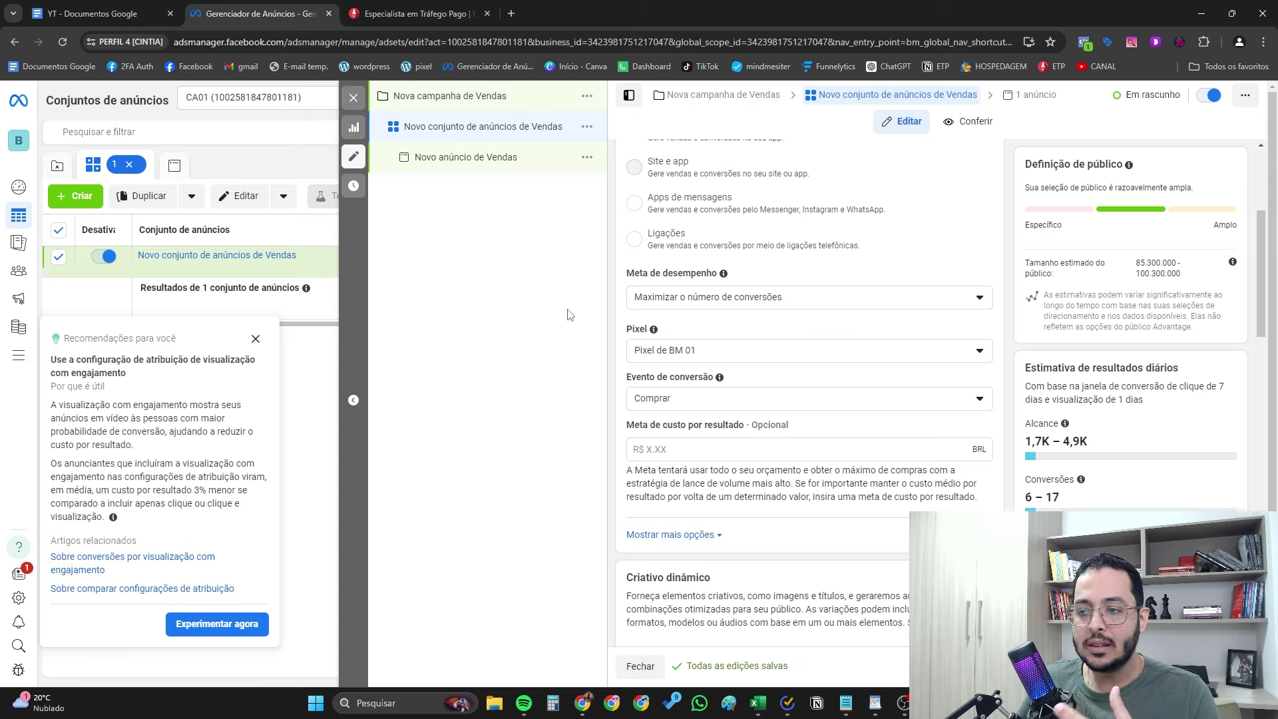
Examine the ad set's budget and schedule, and calculate 50% and 20% of 100 in the Windows calculator.
scroll(693, 321, down, 6)
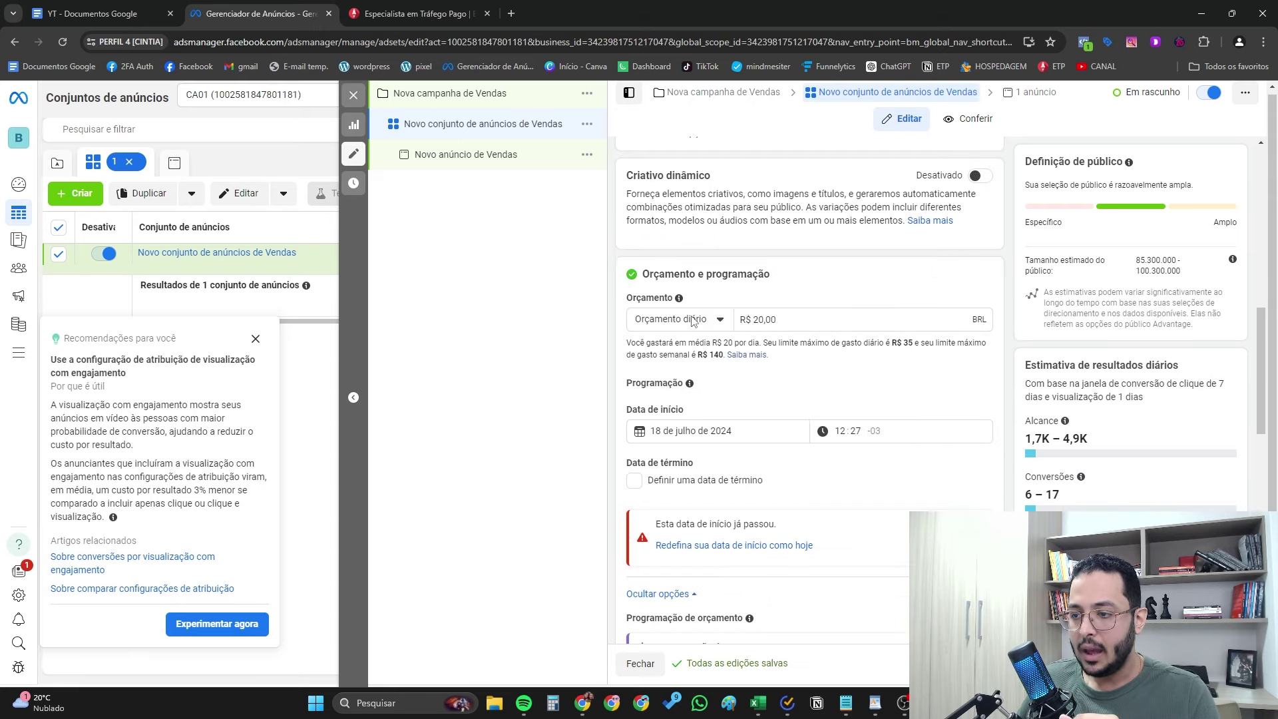
scroll(692, 321, down, 1)
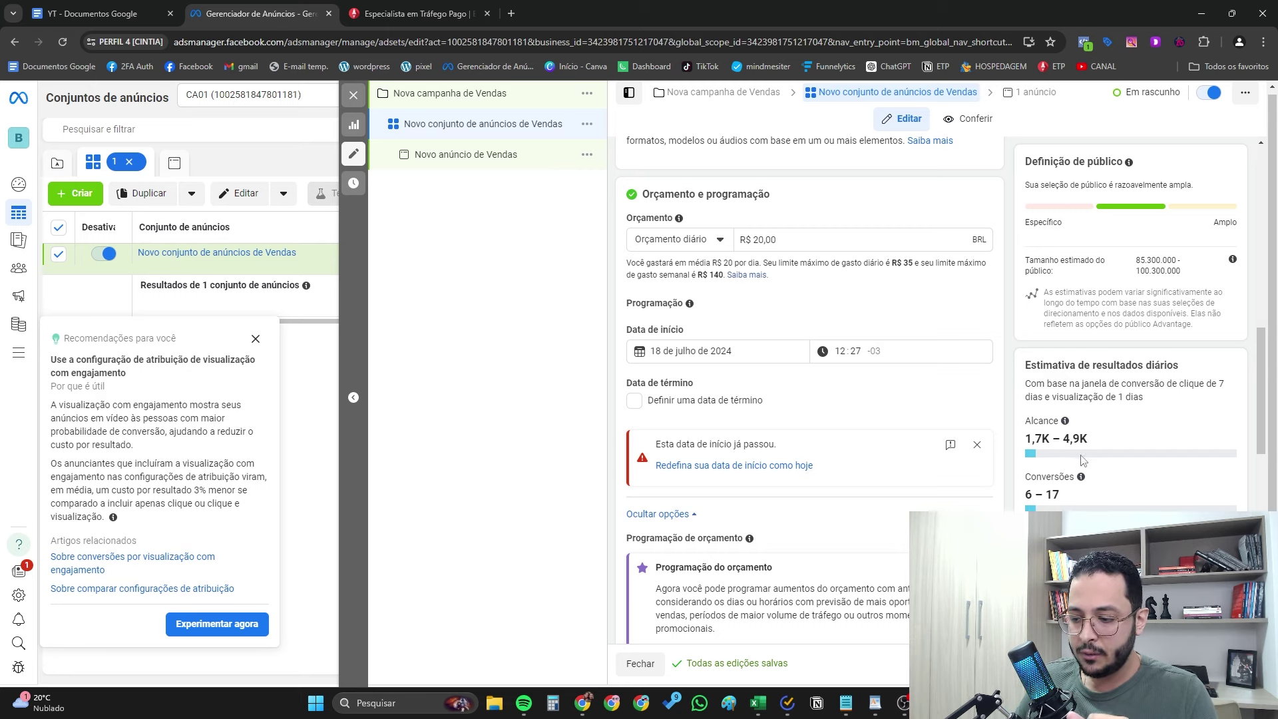
key(XF86Calculator)
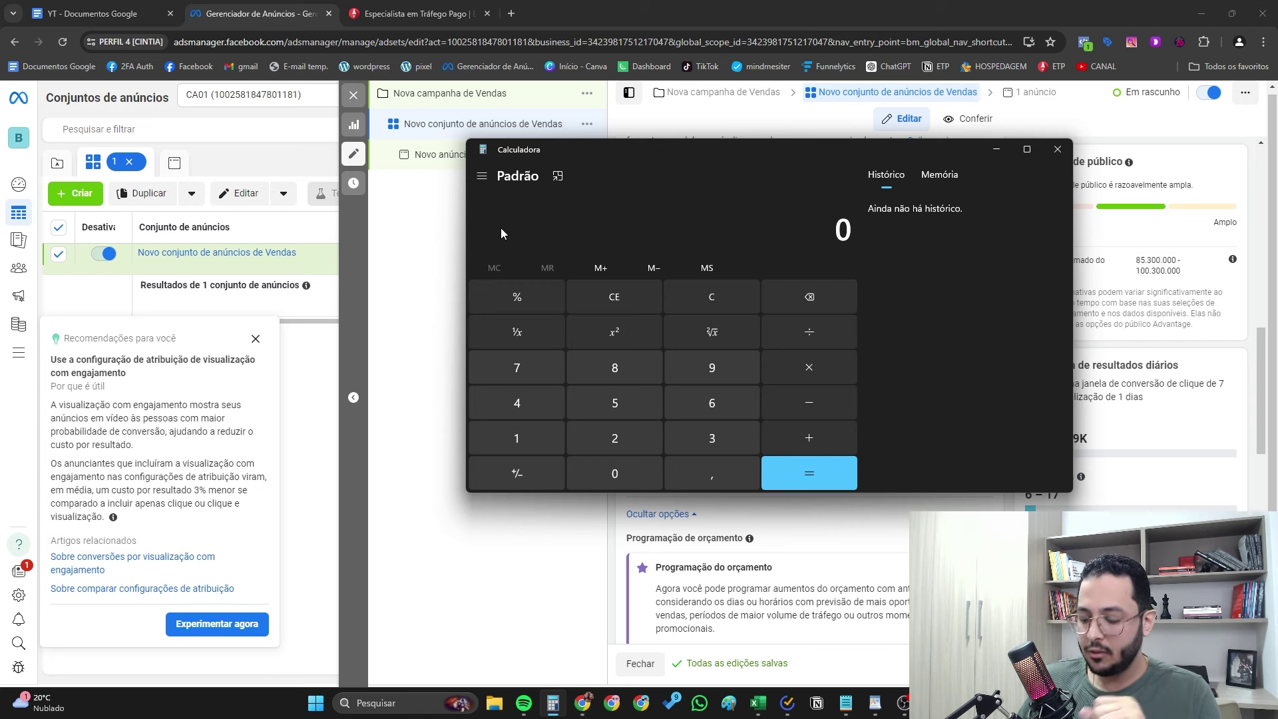
text(100*50)
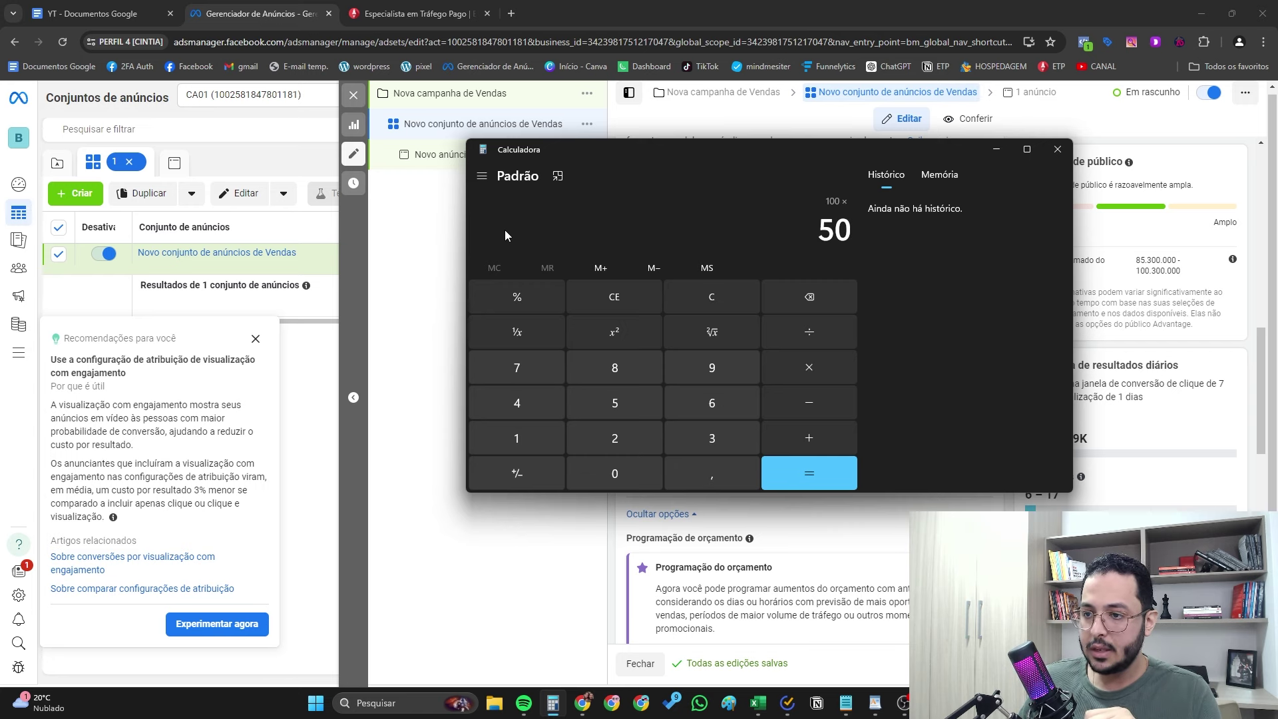
click(516, 297)
click(809, 473)
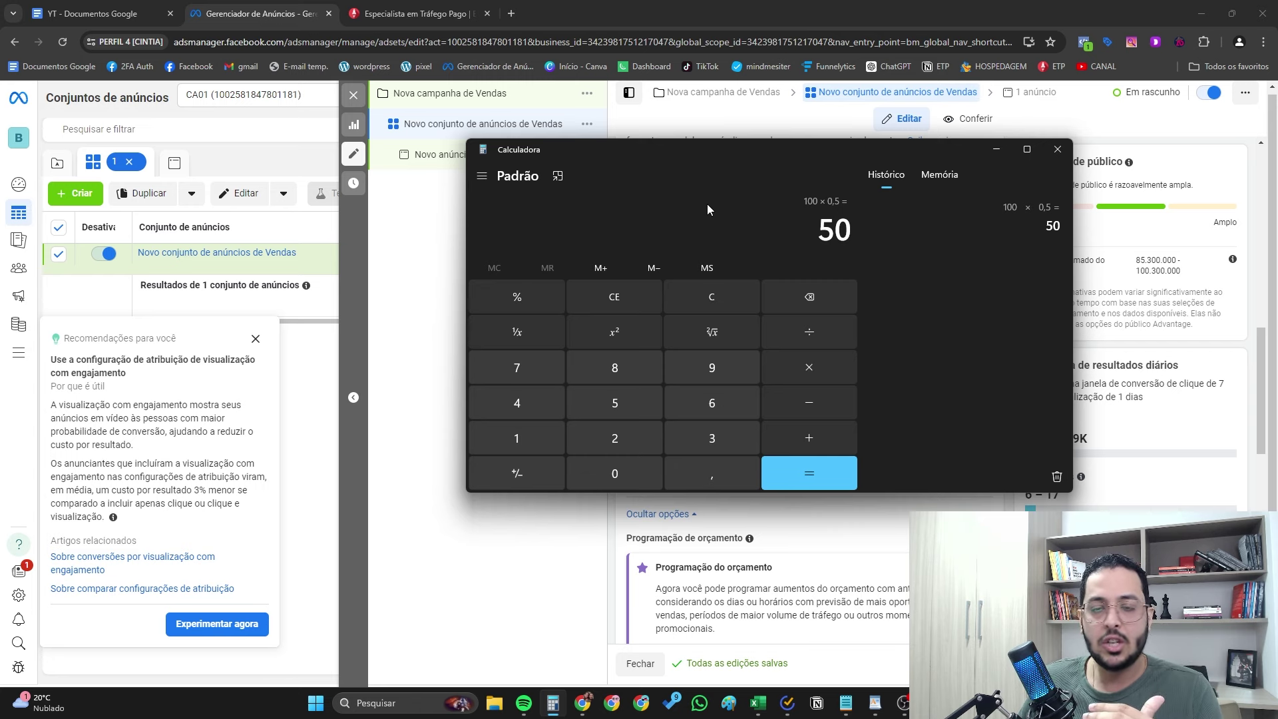
click(628, 296)
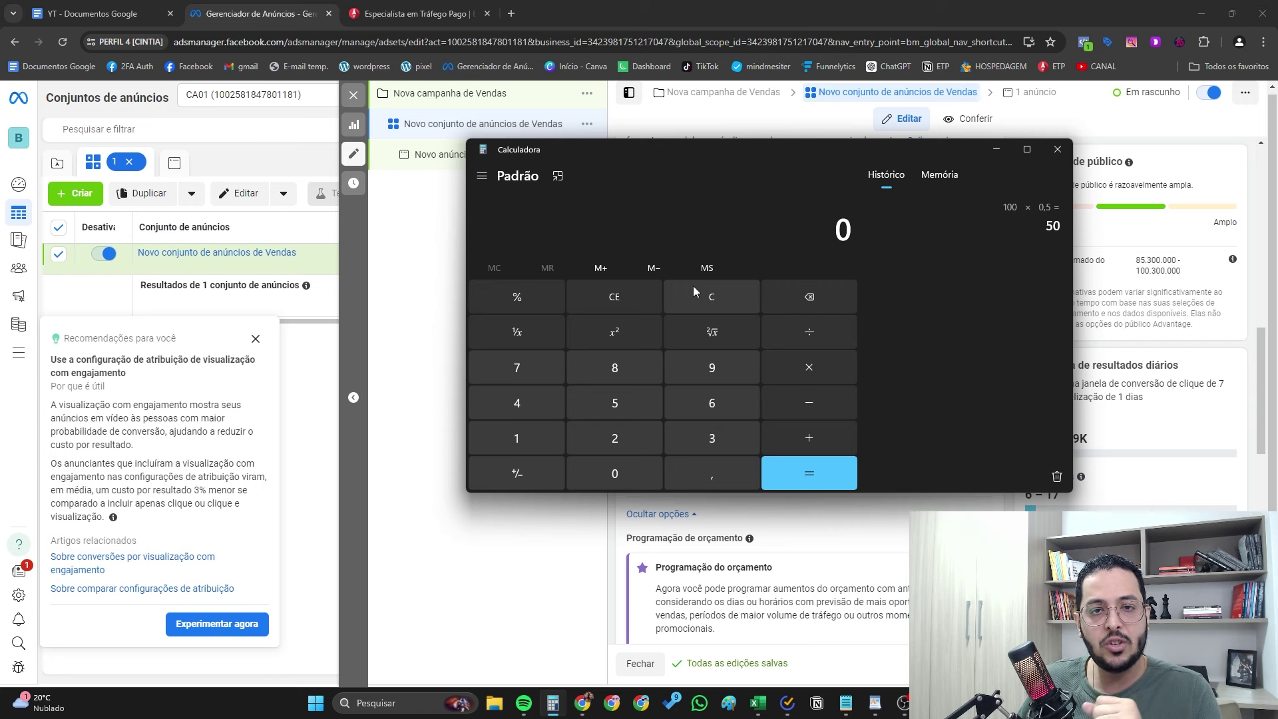
text(100*0,2)
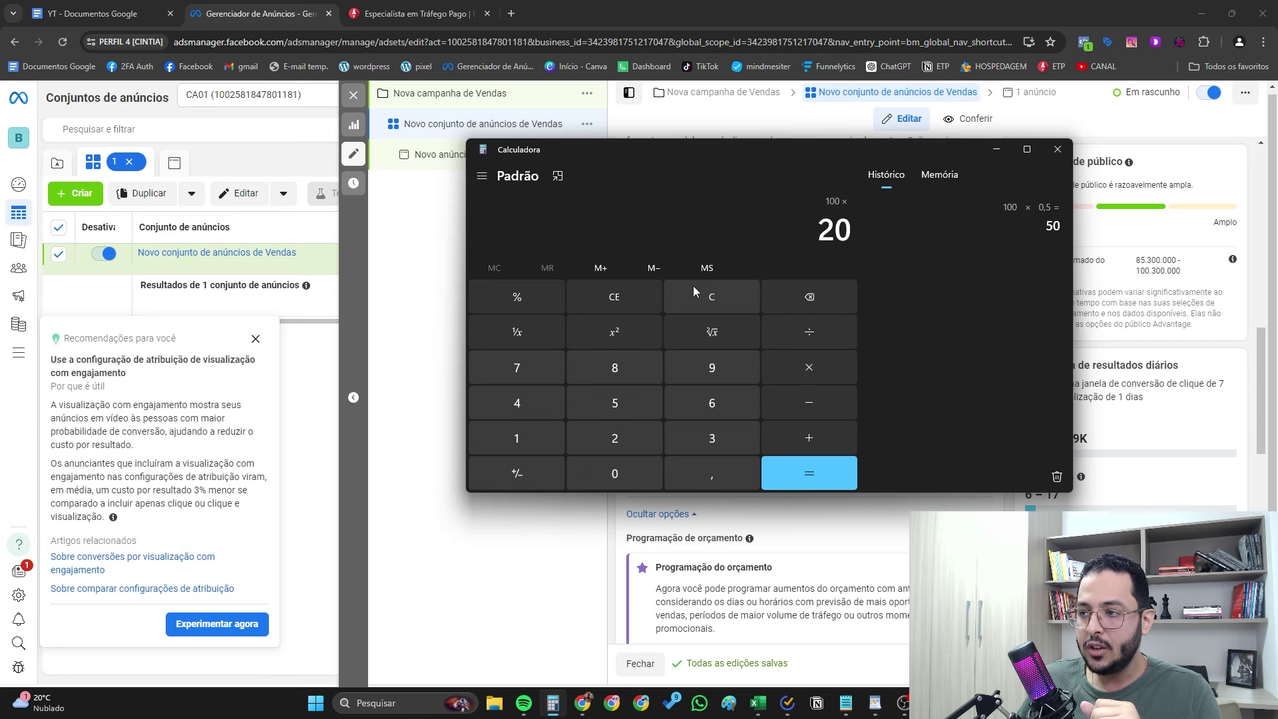
click(816, 472)
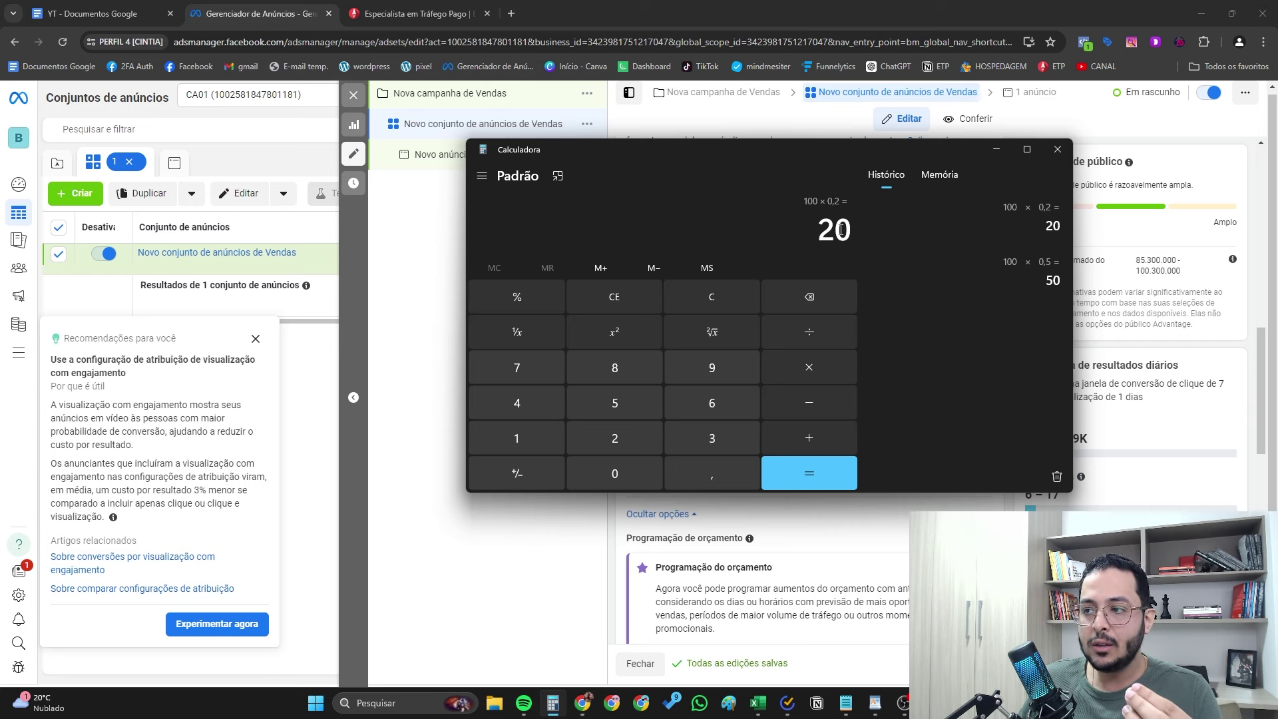
Calculate 100 minus 20 and close the calculator.
click(712, 298)
text(1)
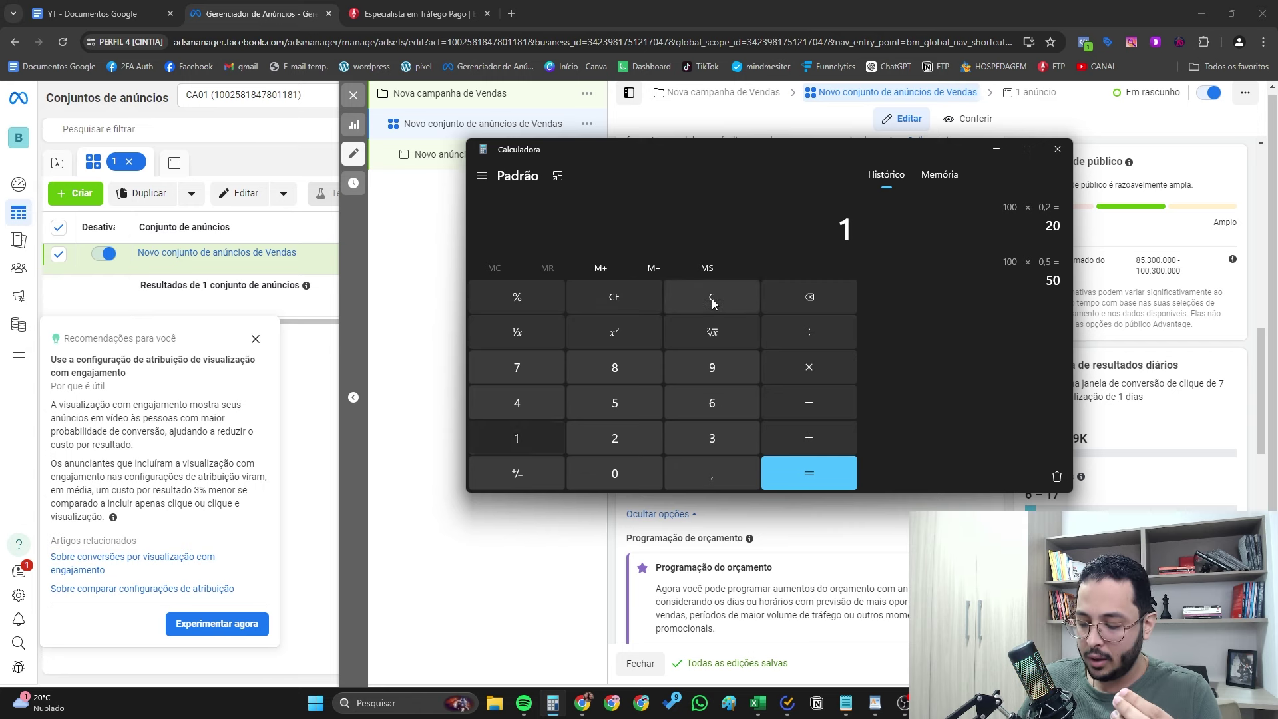
text(00 - 20)
key(Return)
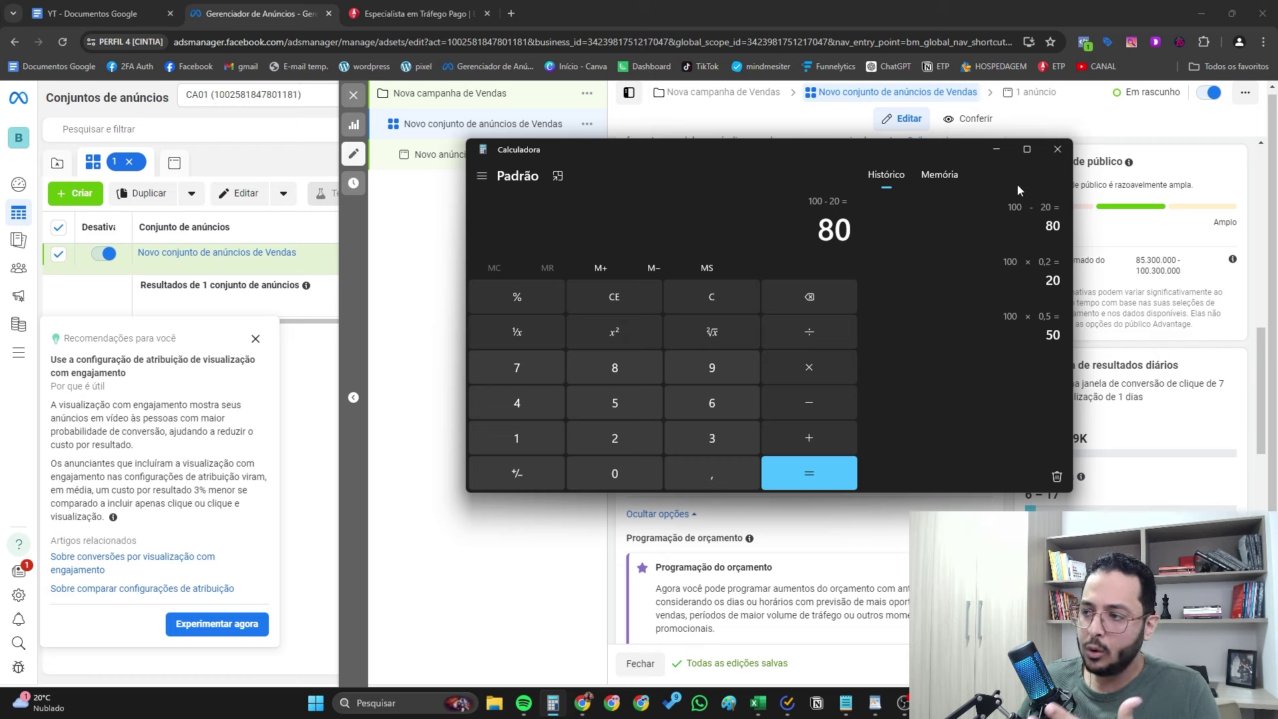
click(1057, 149)
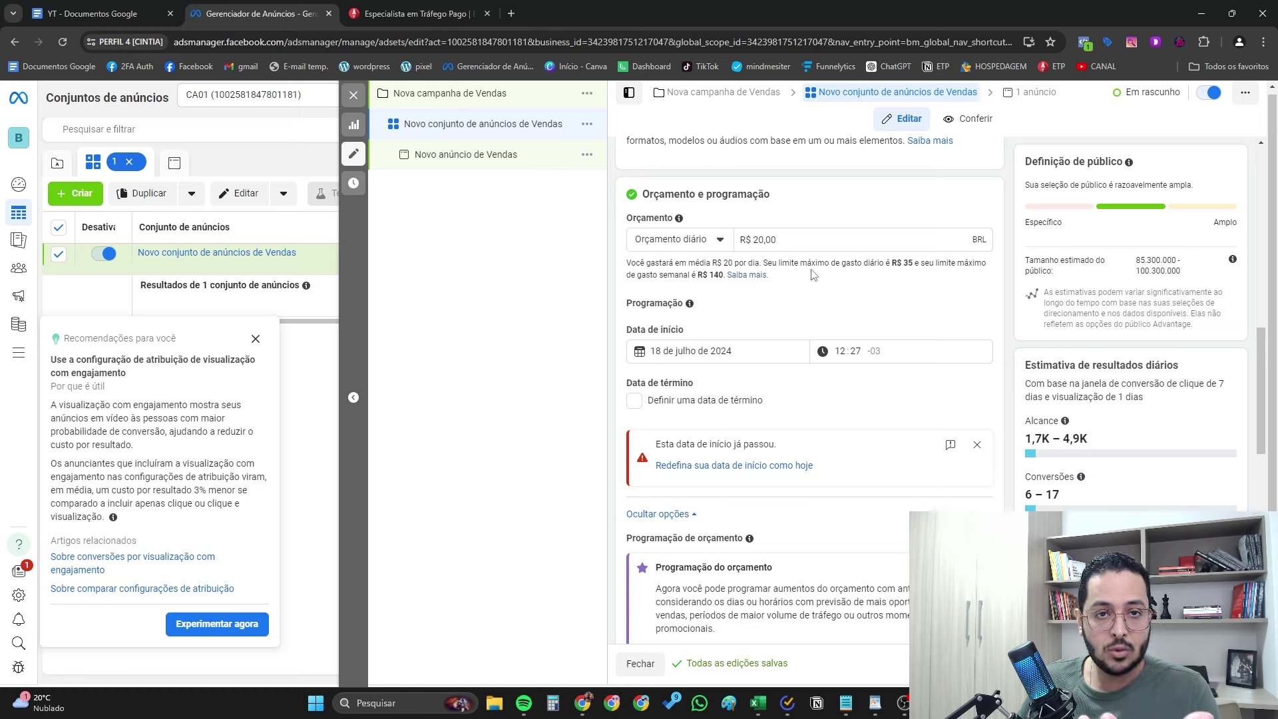
Set the ad set's daily budget to R$ 50 and its start date to 19 July 2024.
click(812, 245)
double_click(812, 245)
text(50)
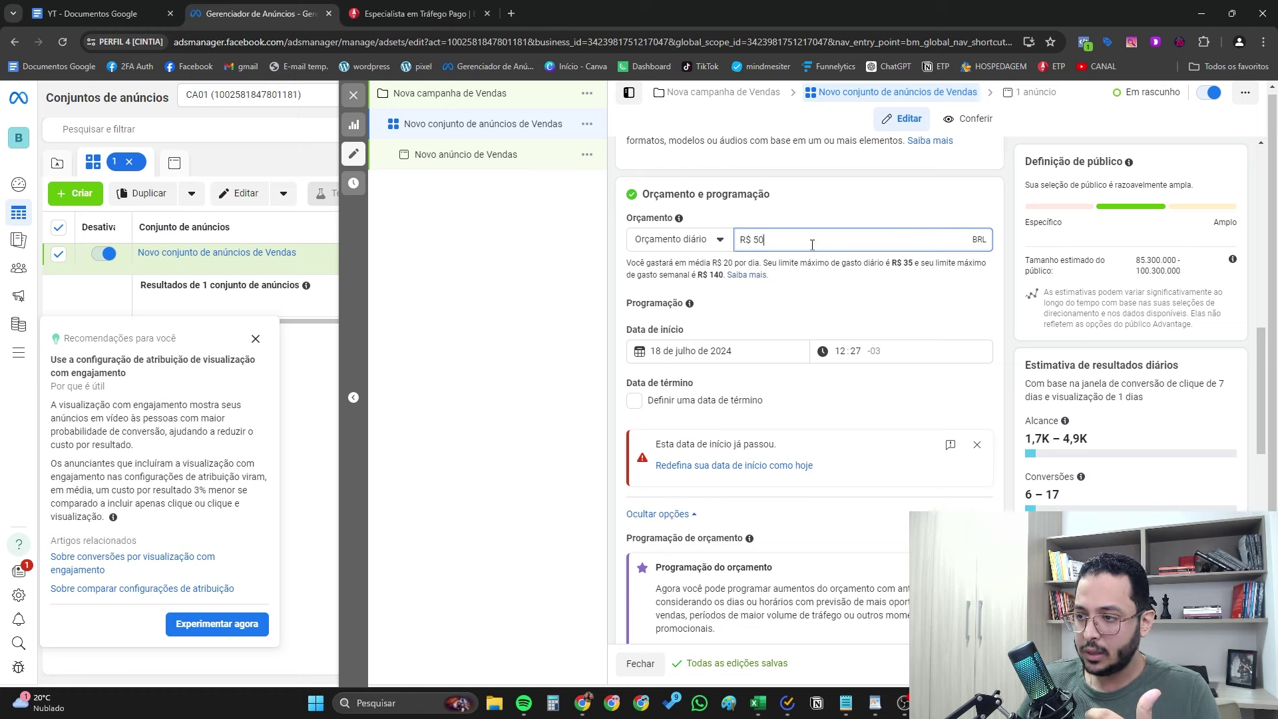
click(849, 194)
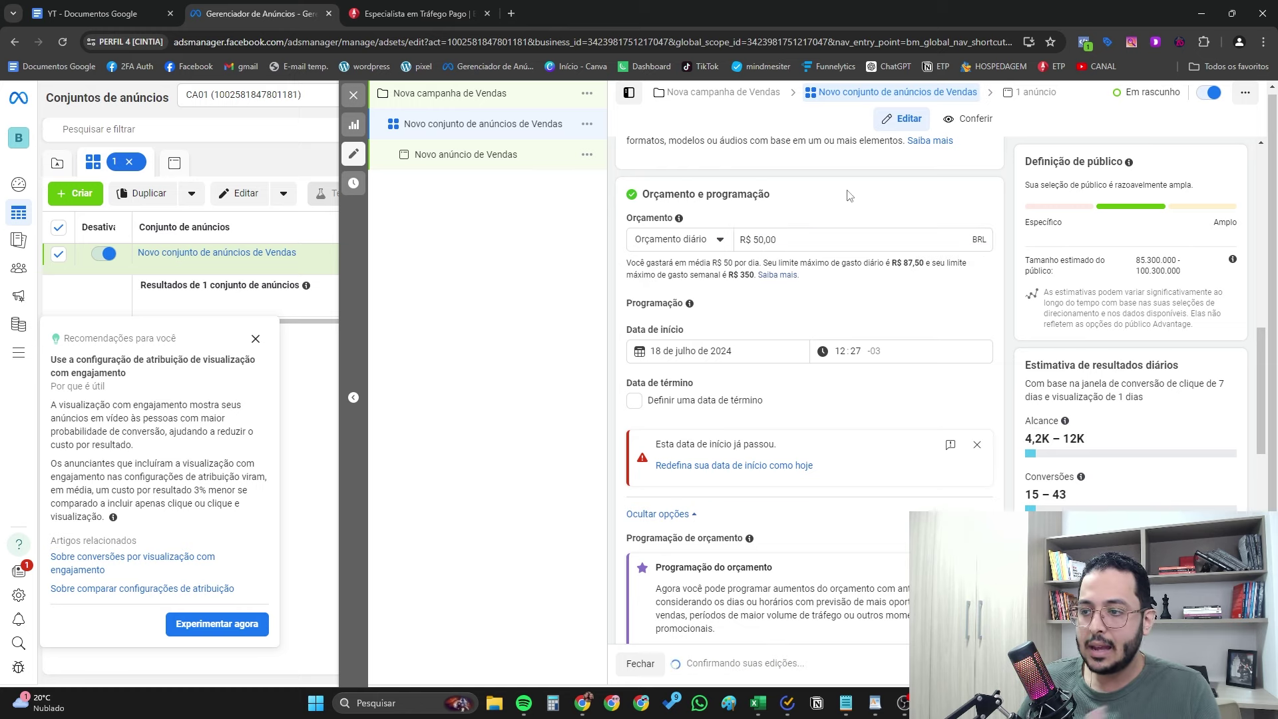
click(682, 351)
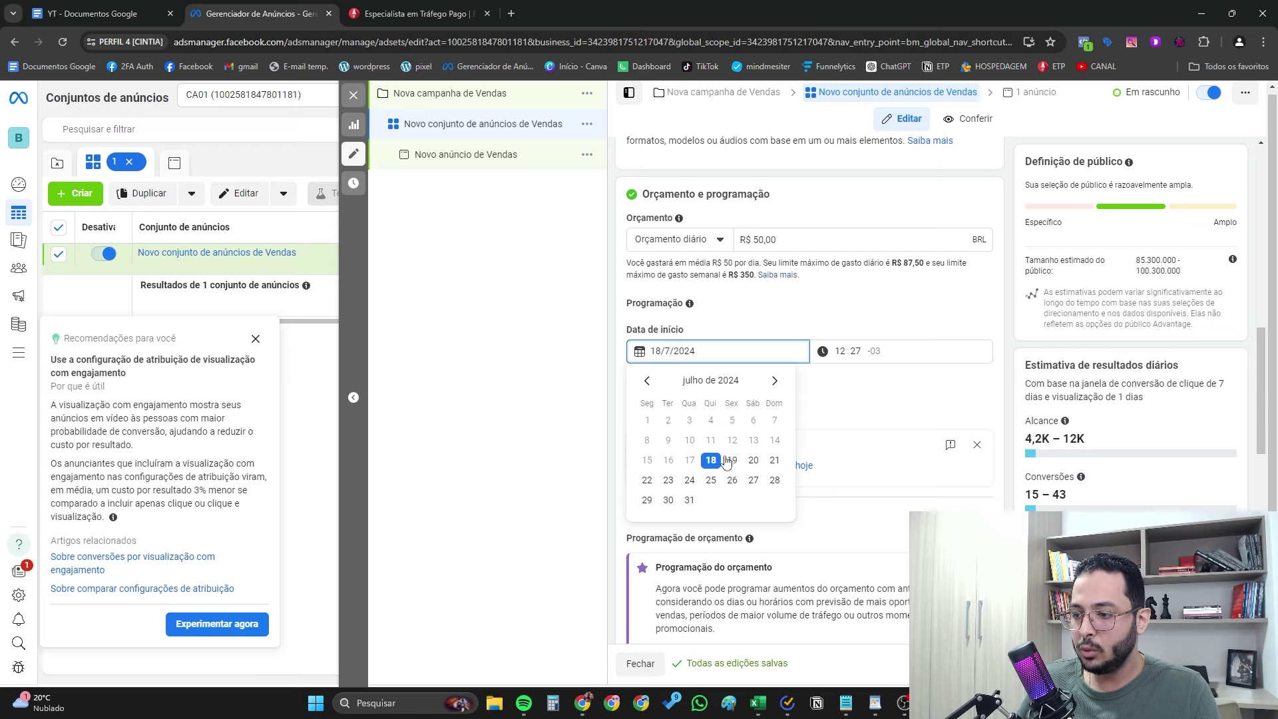
click(727, 462)
Add an audience suggestion to the Advantage+ audience by searching "violão" and choosing the guitar instrument interest as detailed targeting.
scroll(759, 461, down, 5)
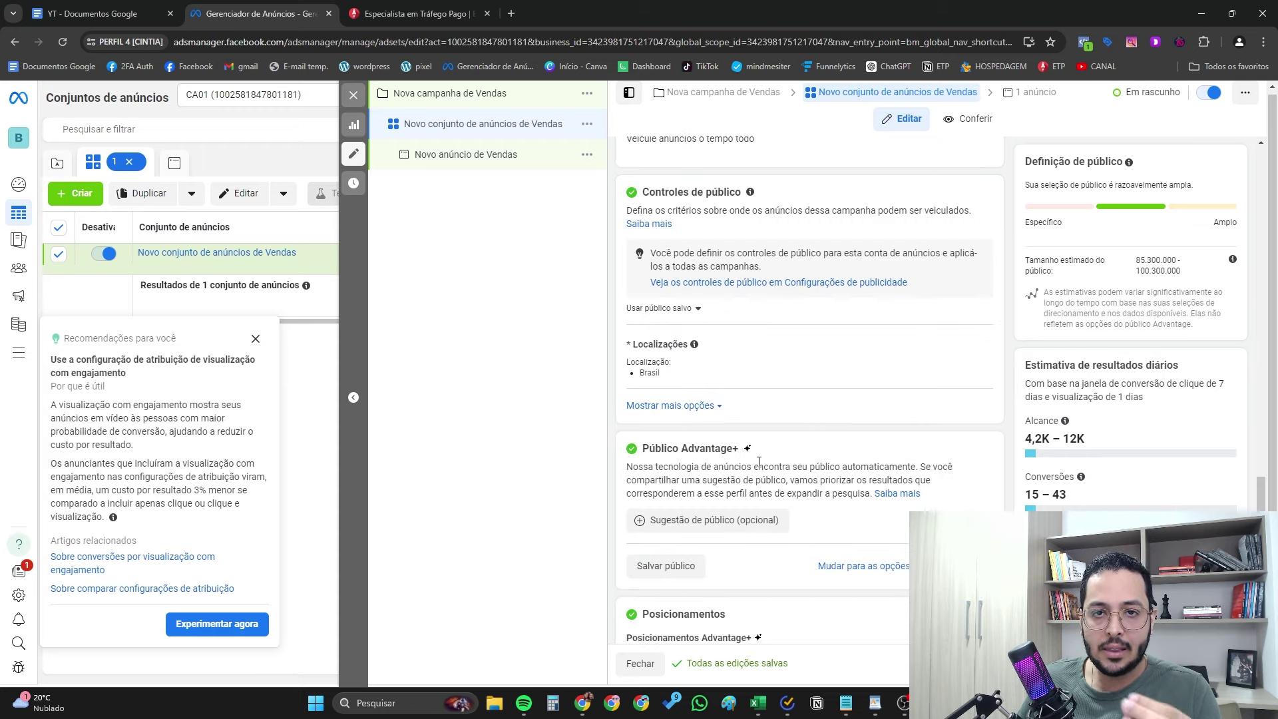
scroll(759, 461, down, 1)
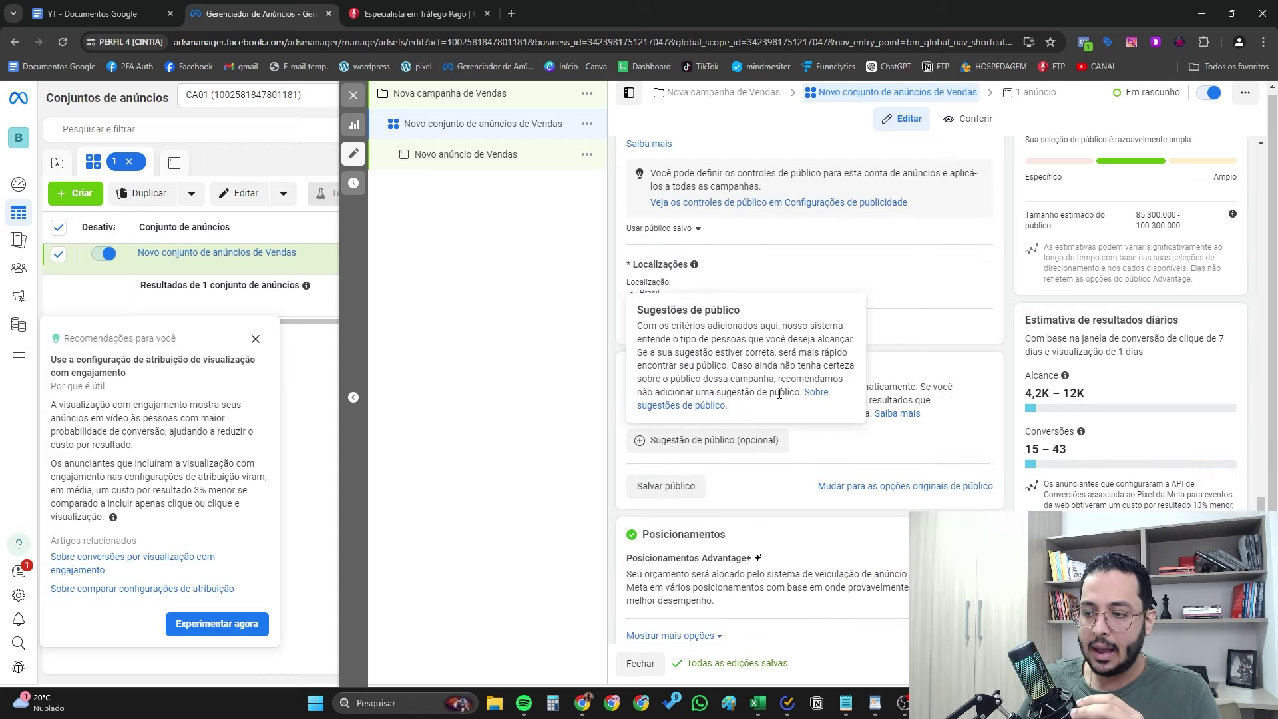
click(734, 454)
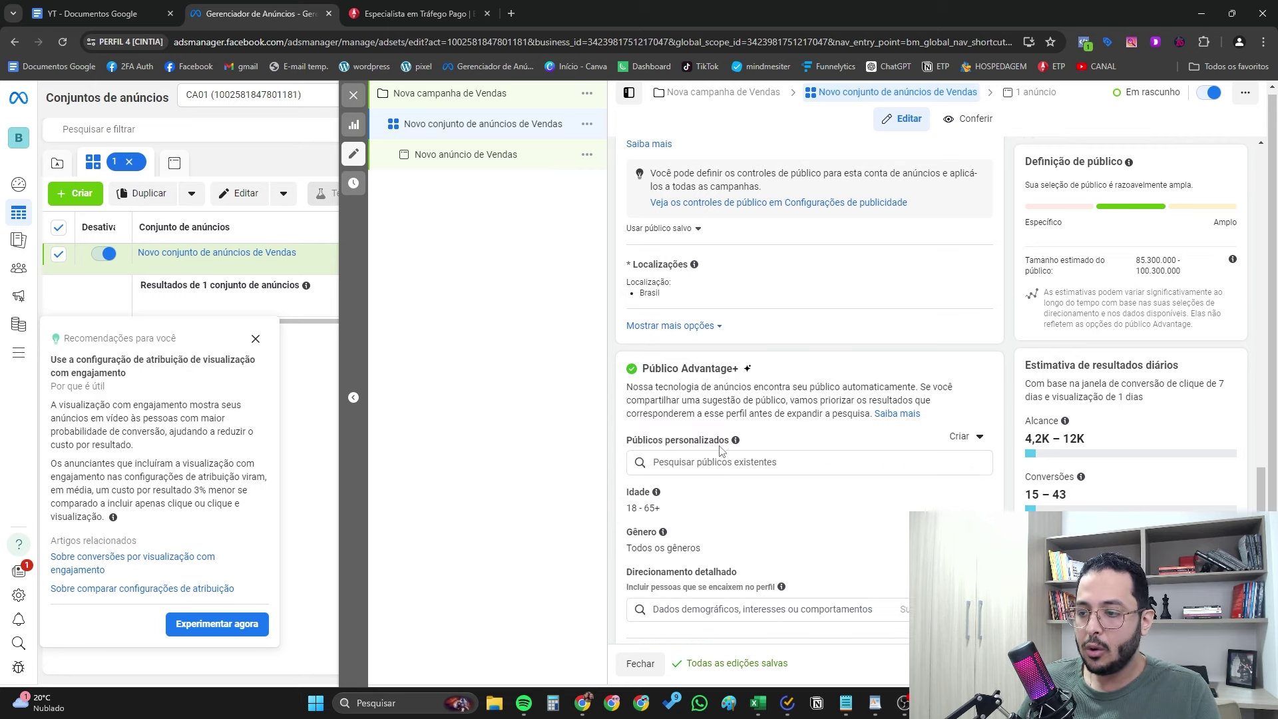
scroll(749, 469, down, 2)
click(729, 446)
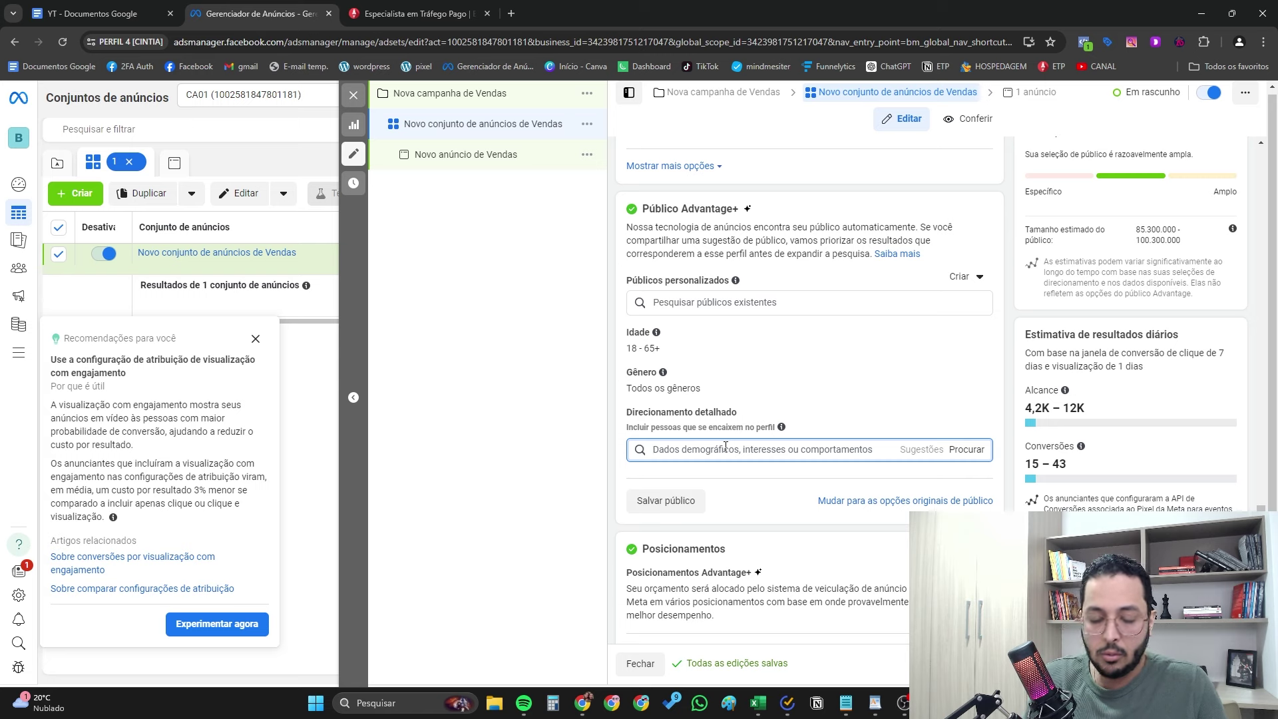
text(violão)
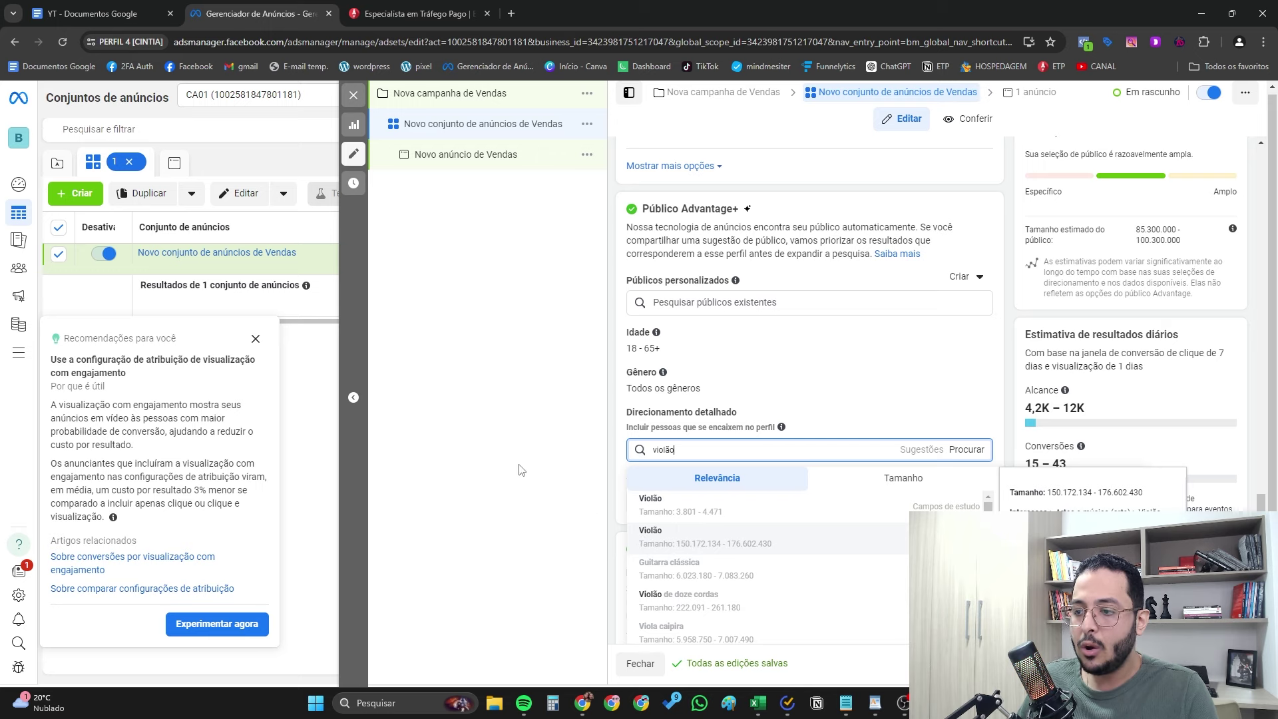
click(694, 550)
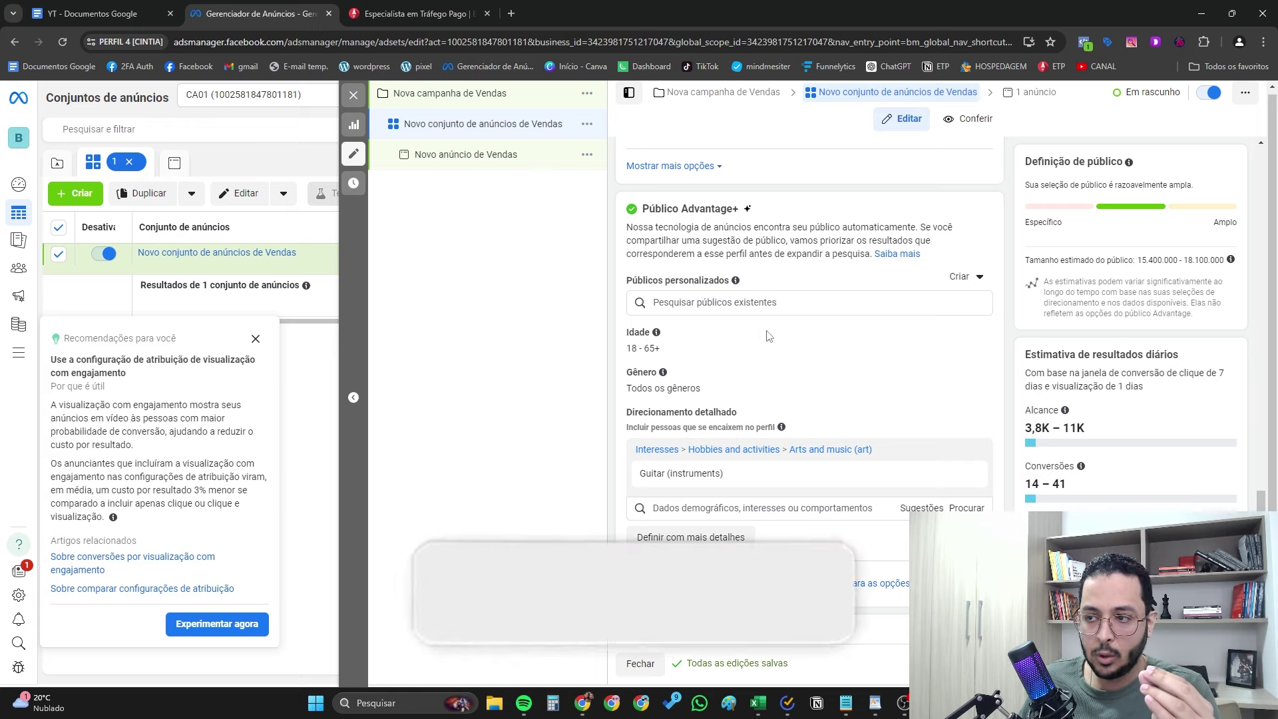
Compare the Google Docs notes, highlighting the "MEIO = ampliar" funnel line, with the Advantage+ audience settings in Ads Manager.
key(ctrl+1)
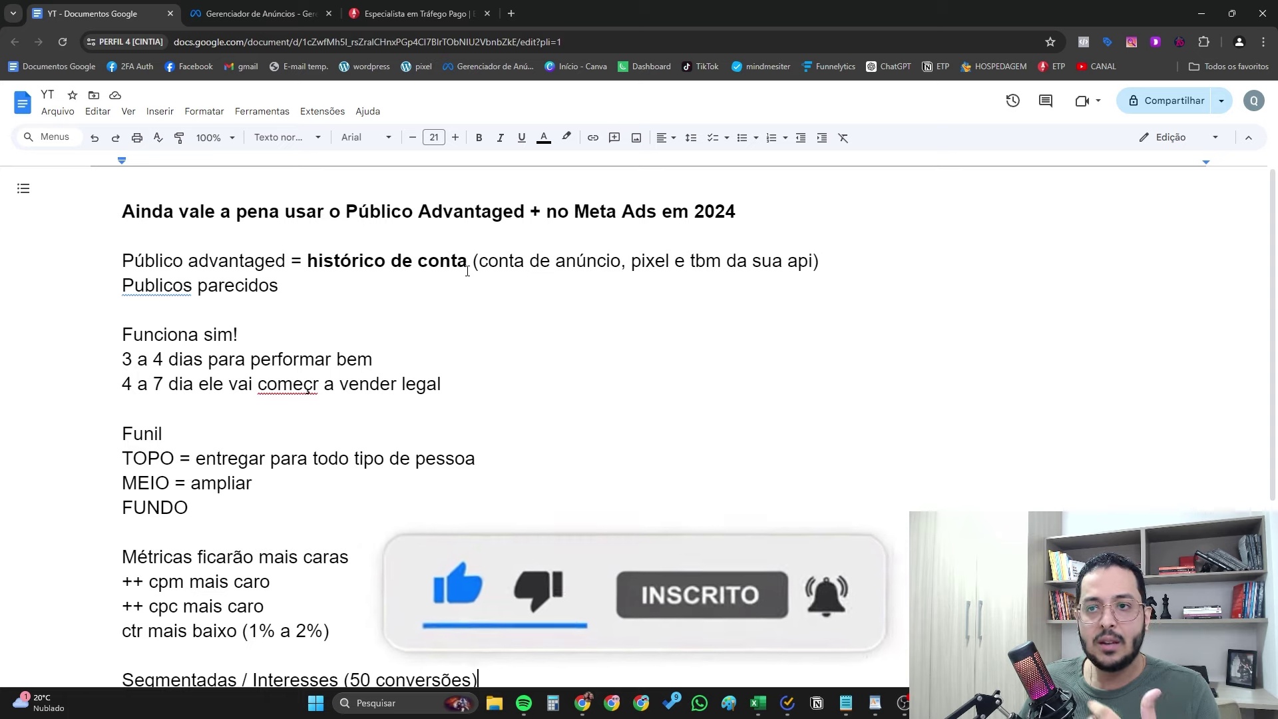
click(222, 8)
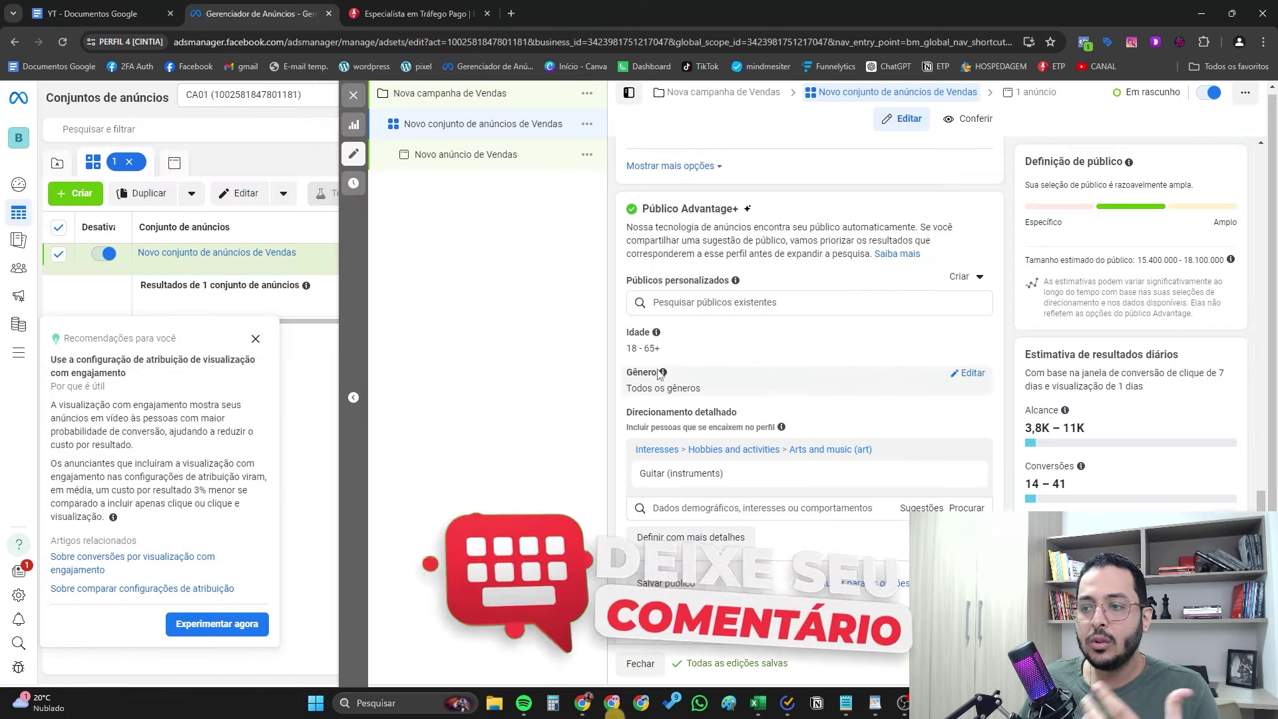
mouse_move(698, 486)
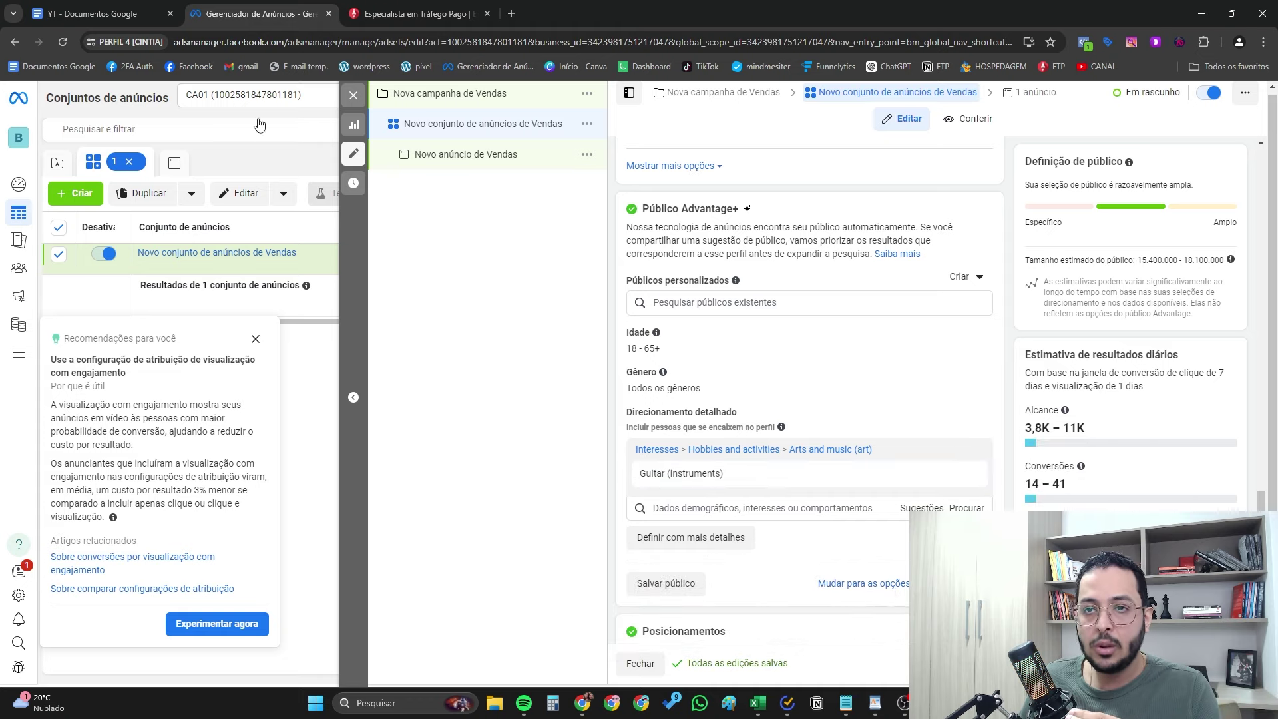
click(124, 13)
drag(201, 483, 137, 481)
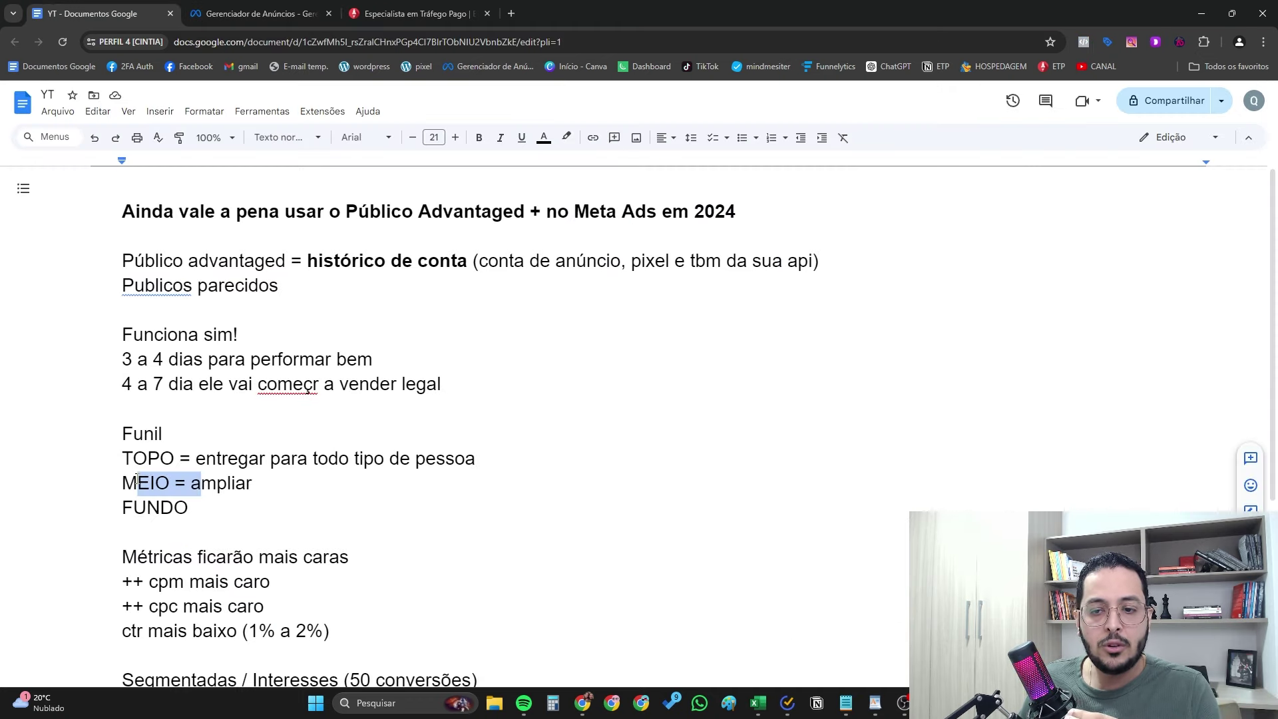
click(256, 14)
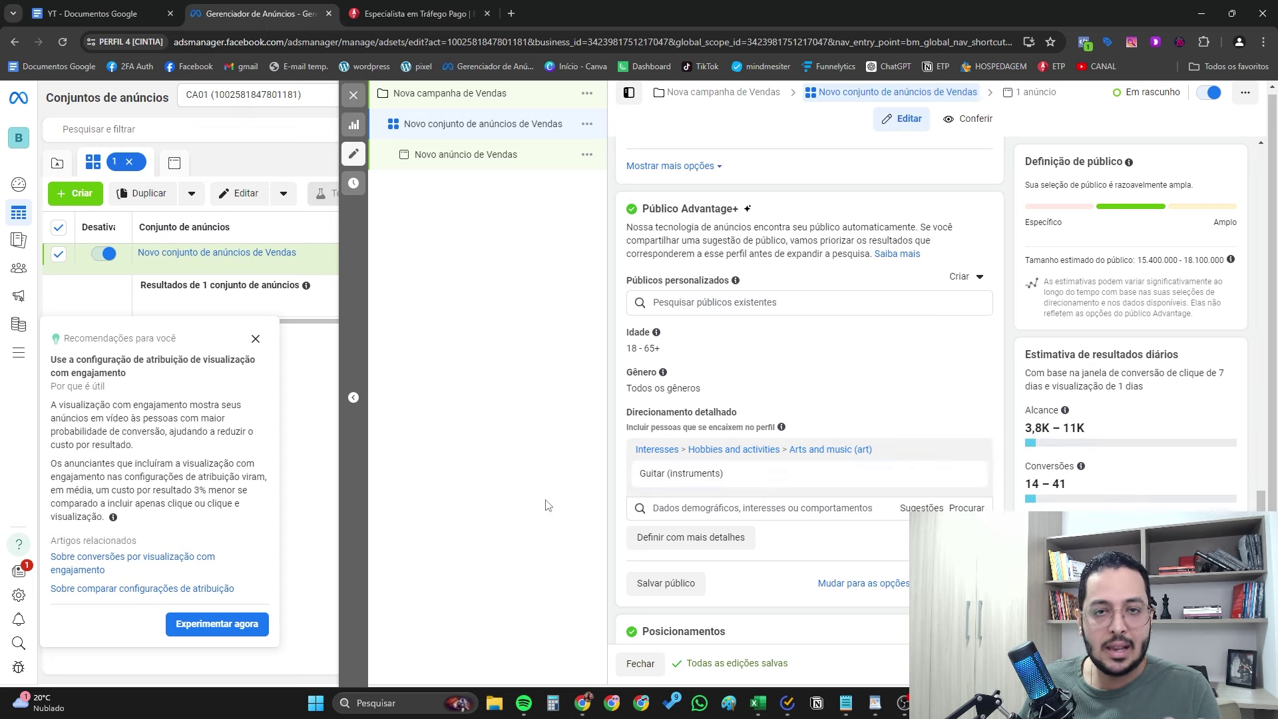
mouse_move(712, 484)
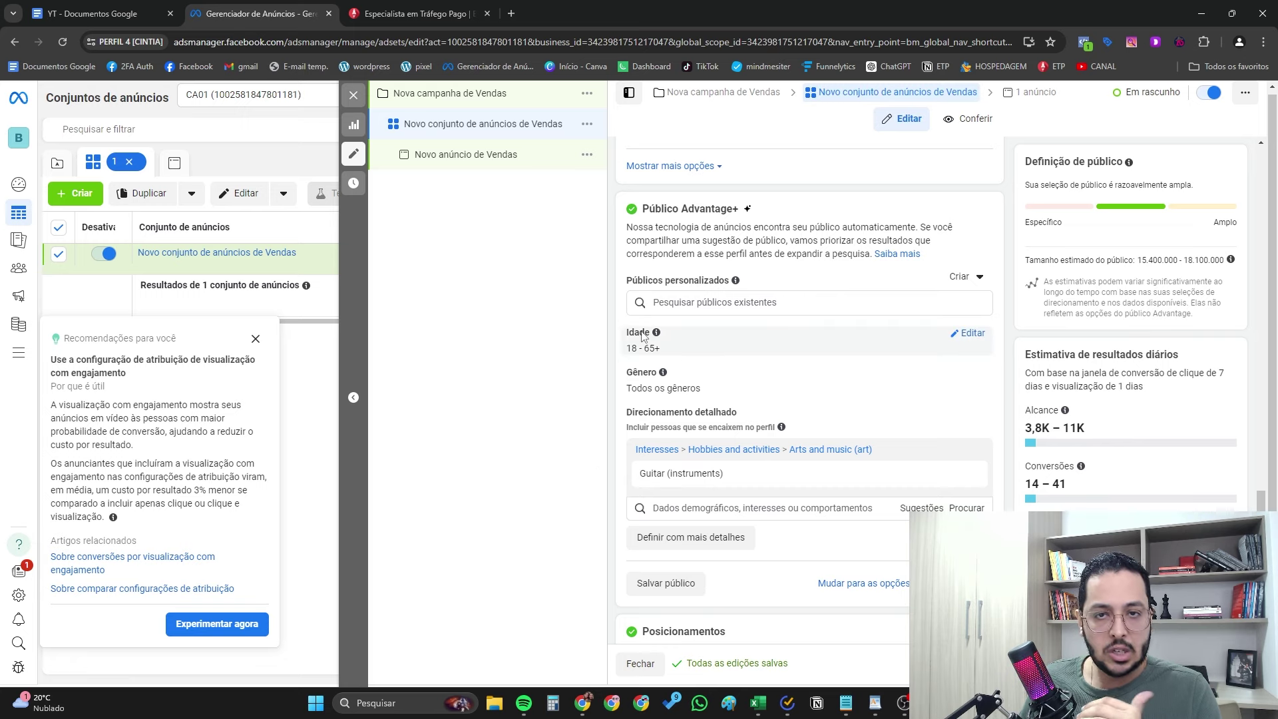
Set the gender suggestion of the Advantage+ audience to "Homens".
click(968, 374)
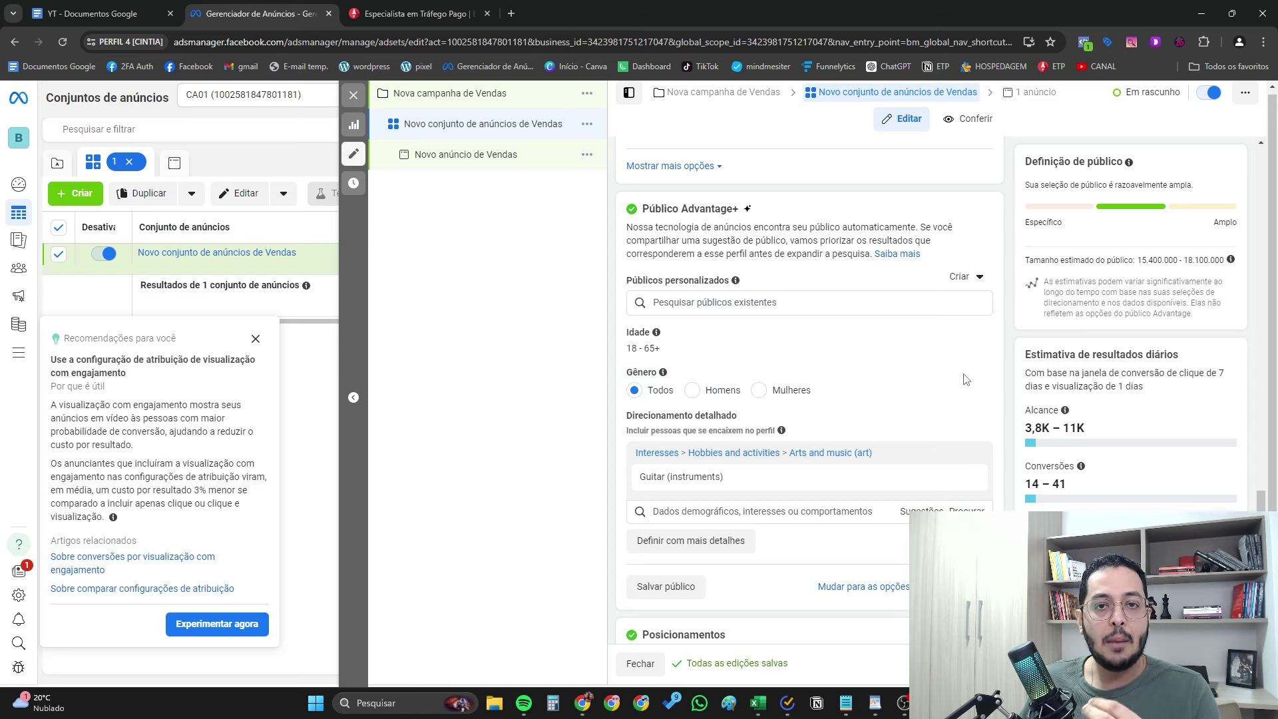
click(693, 390)
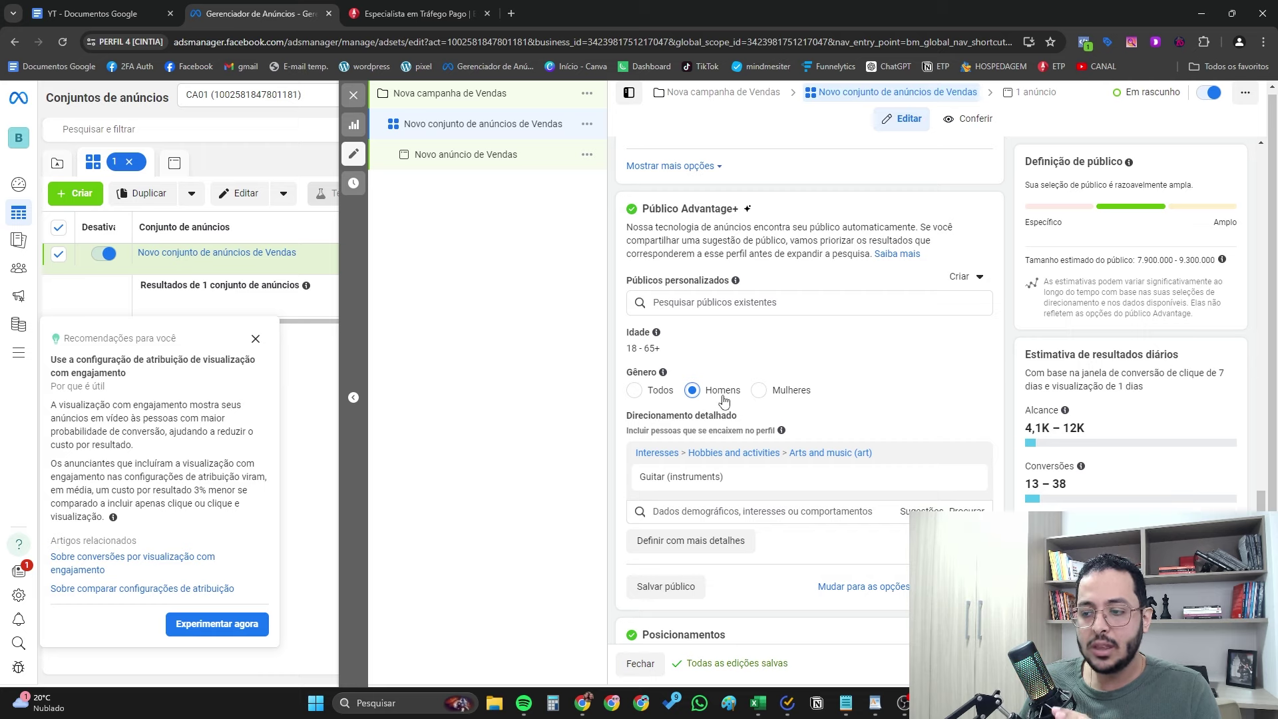
scroll(722, 399, down, 2)
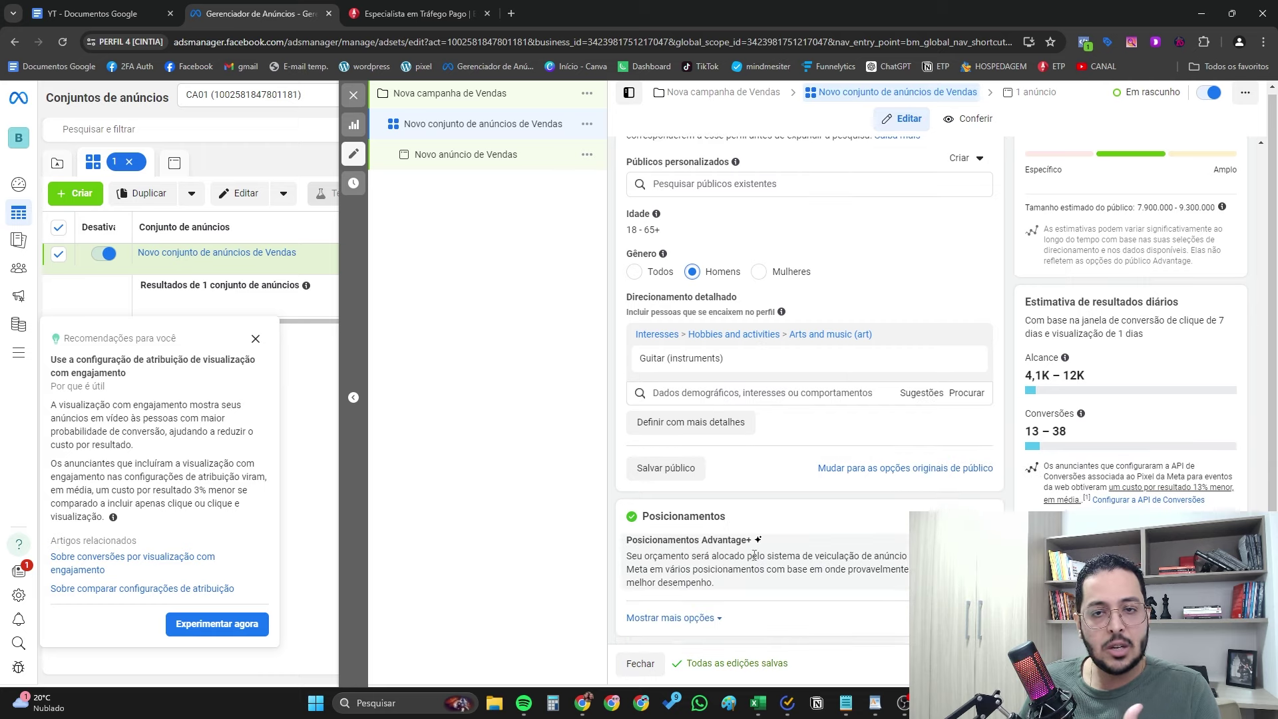
Open the sales ad under the ad set and rename it "anuncio 1".
click(454, 163)
triple_click(699, 193)
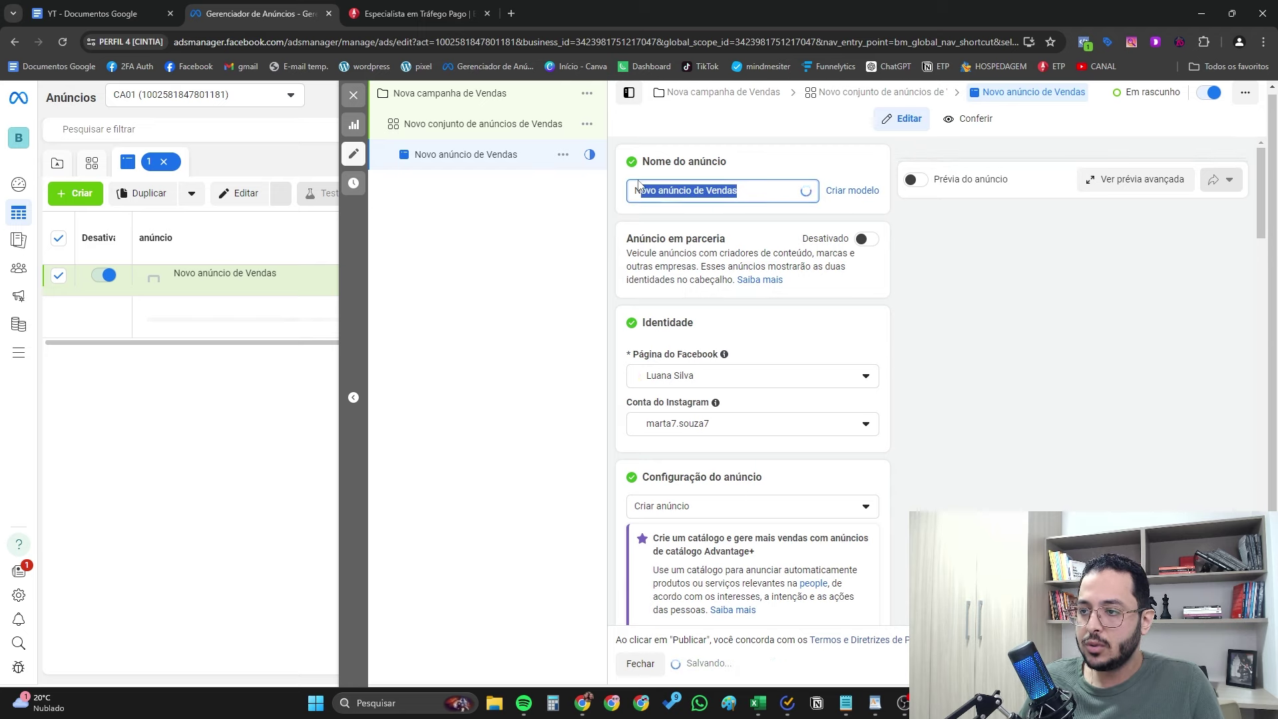
text(anuncio 1)
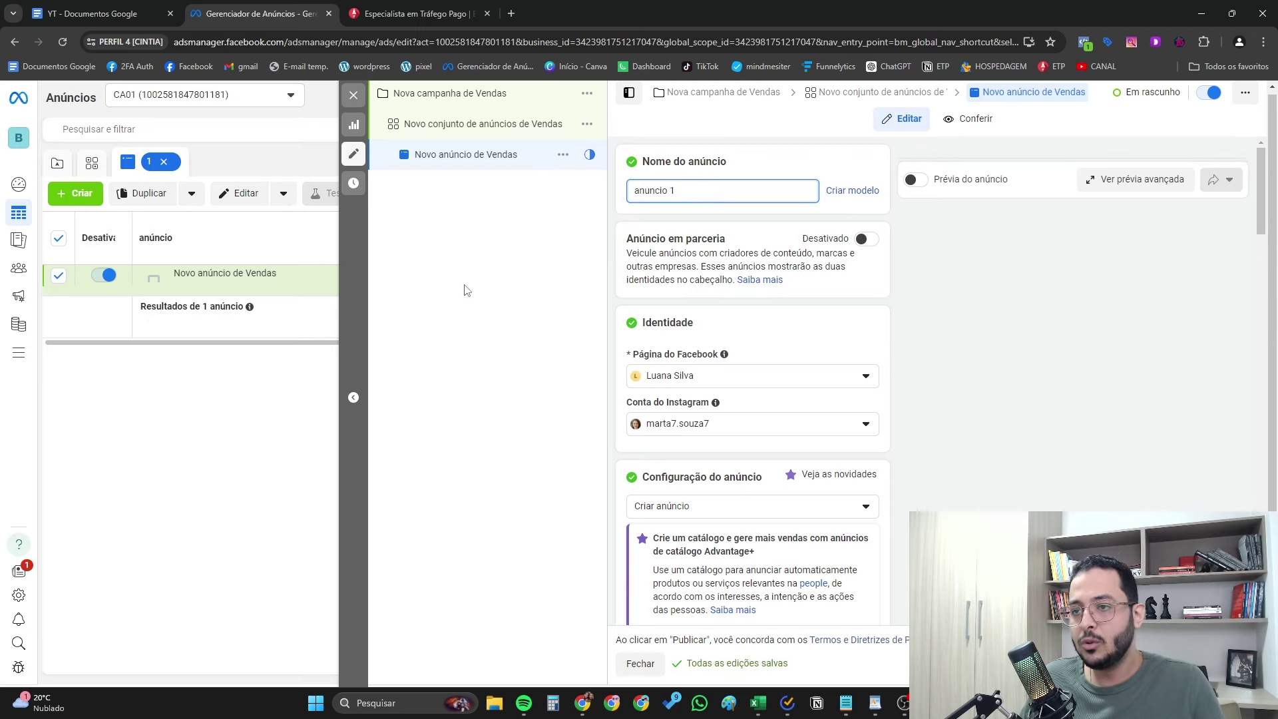
click(458, 287)
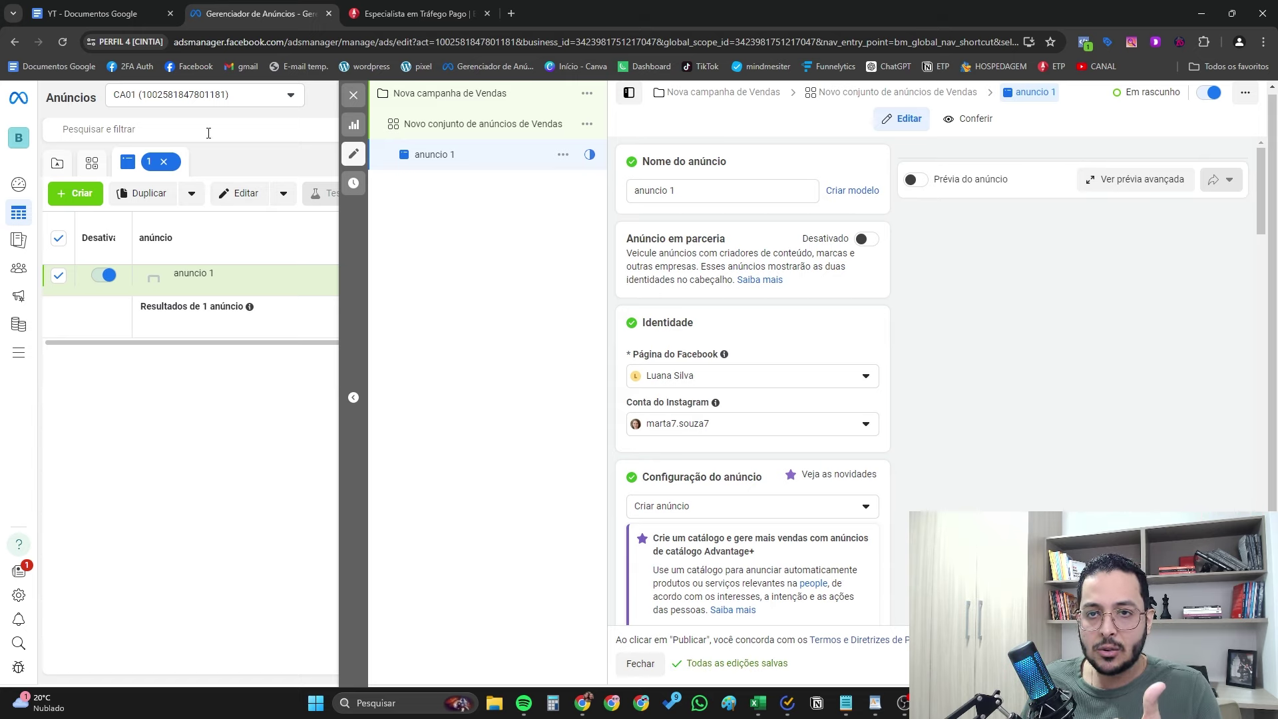
In the Google Docs notes, add the structure "1-1-1" followed by the lines "1 campanha", "1 cnjto" and "1 anúncio".
click(93, 14)
text(1)
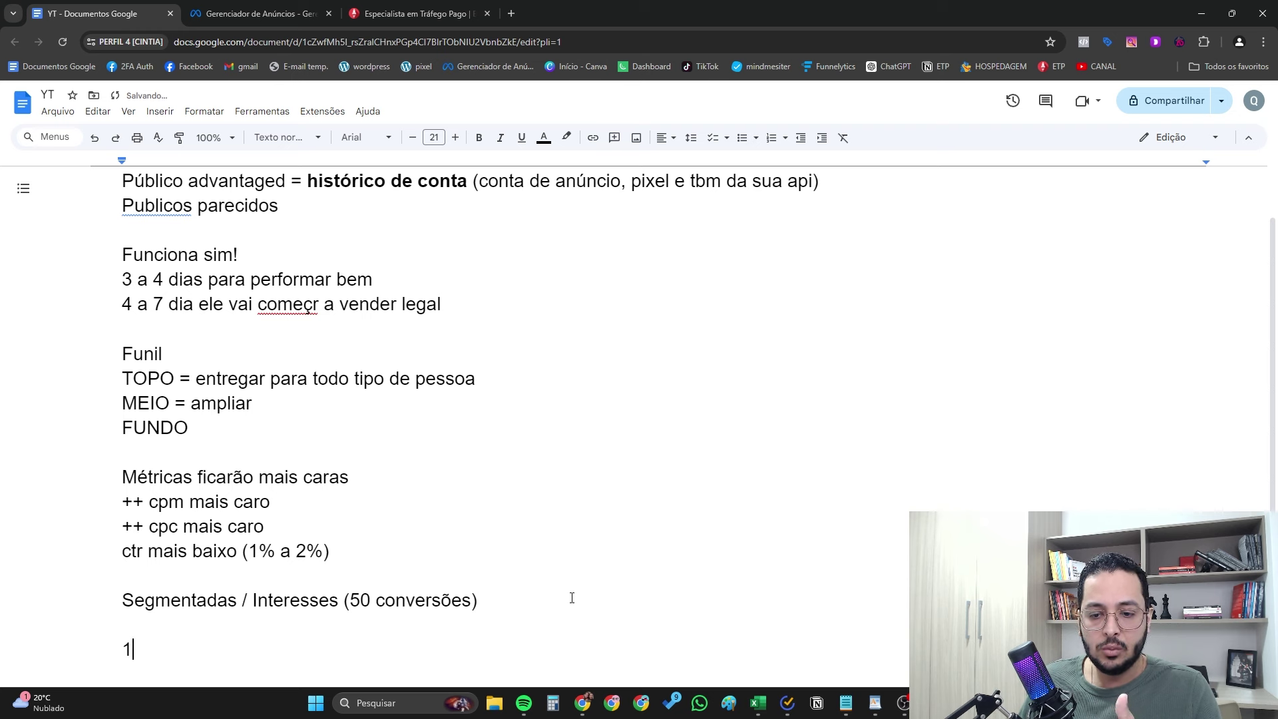
text(-1-1)
key(Return)
text(1 )
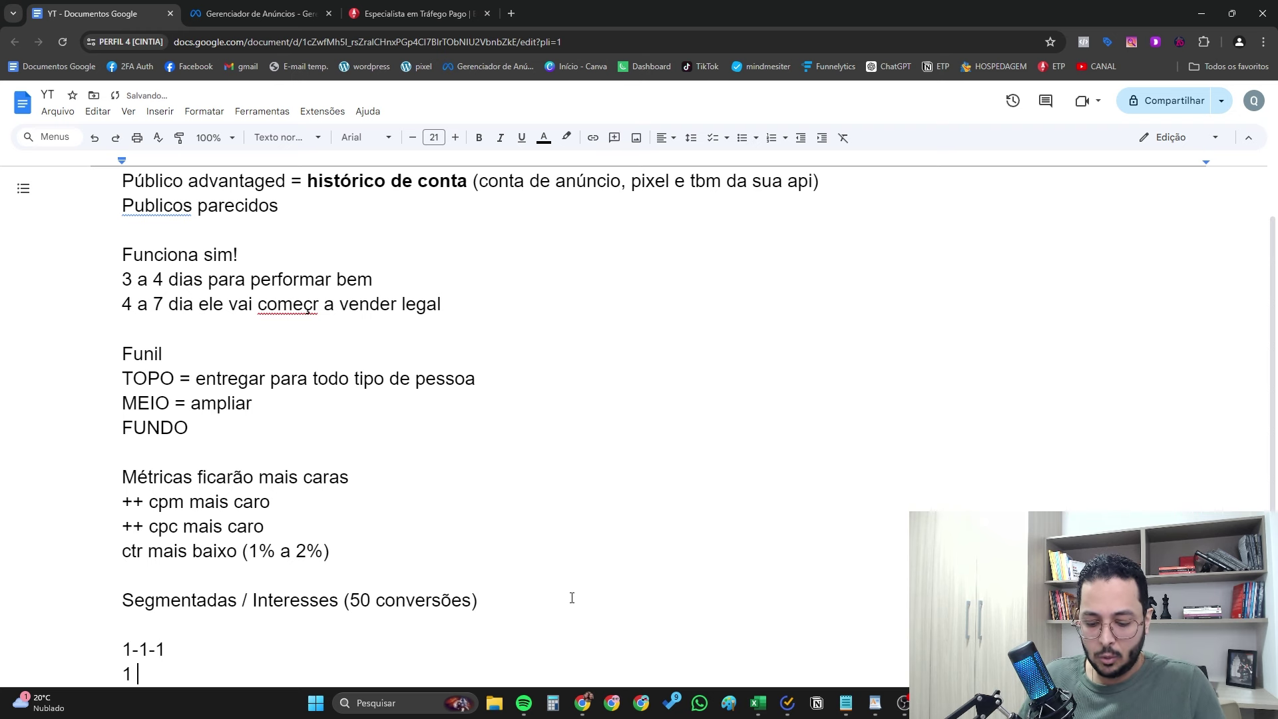
text(campanha)
key(Return)
text(1 )
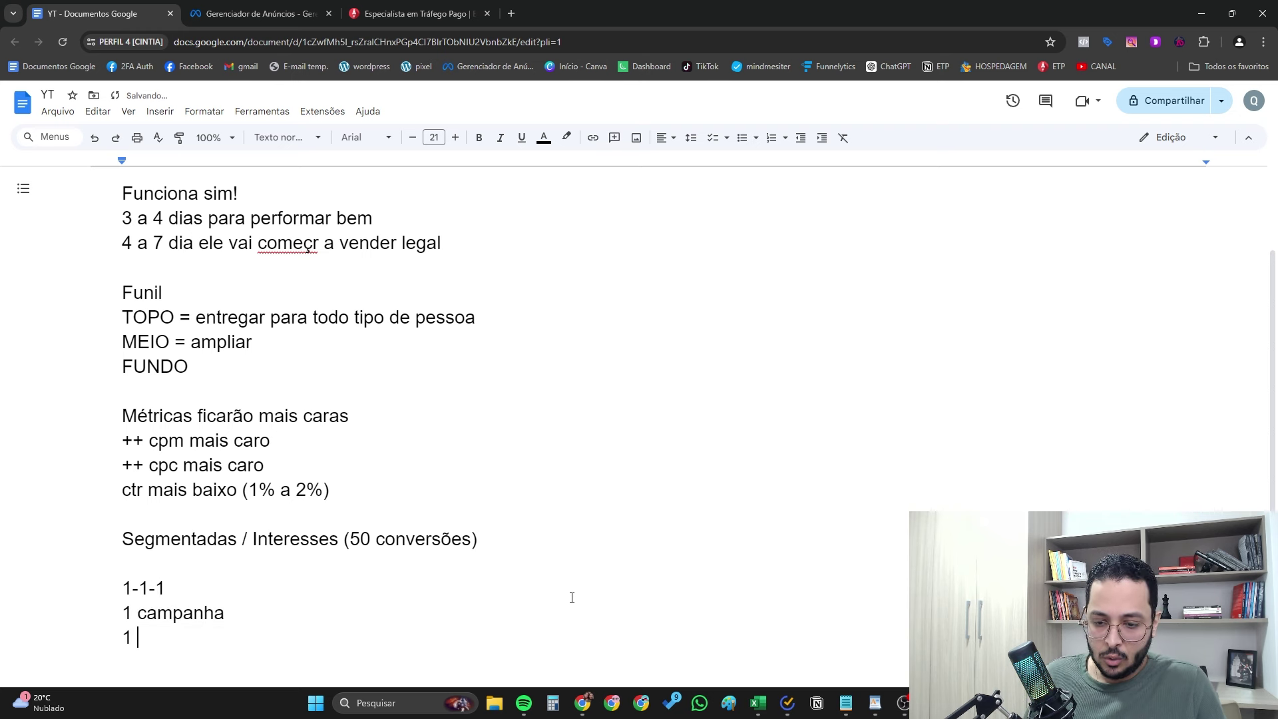
text(cnjto)
key(Return)
text(1 anúncio)
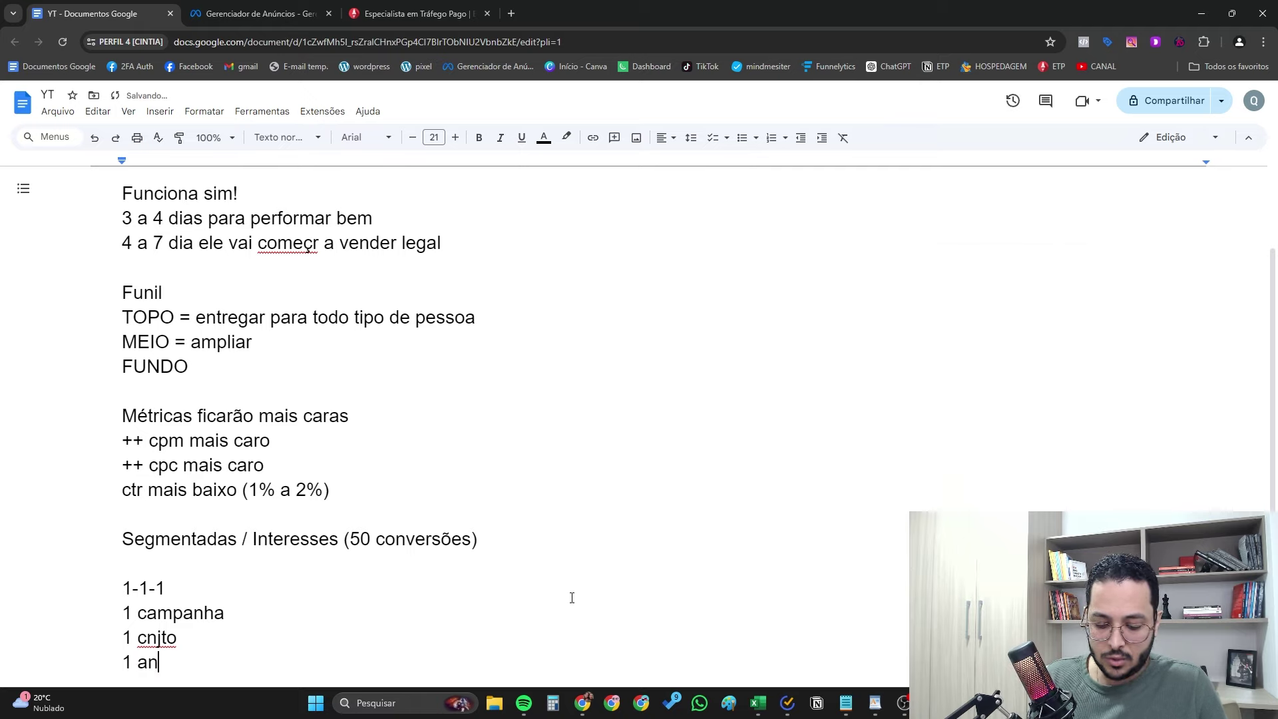
Return to Ads Manager and rename the sales ad set "publico advantaged".
click(234, 6)
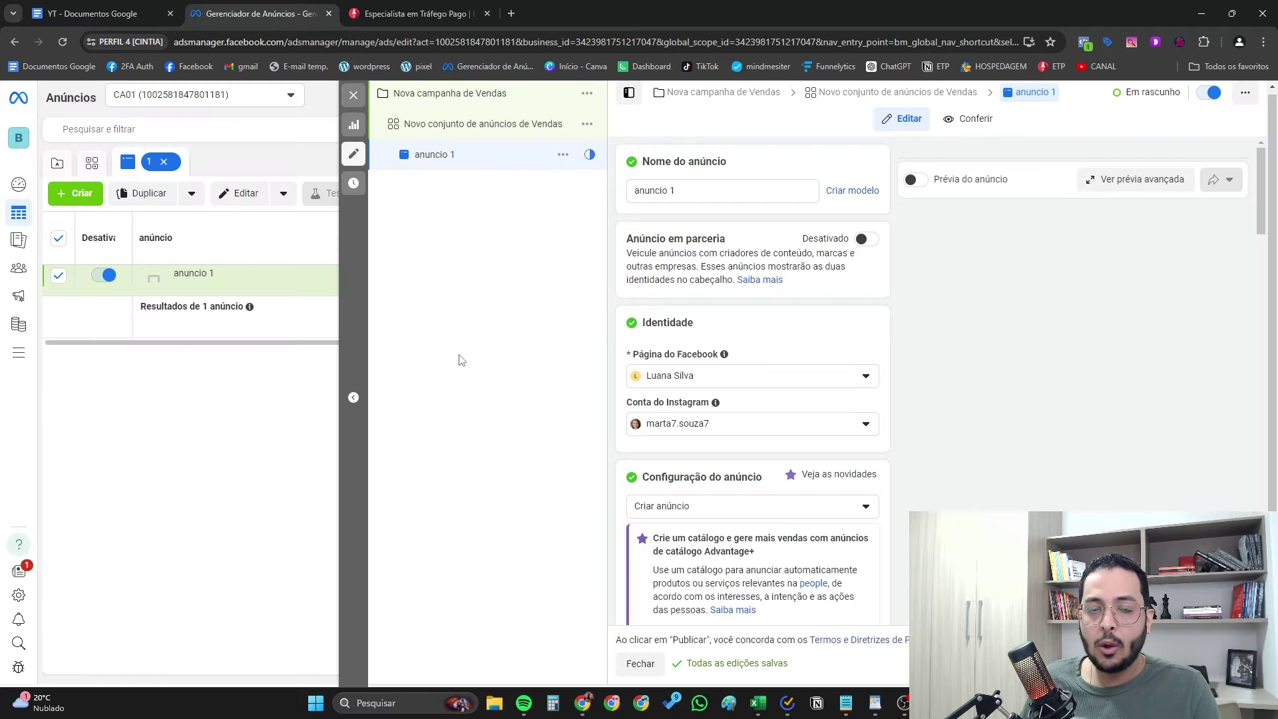
click(452, 132)
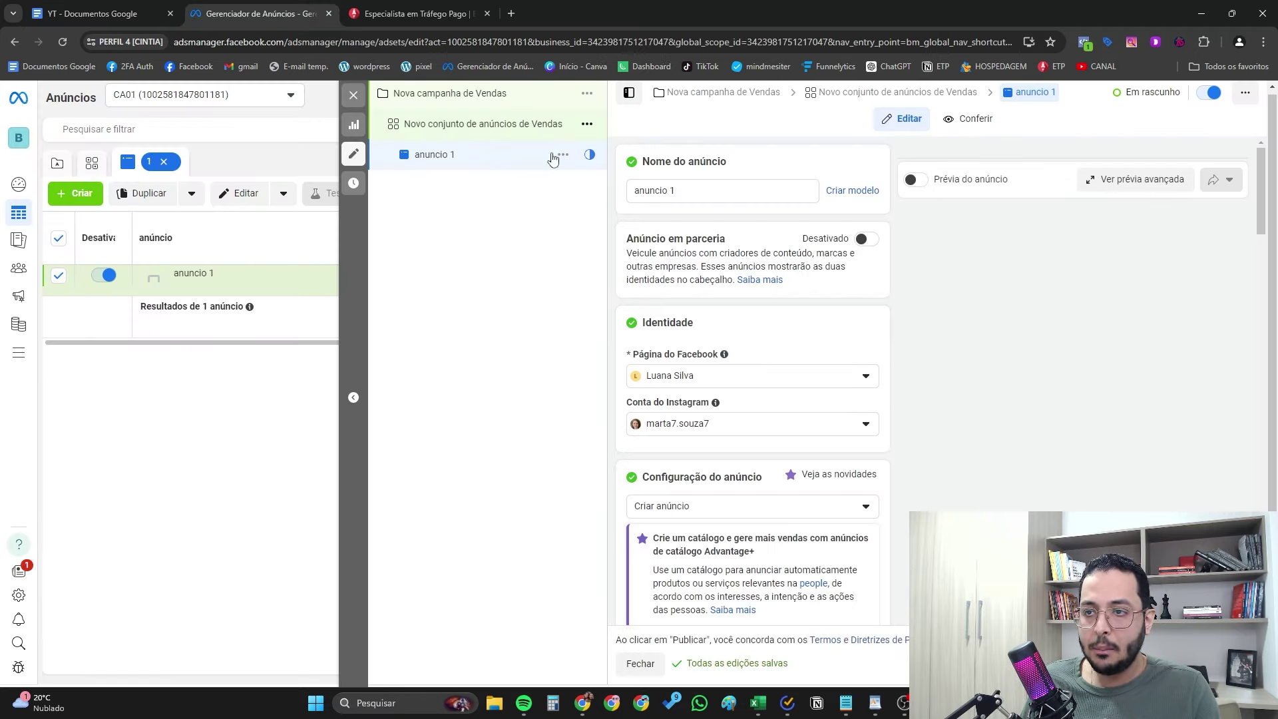
triple_click(772, 192)
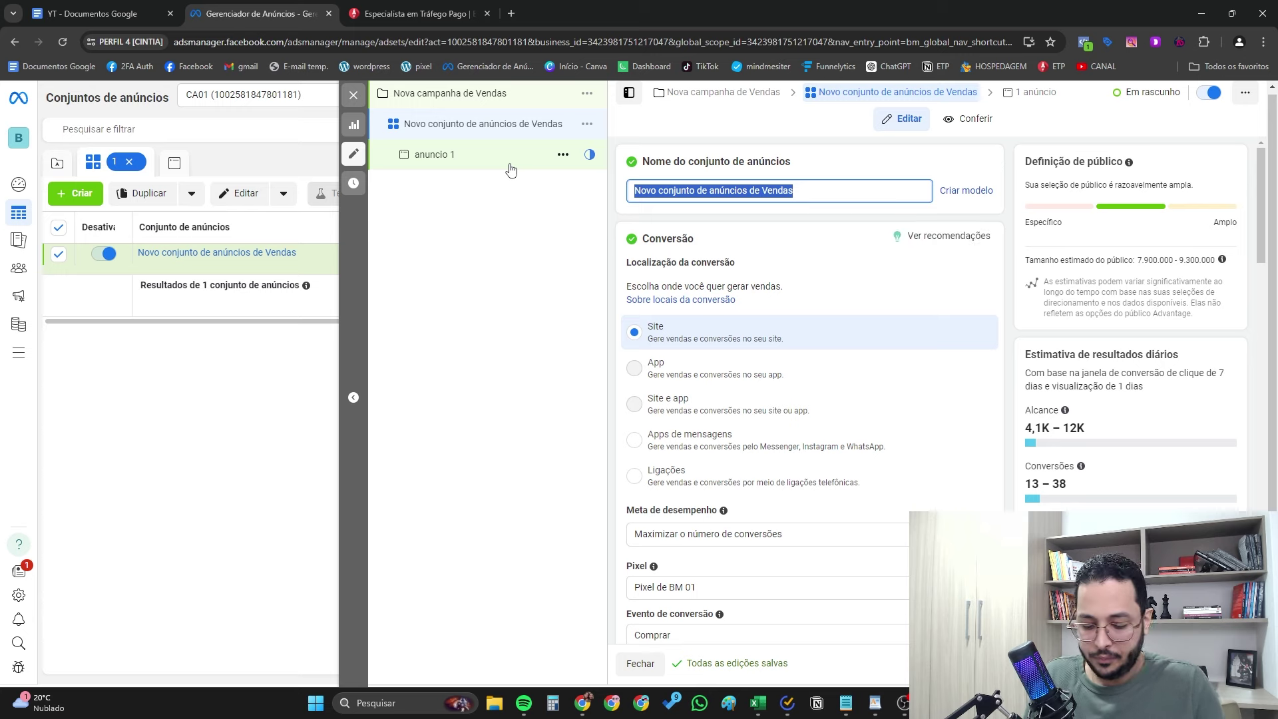
text(publico ad)
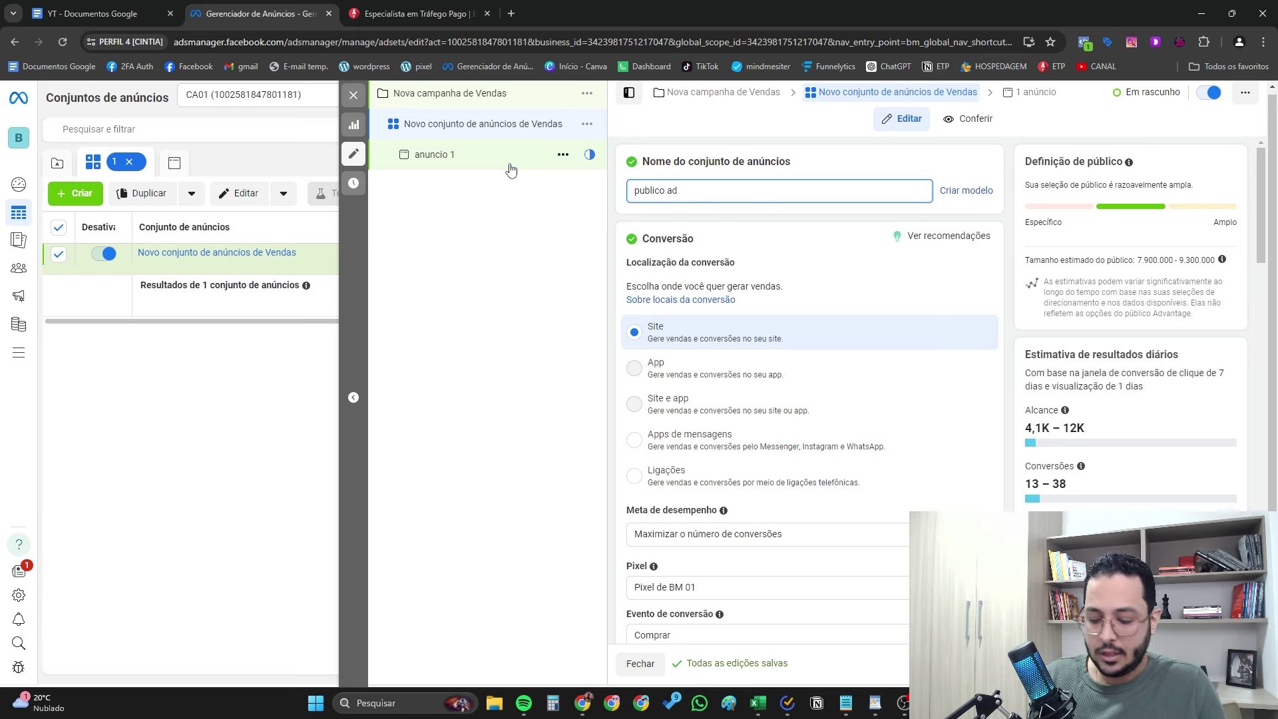
text(vantaged)
click(482, 323)
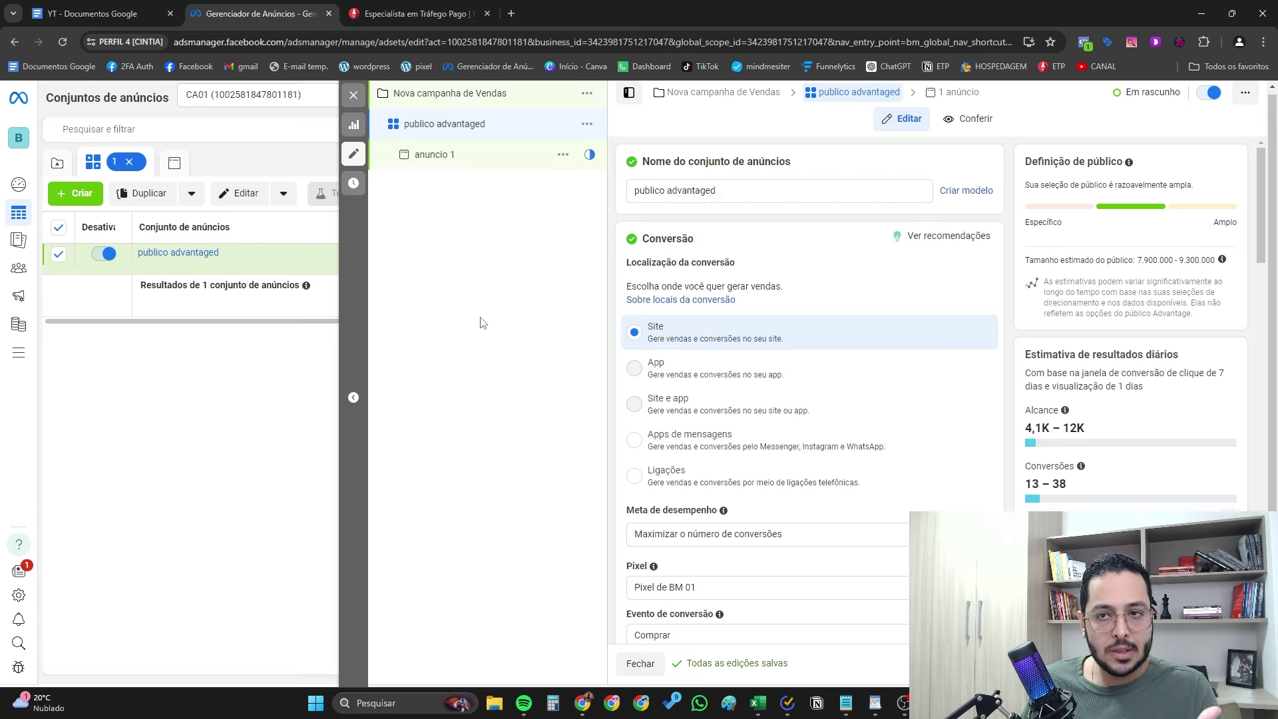
Review the Google Docs notes and highlight "50 conversões" in the segmented interests line.
click(115, 10)
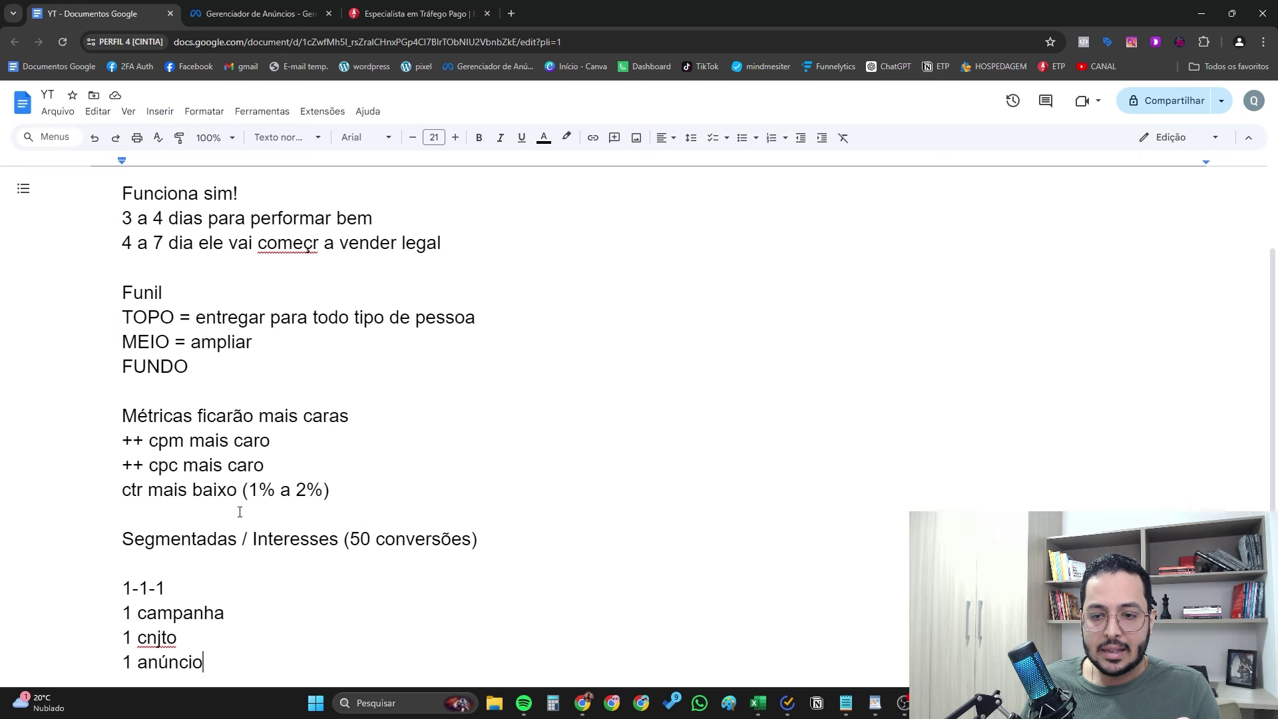
scroll(240, 512, up, 3)
scroll(306, 523, down, 2)
drag(479, 609, 358, 605)
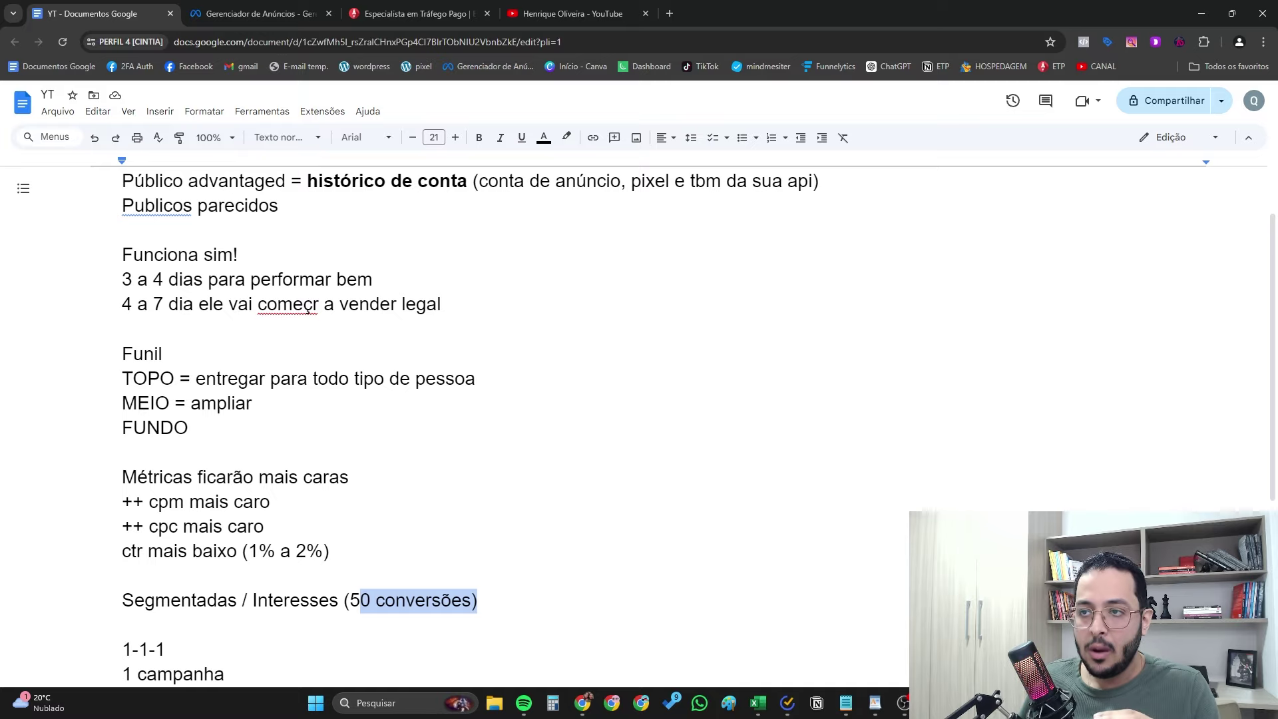
Browse the video list of the open YouTube channel and return to the ad set in Ads Manager.
click(573, 13)
scroll(153, 490, down, 8)
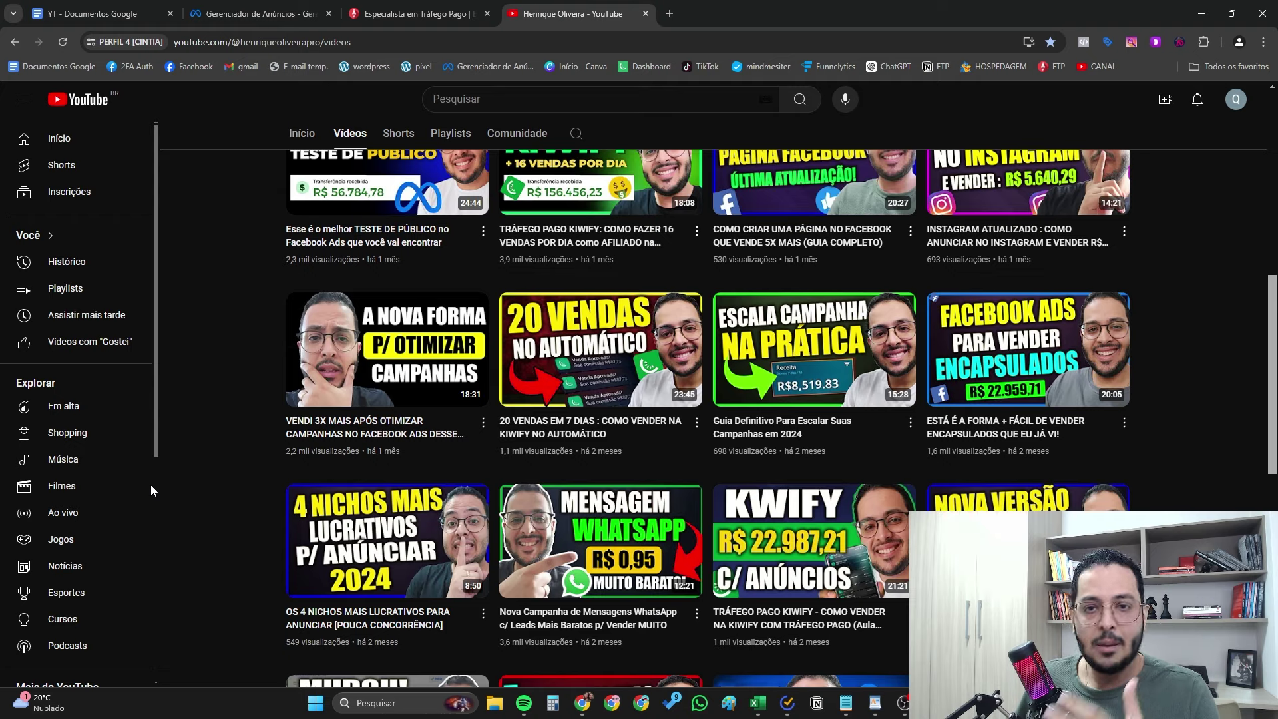
scroll(174, 477, down, 6)
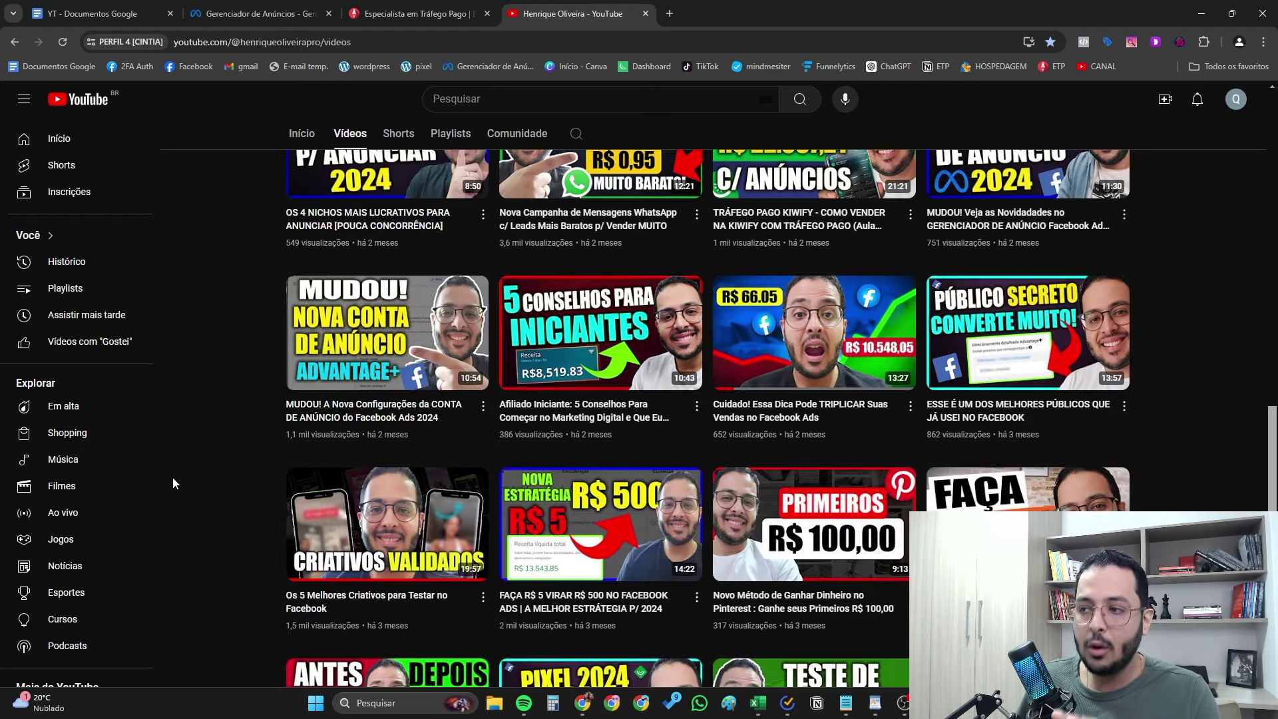
click(297, 23)
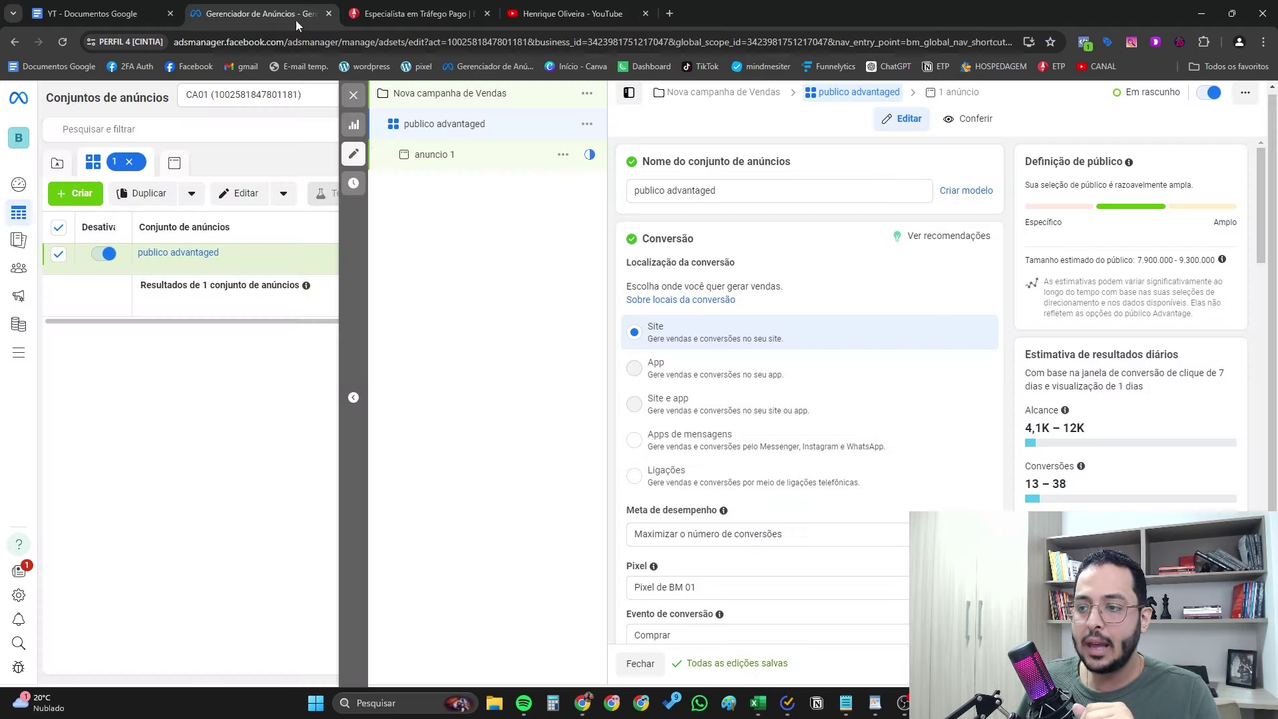
Duplicate the ad set "publico advantaged" within the sales campaign and rename the copy "publico normal".
click(474, 98)
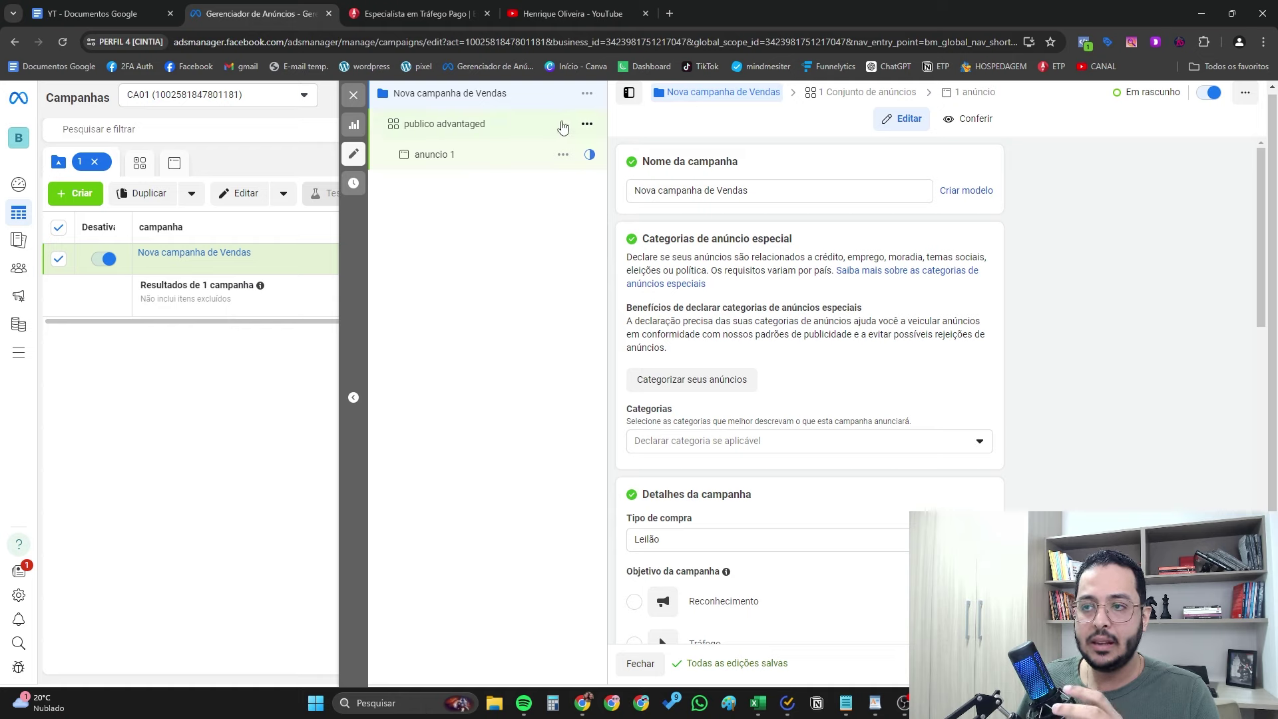
click(587, 127)
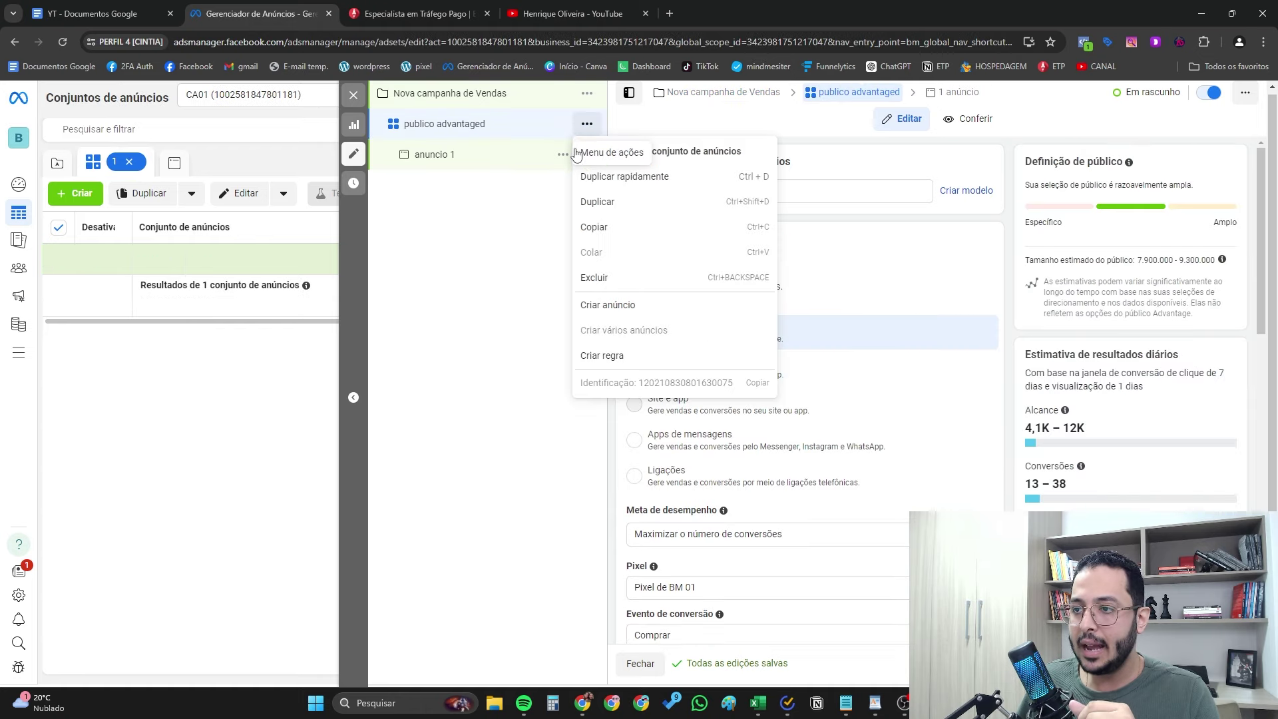
click(623, 189)
drag(753, 191, 666, 193)
text(normal)
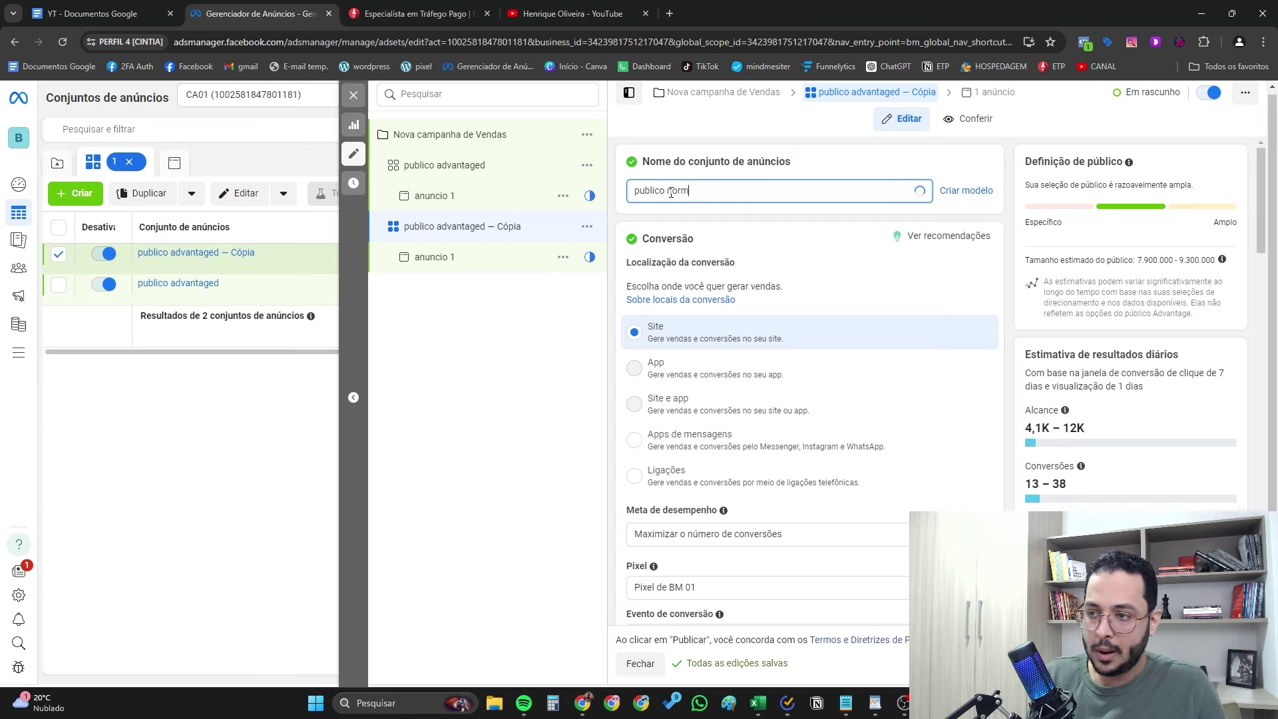
click(532, 386)
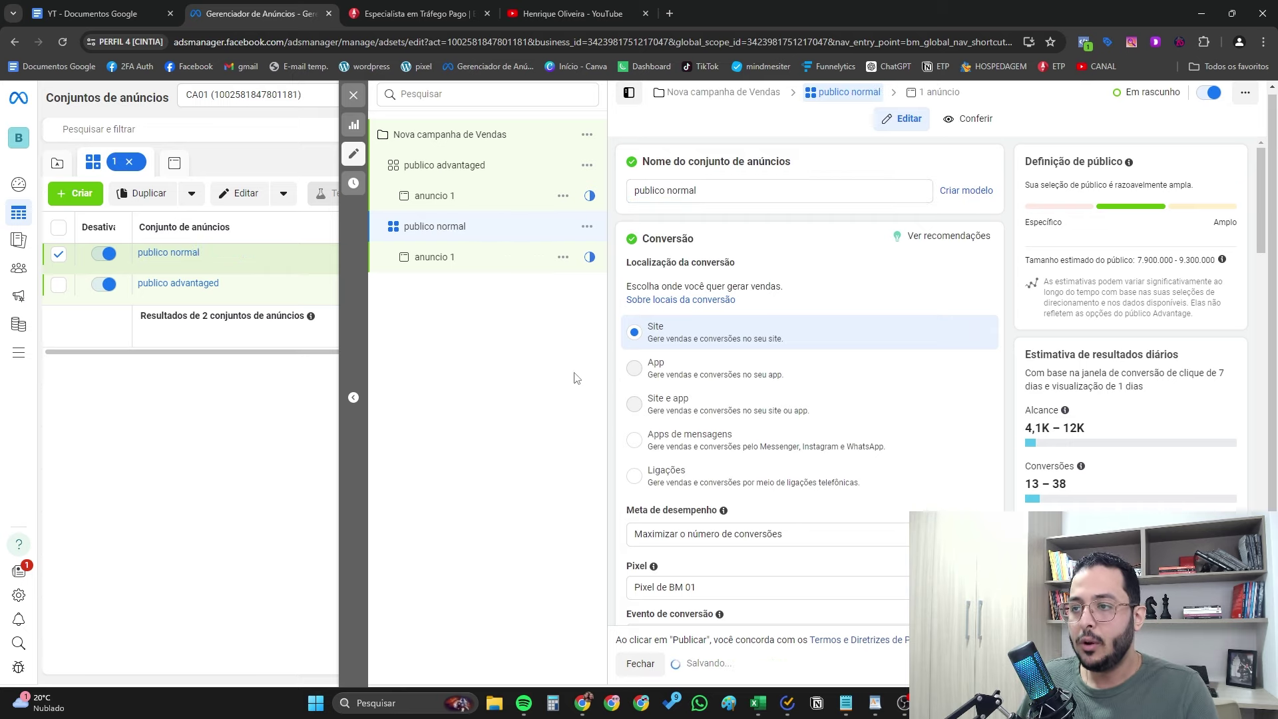
Try to switch the Advantage+ audience of the duplicated ad set to the original audience options.
scroll(748, 328, down, 5)
scroll(757, 329, down, 5)
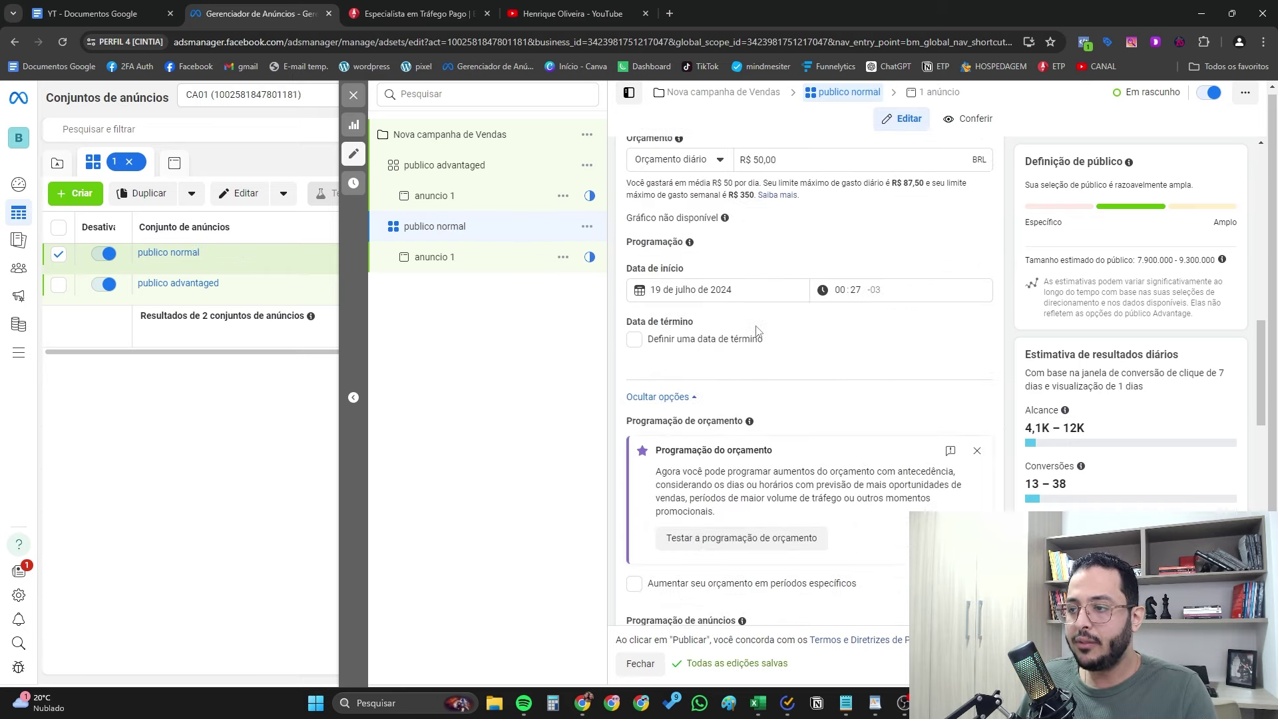
scroll(762, 331, up, 3)
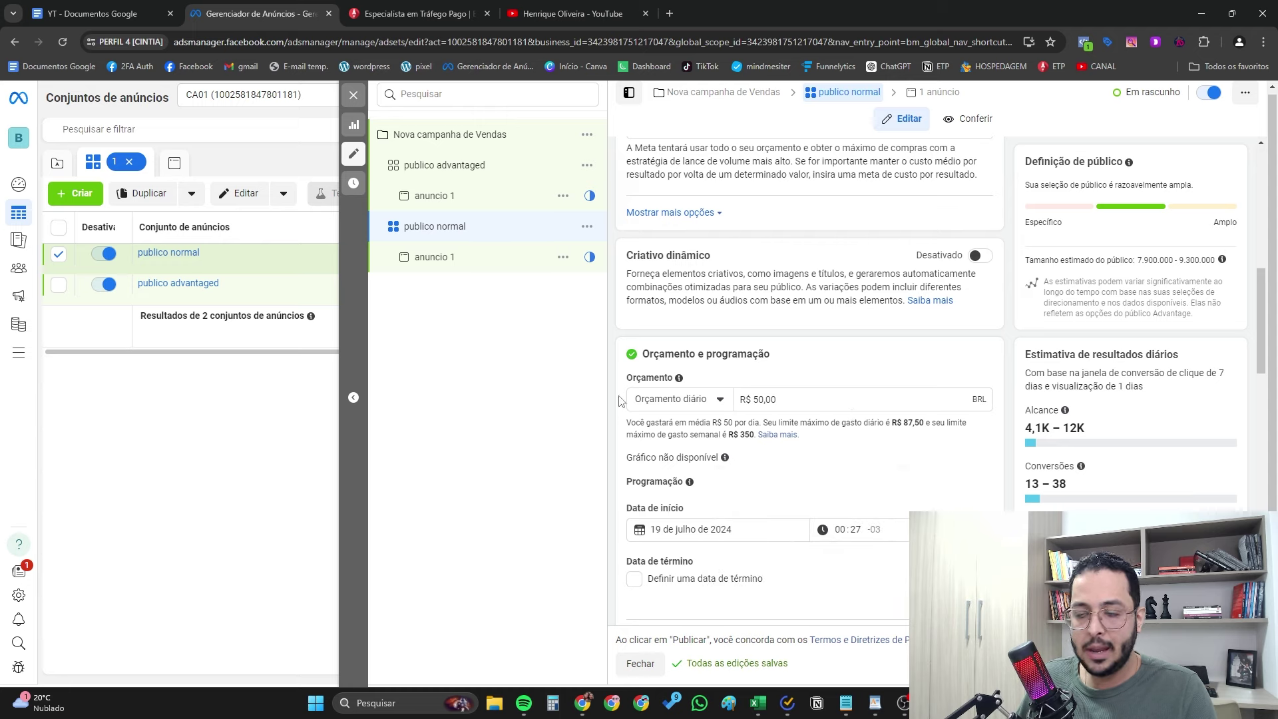
scroll(744, 238, down, 5)
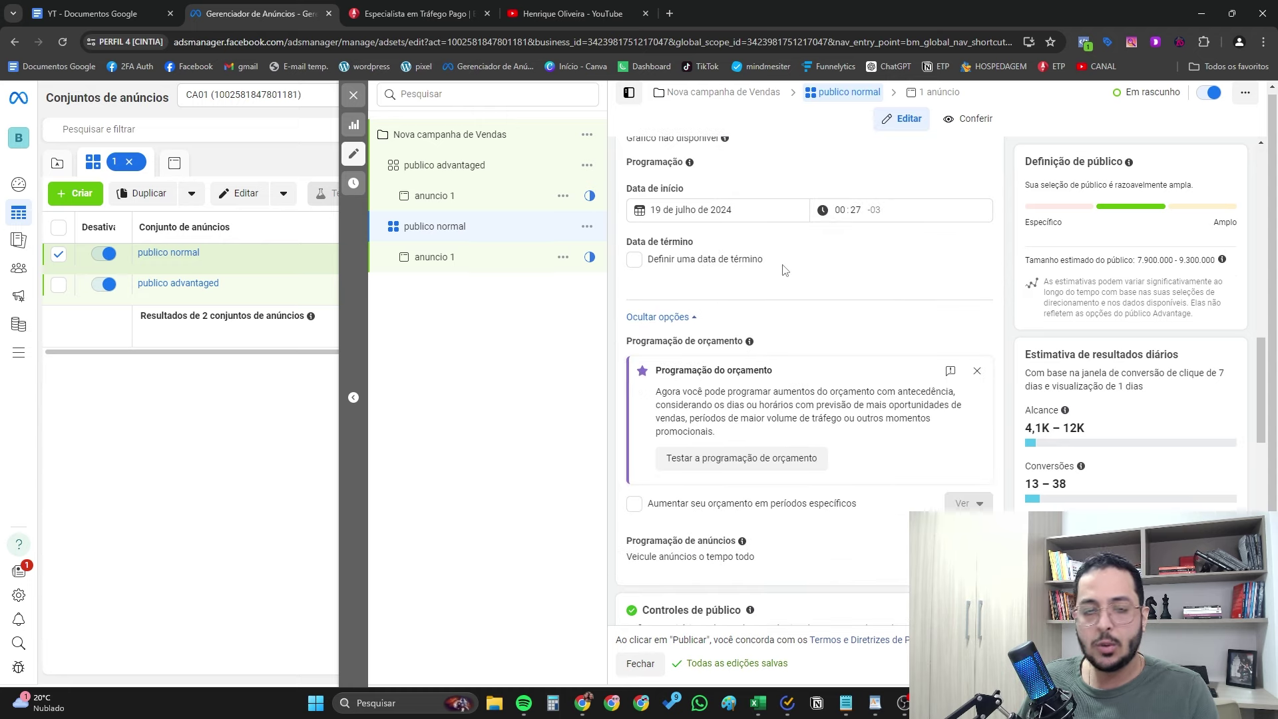
scroll(792, 333, down, 10)
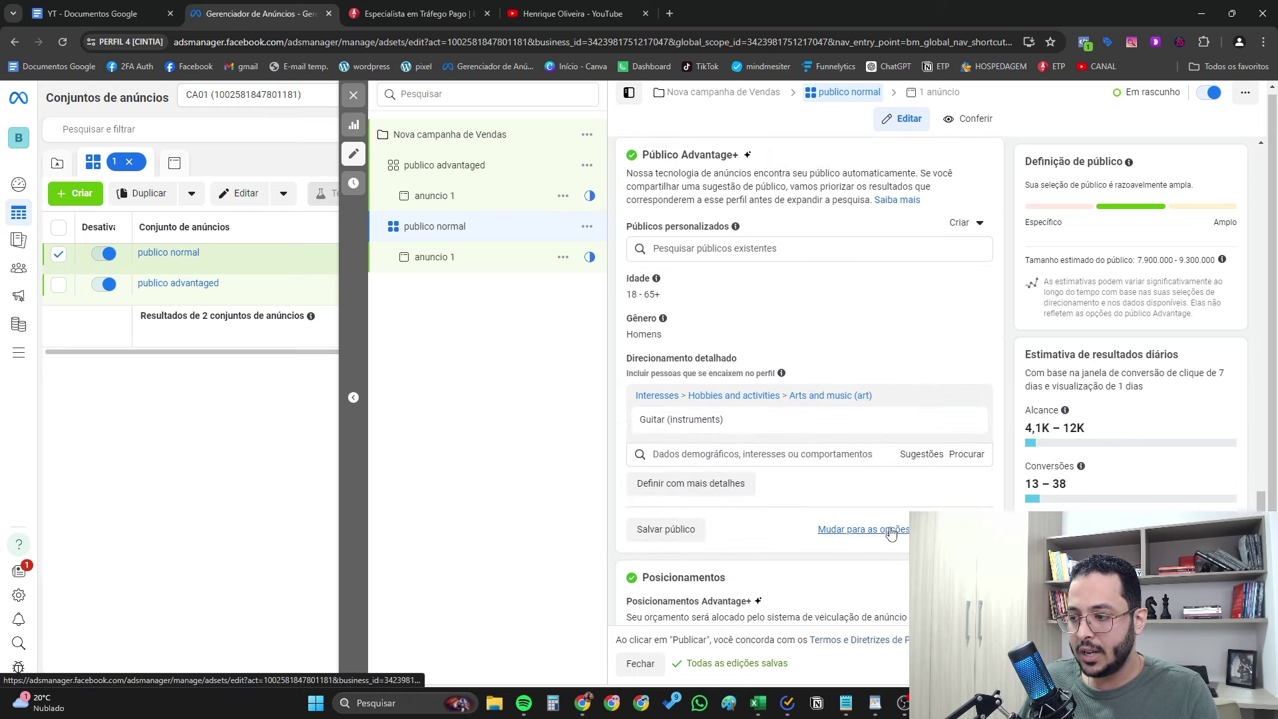
click(829, 533)
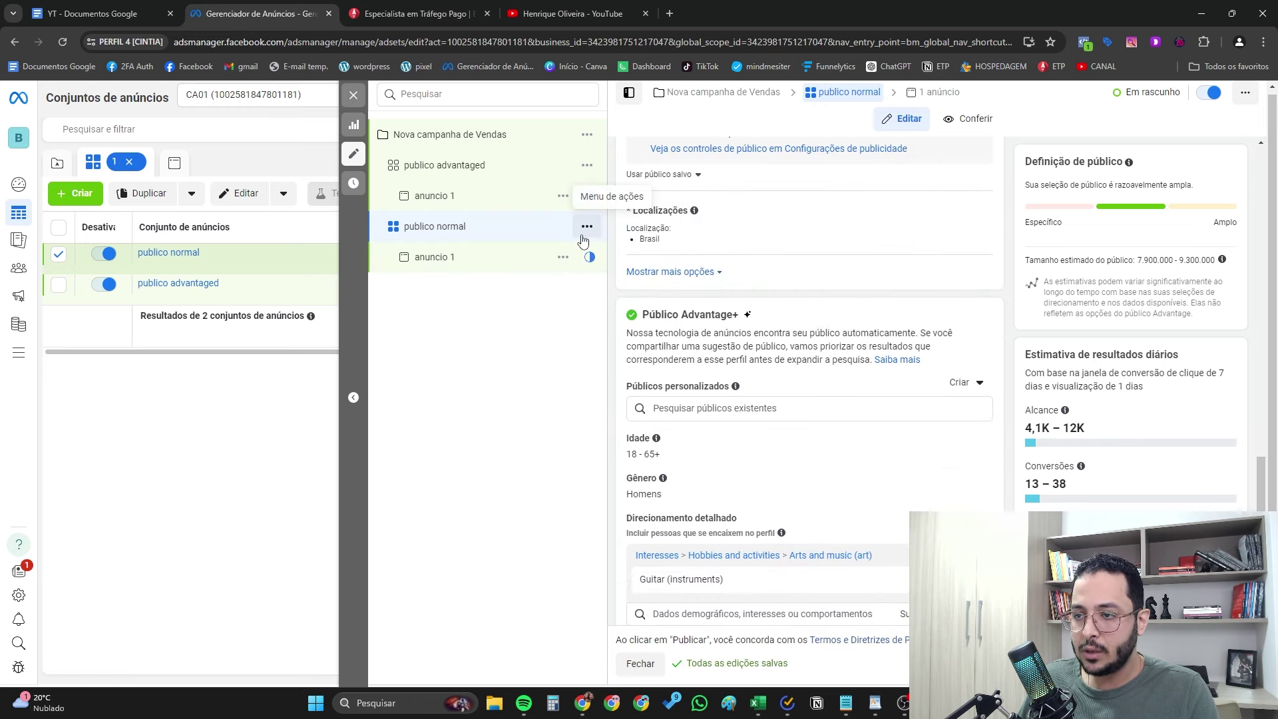
Delete the duplicated ad set "publico normal" from the sales campaign.
click(587, 226)
click(596, 381)
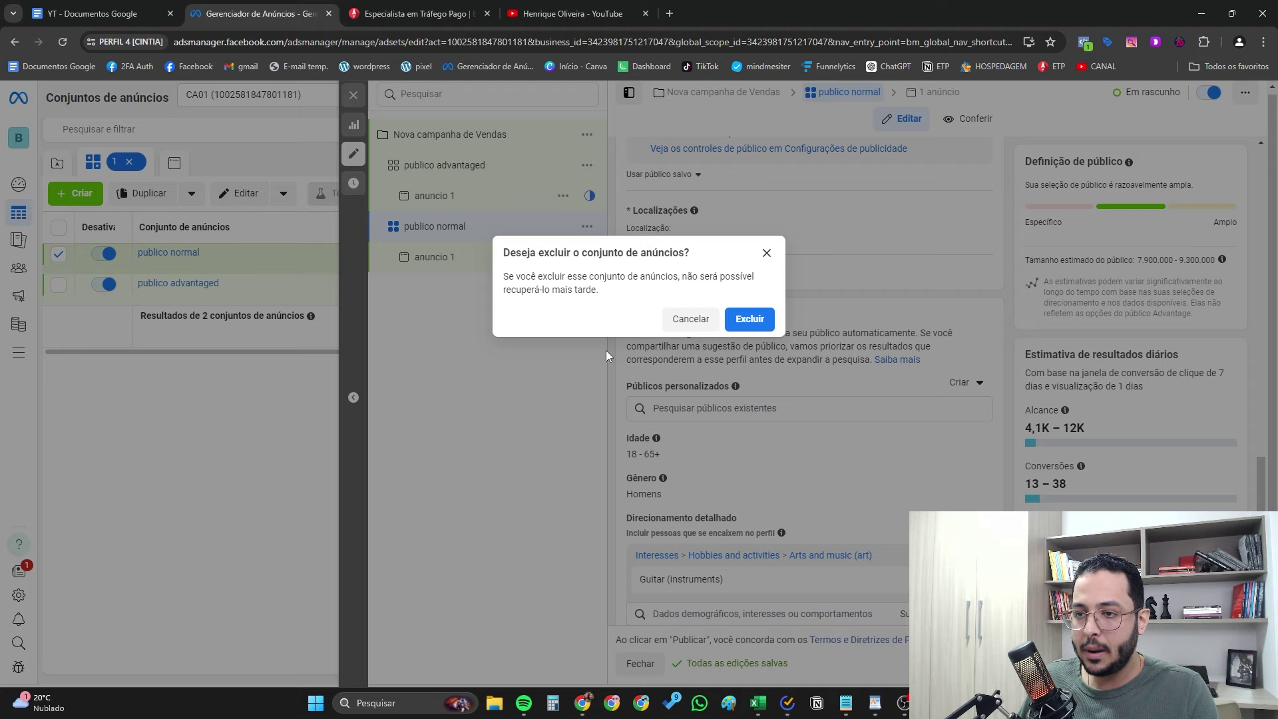
click(749, 319)
Create a second, separate auction campaign with the Vendas objective.
click(75, 193)
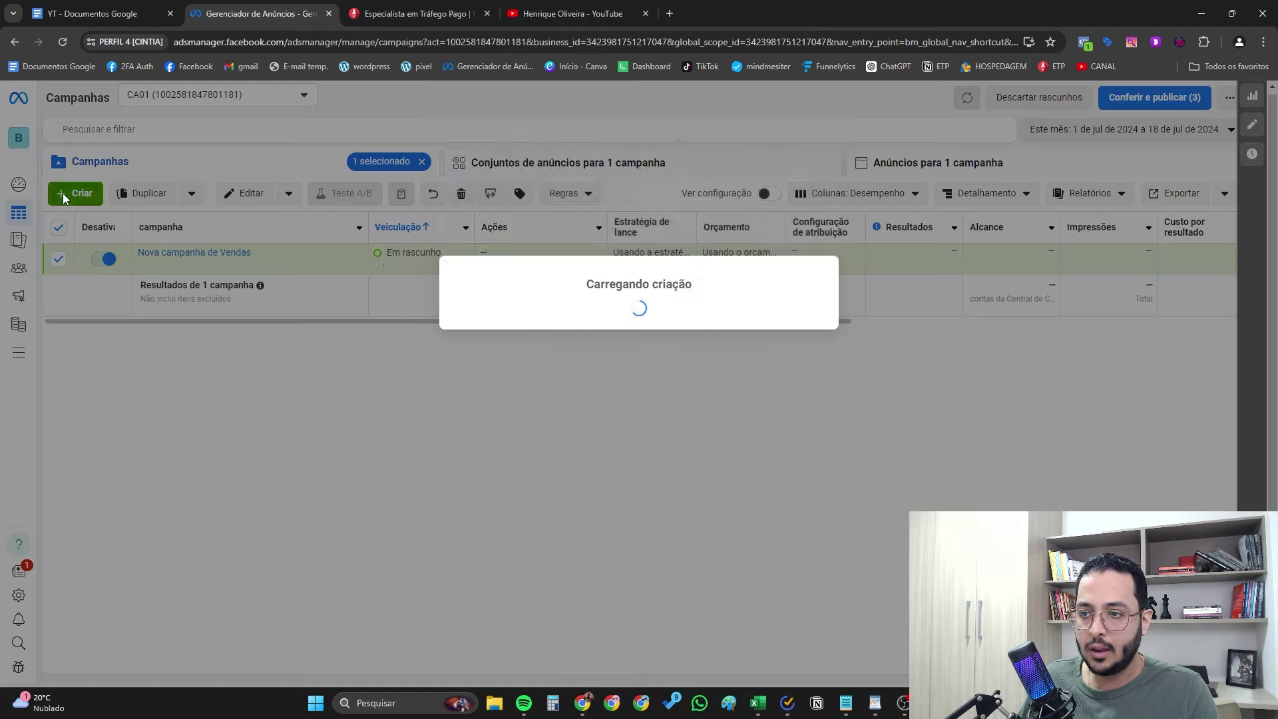
click(522, 450)
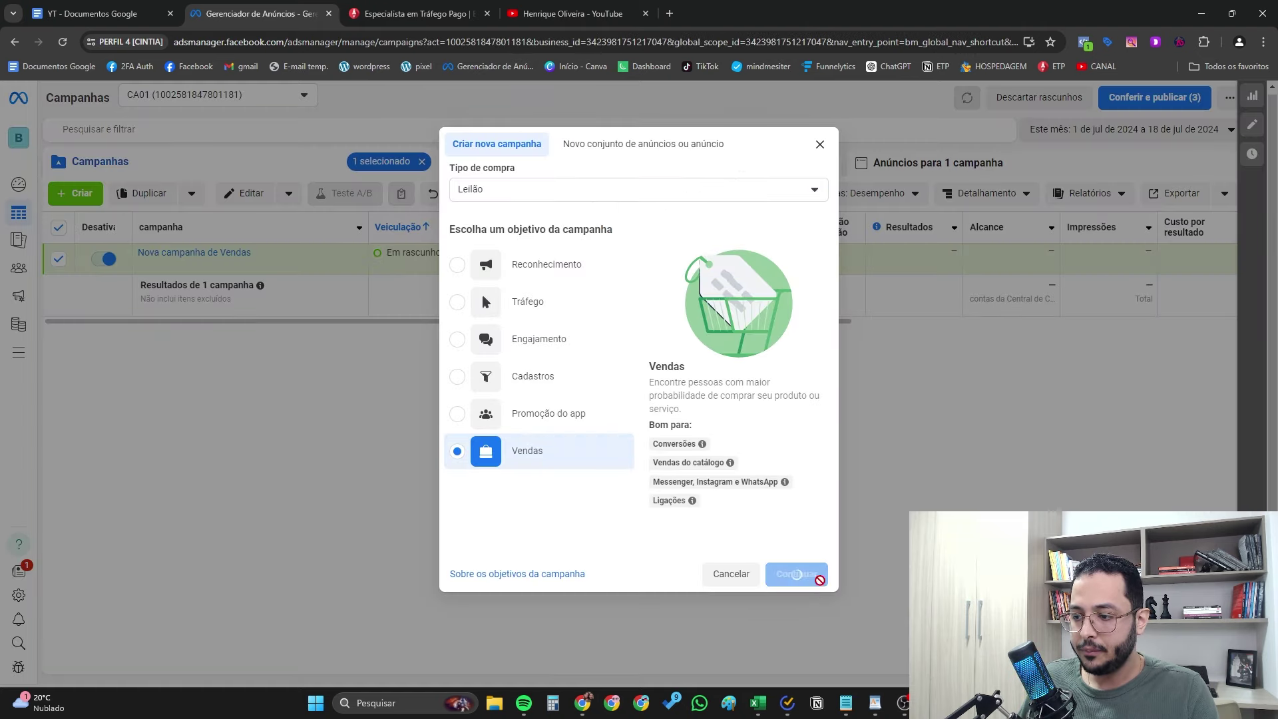
click(814, 574)
click(664, 454)
click(796, 510)
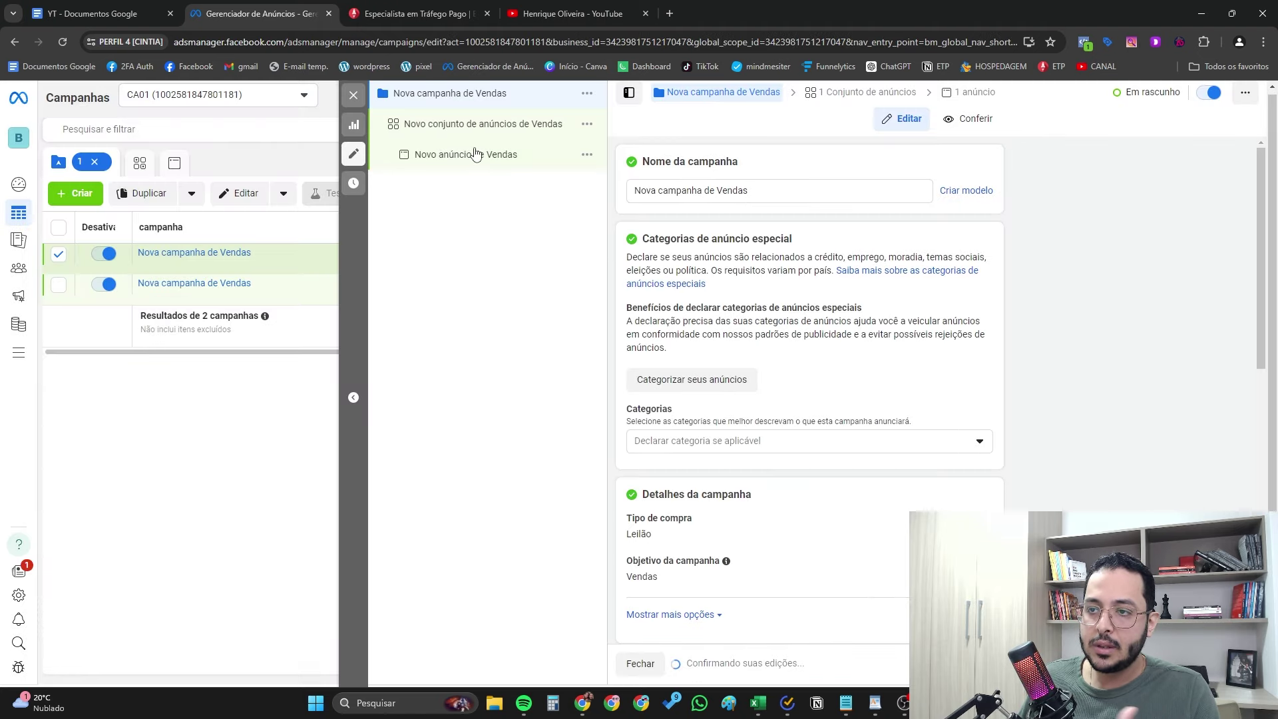
Rename the new campaign's ad set "publico normal".
click(467, 125)
triple_click(779, 189)
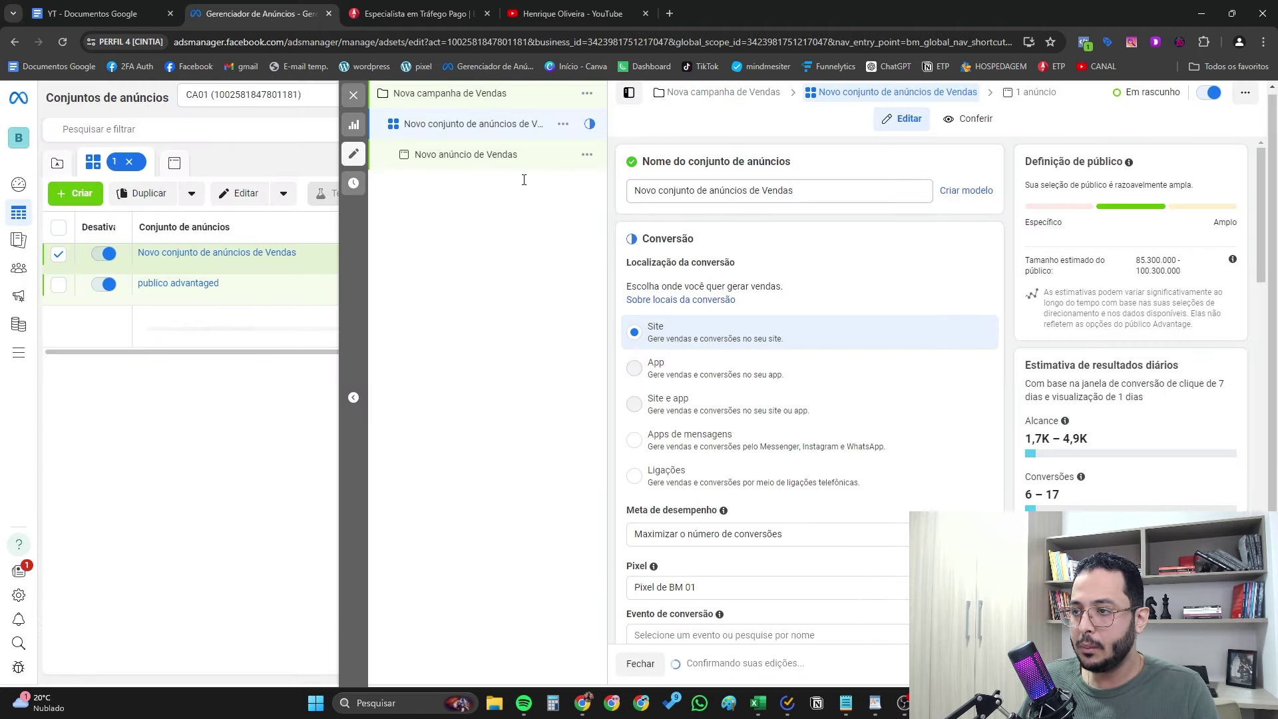
text(public)
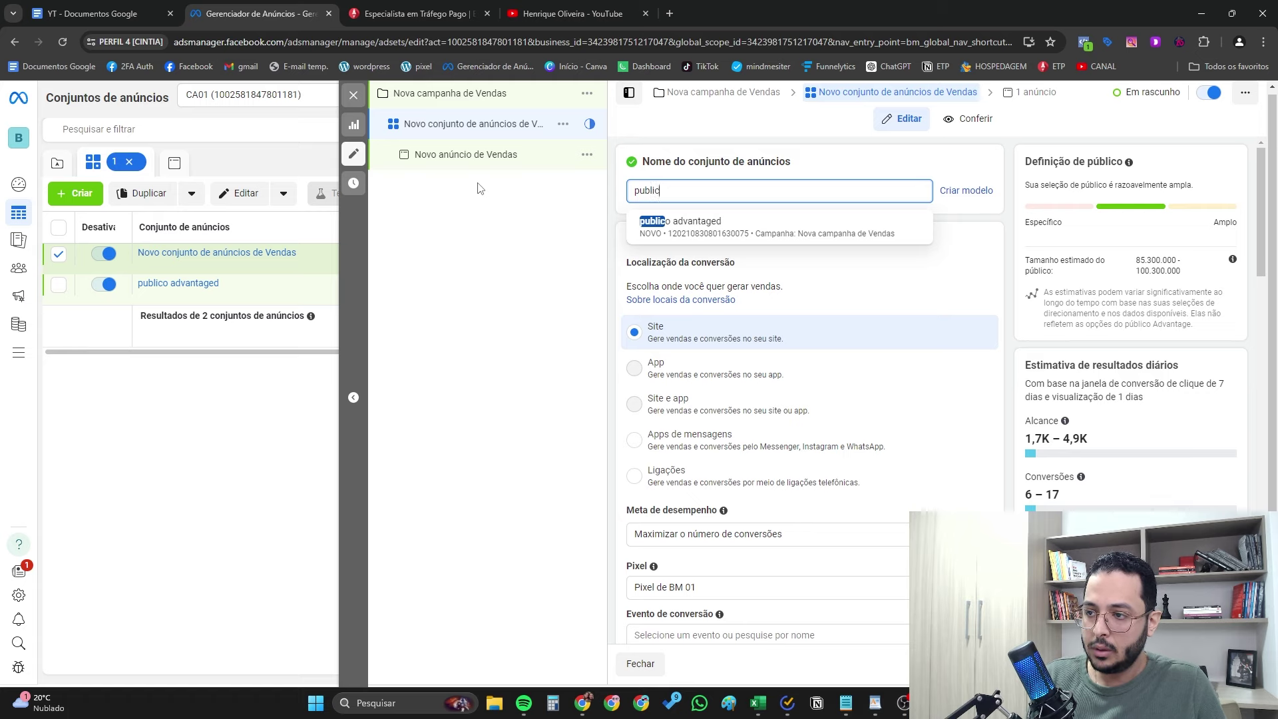
text(o normal)
Switch the ad set "publico normal" from the Advantage+ audience to the original audience options.
scroll(705, 243, down, 5)
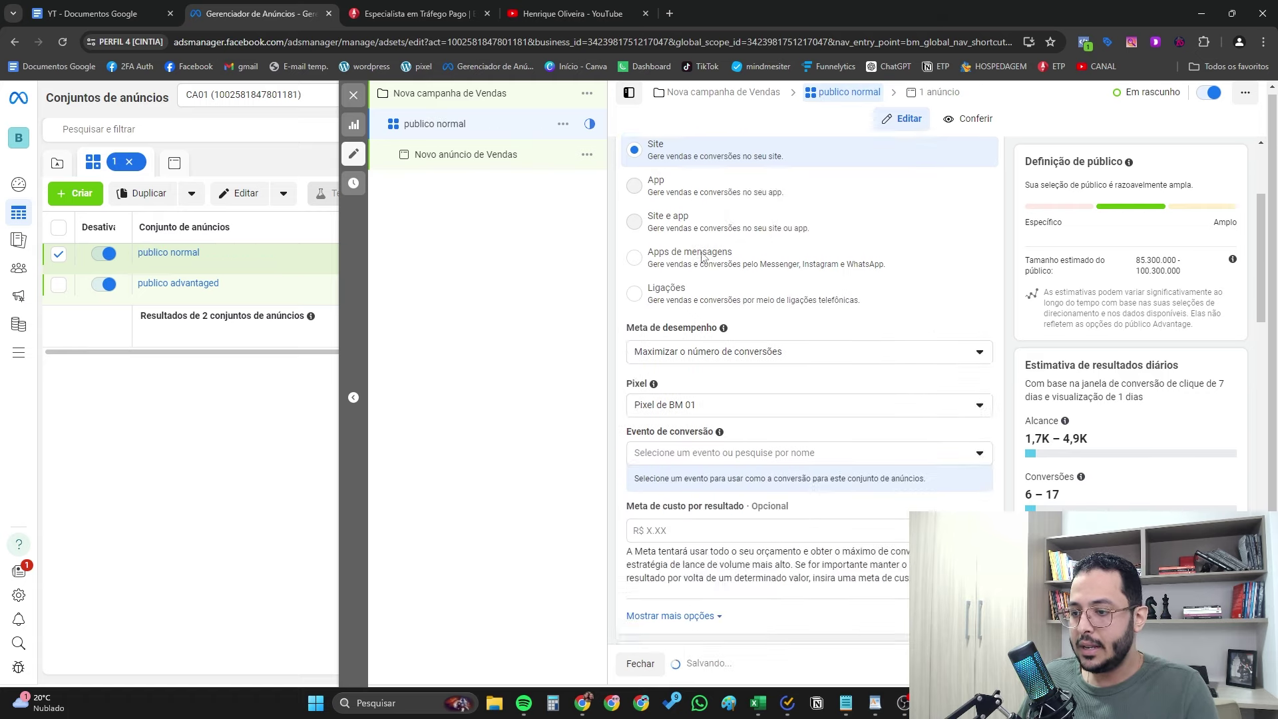
scroll(641, 384, down, 14)
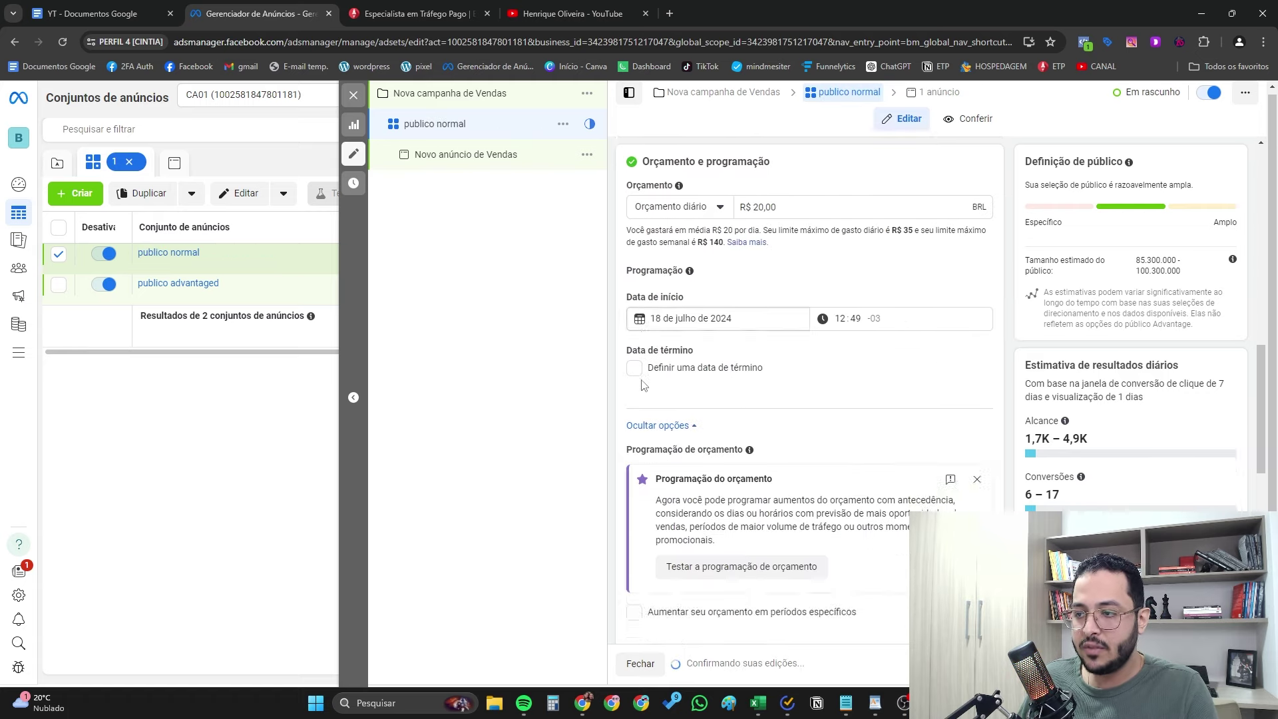
scroll(641, 384, down, 3)
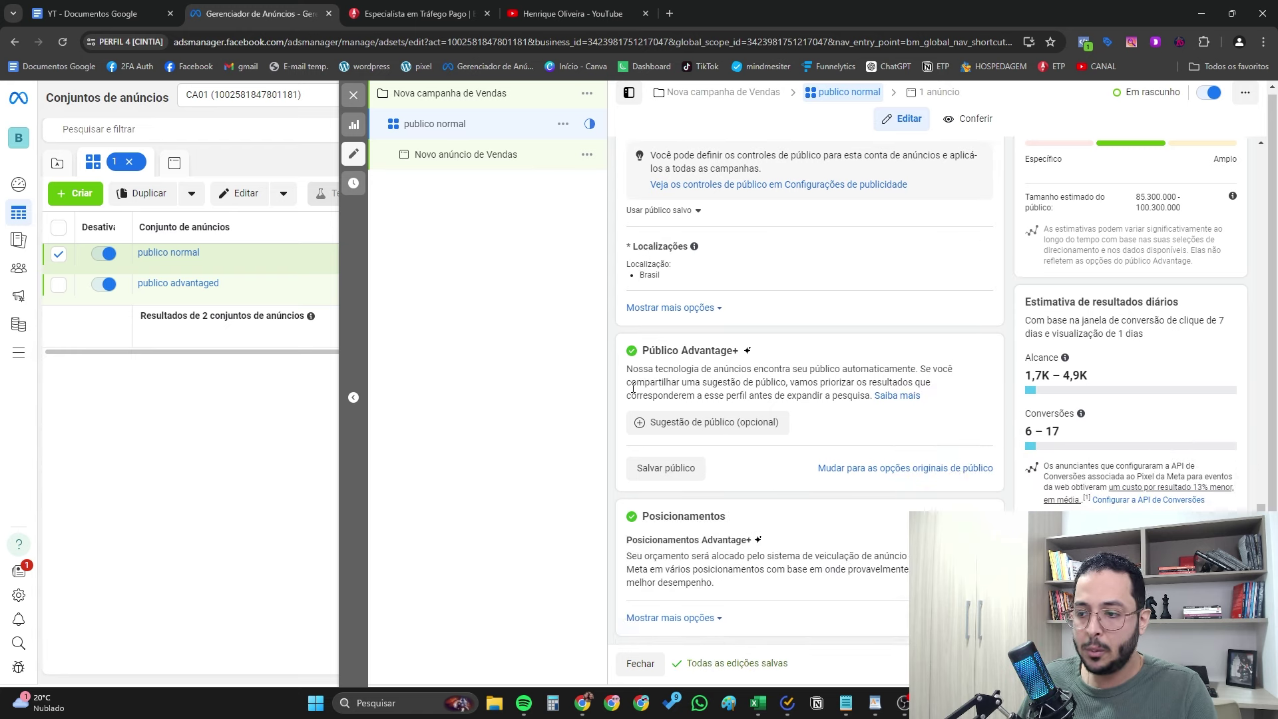
click(859, 469)
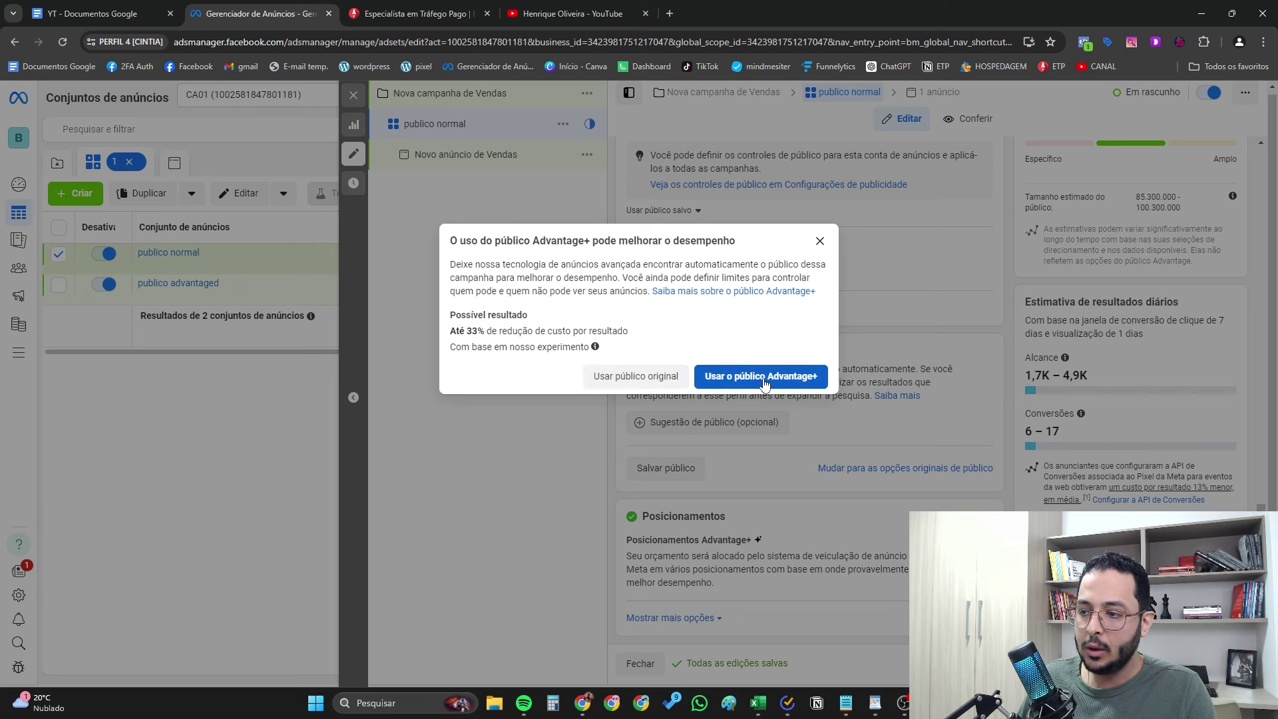
click(634, 381)
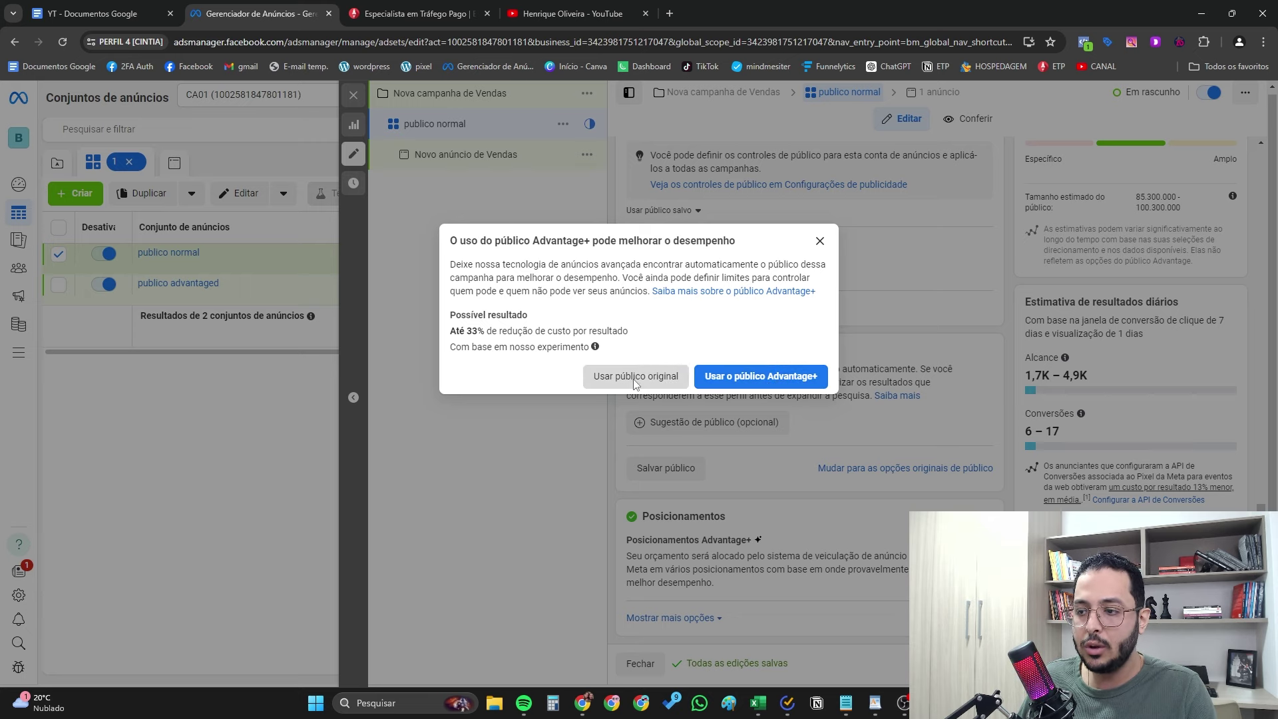
scroll(741, 443, down, 8)
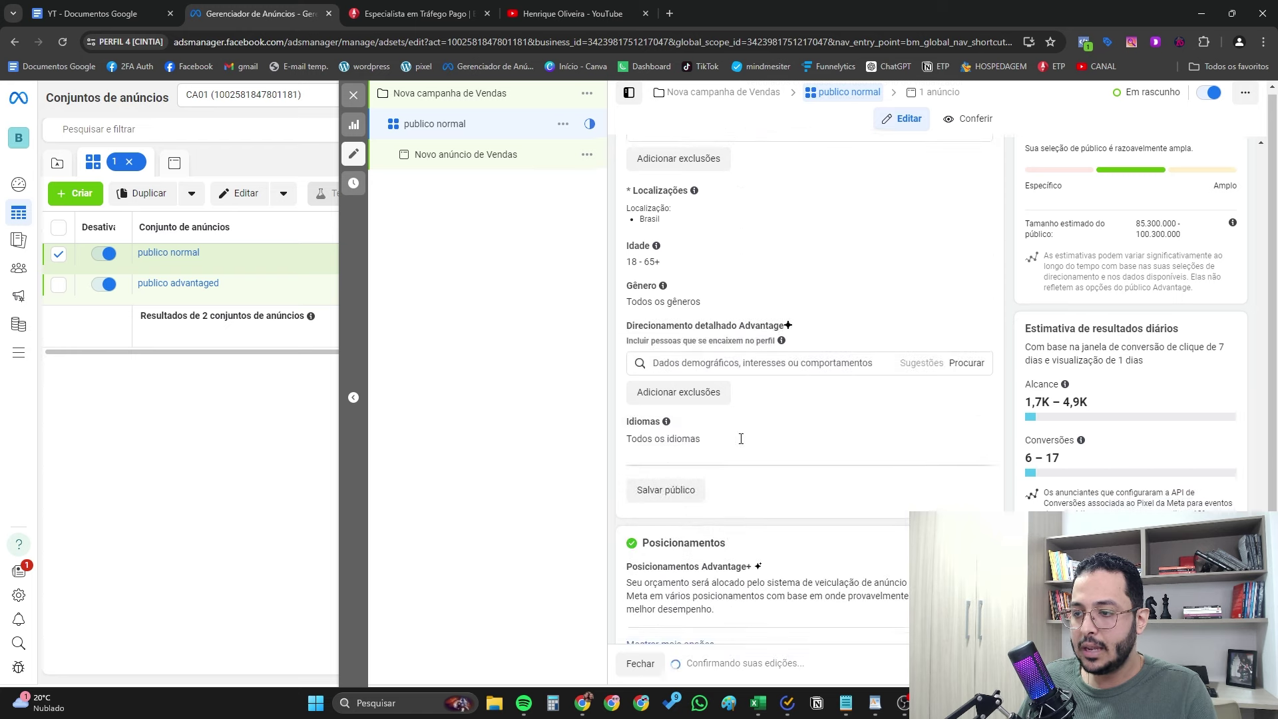
Set the audience's age range to 26–54.
scroll(739, 439, up, 2)
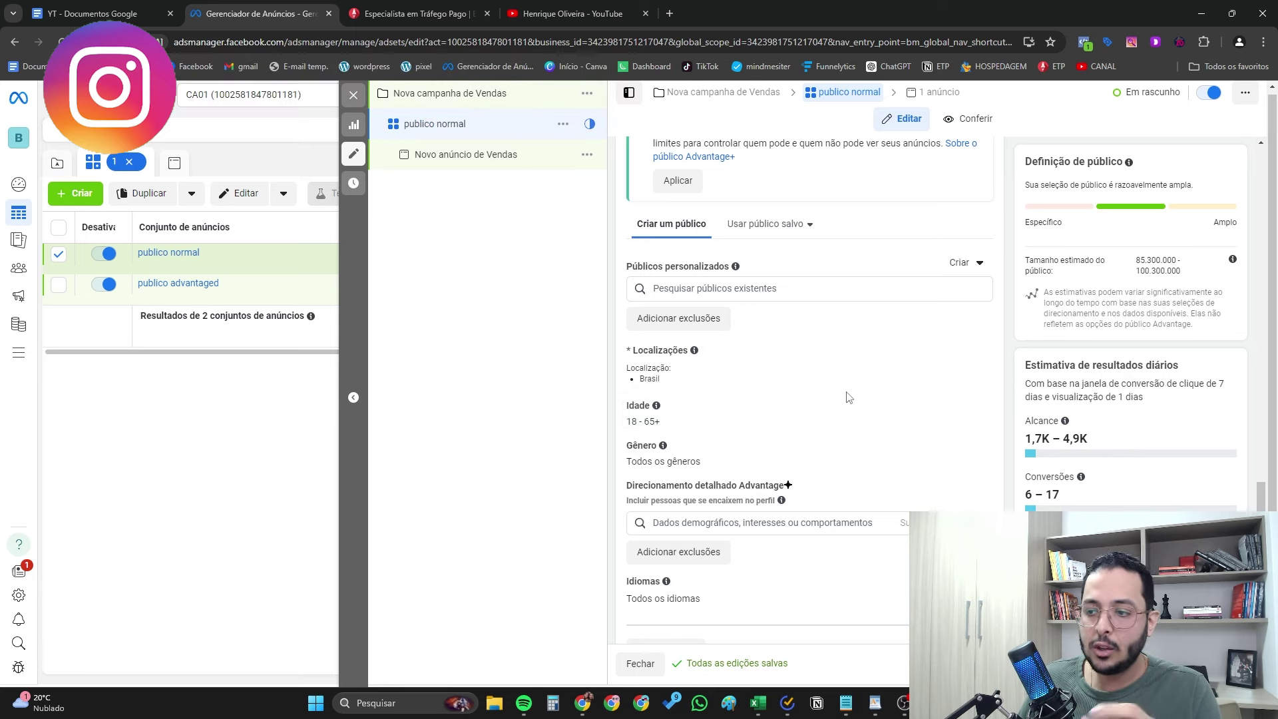
click(971, 407)
click(669, 432)
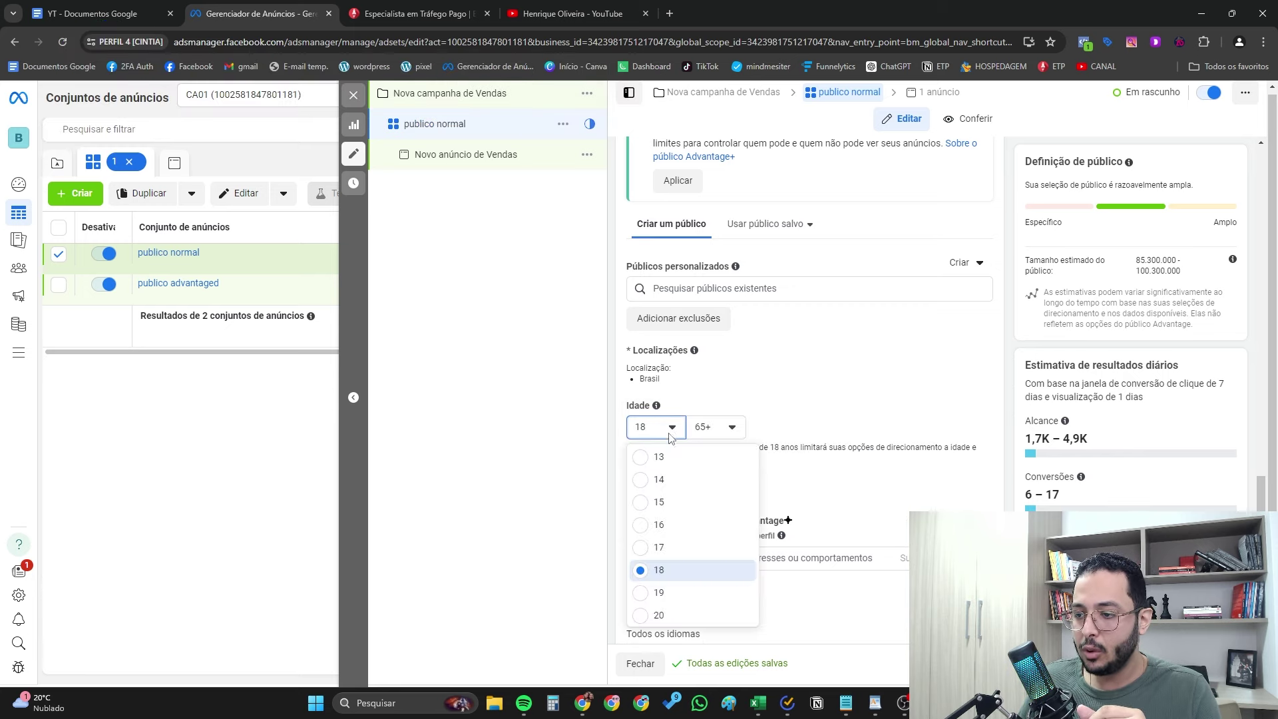
scroll(671, 526, down, 3)
click(657, 508)
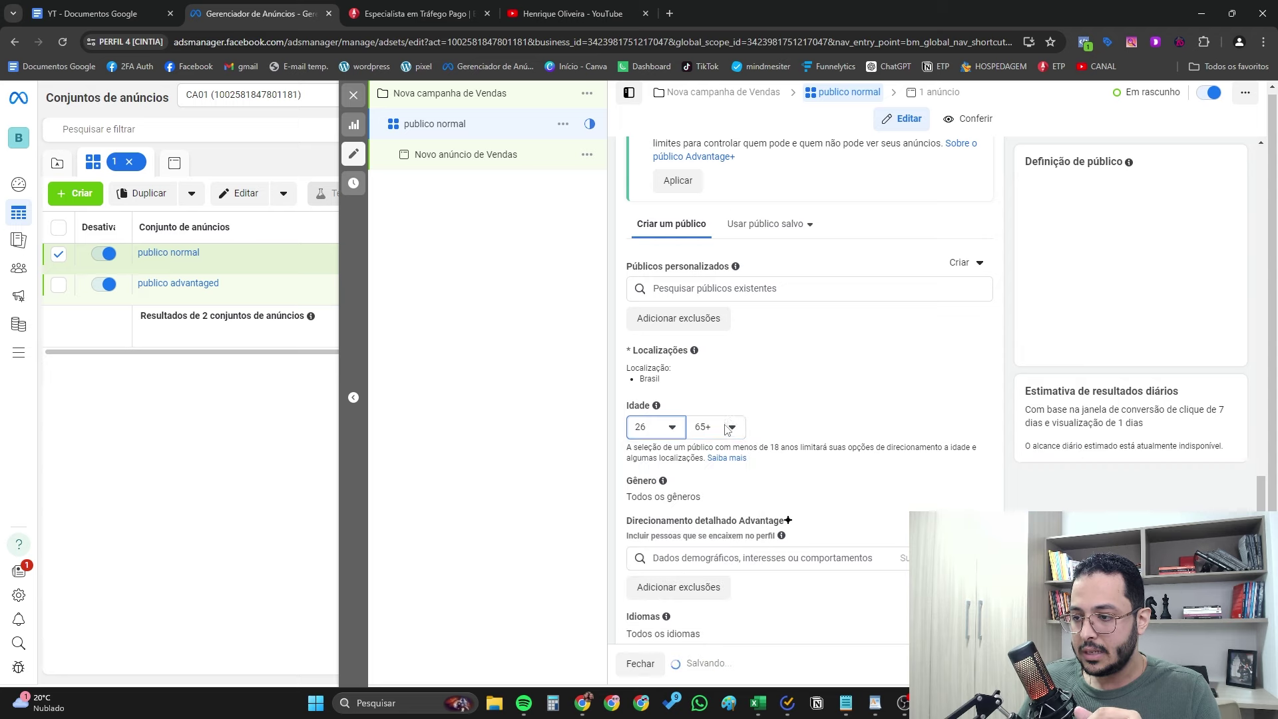
click(733, 427)
scroll(725, 520, up, 2)
click(721, 529)
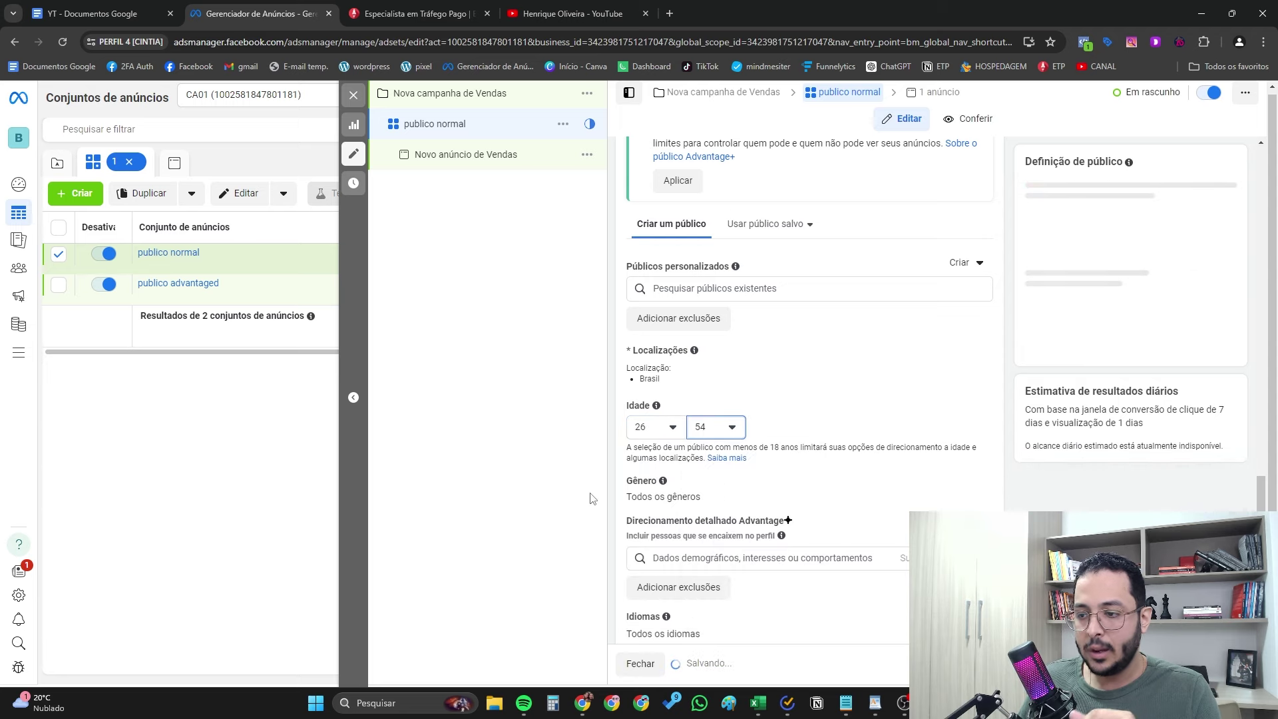
Limit the audience's gender to Homens and add the larger "Violão" interest to its detailed targeting.
click(967, 486)
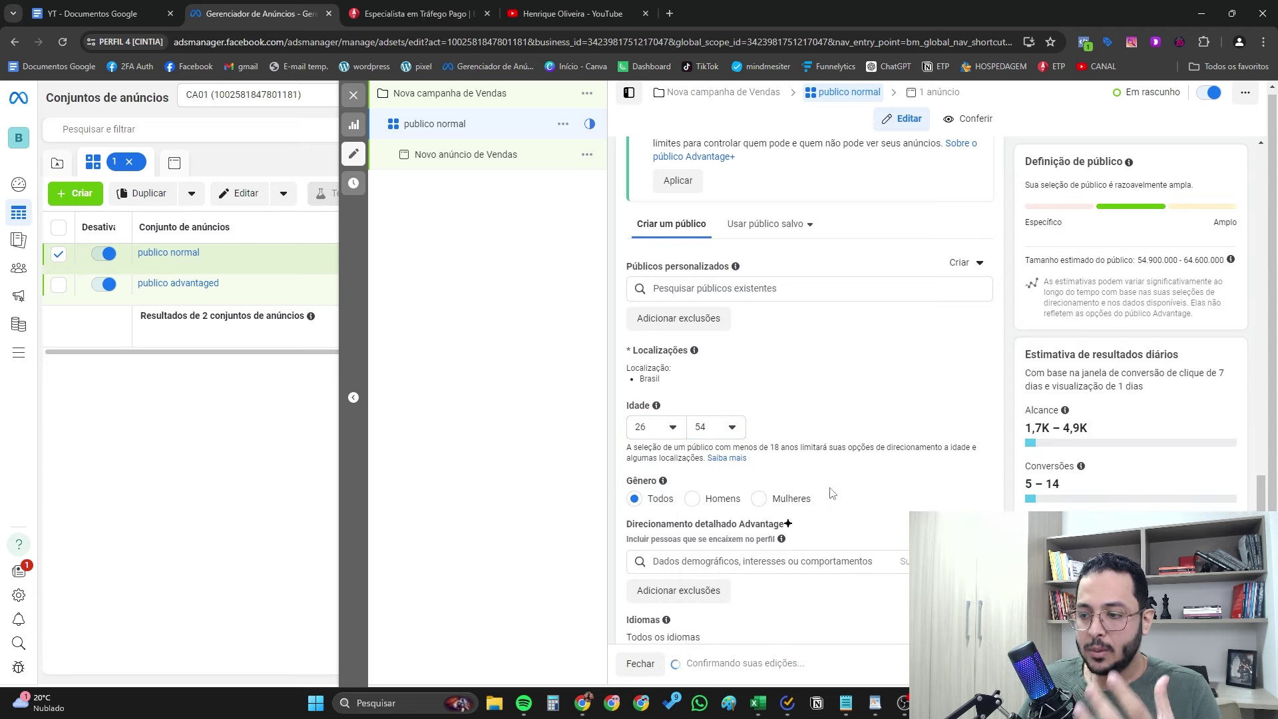
click(694, 500)
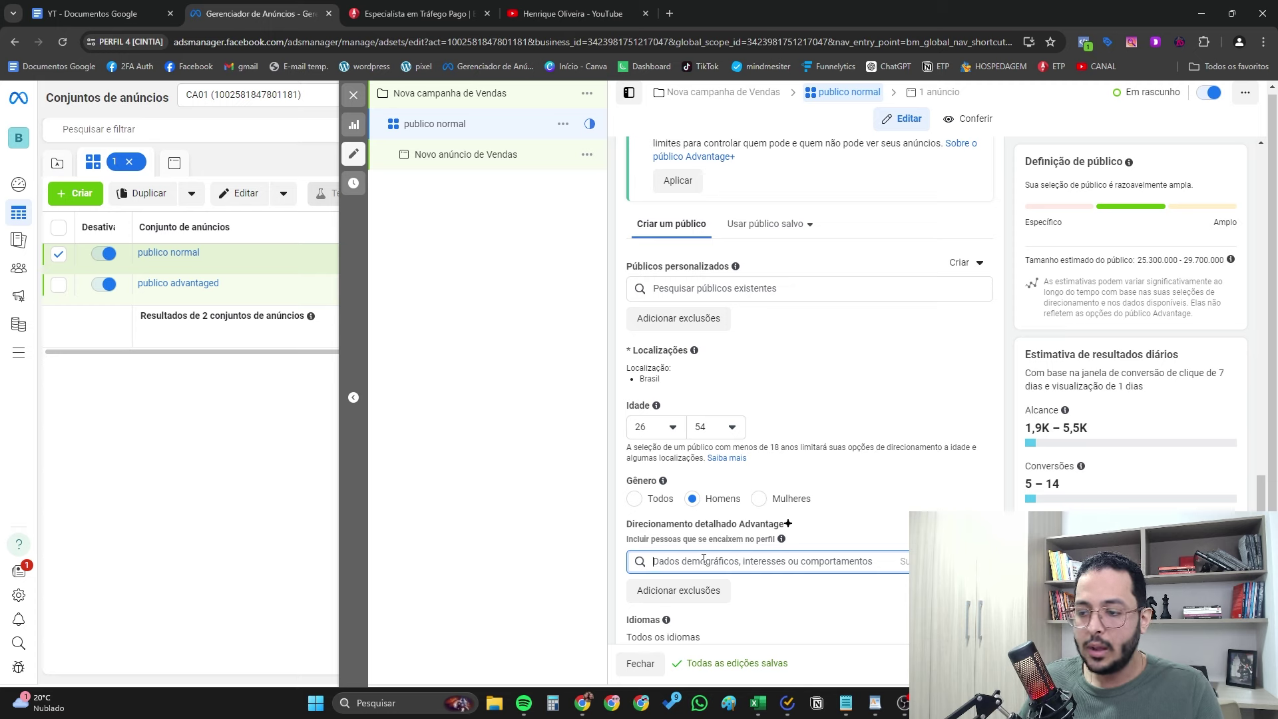
text(violão)
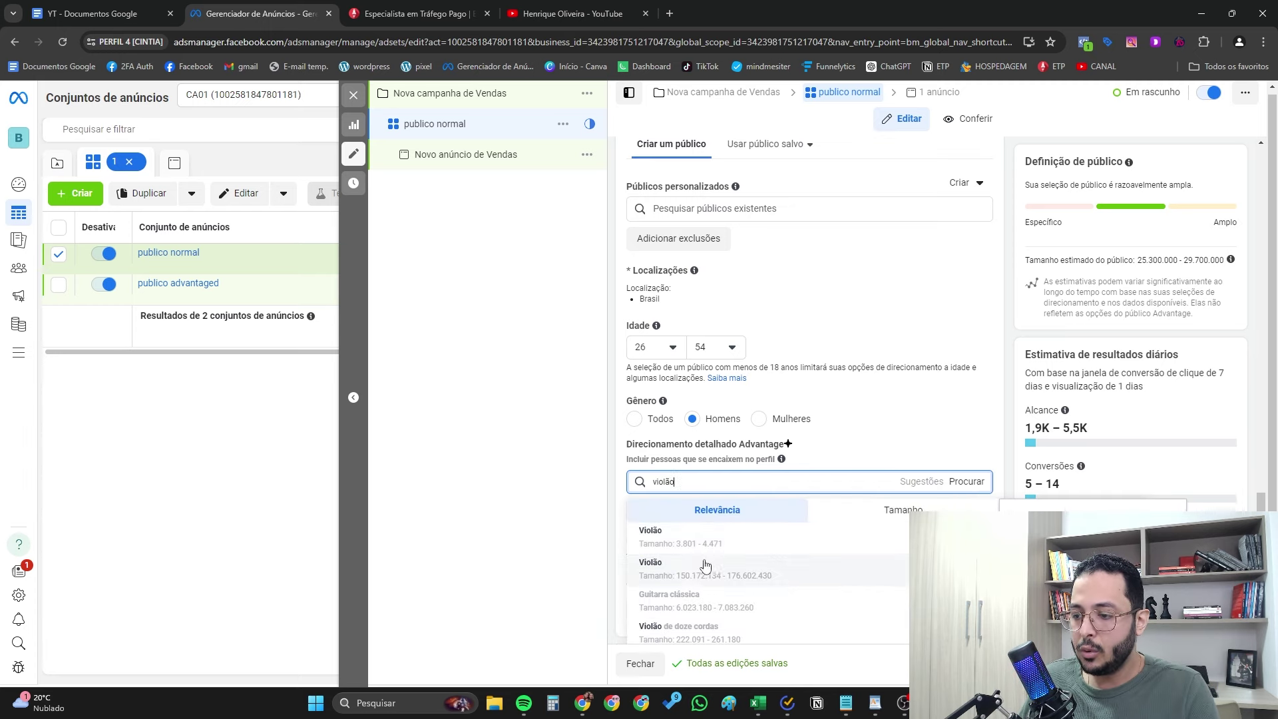
click(677, 576)
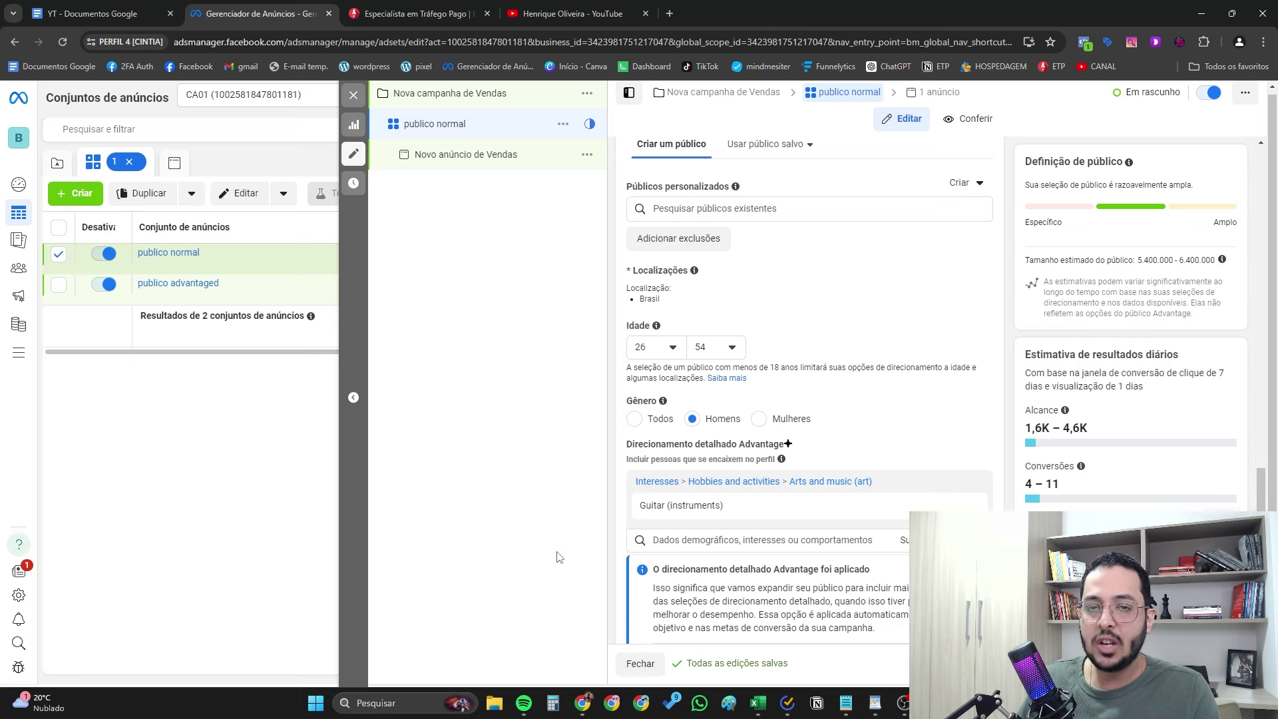
Rename the new campaign's ad "criativo 1 vencedor".
click(475, 167)
drag(753, 192, 626, 195)
text(criativo )
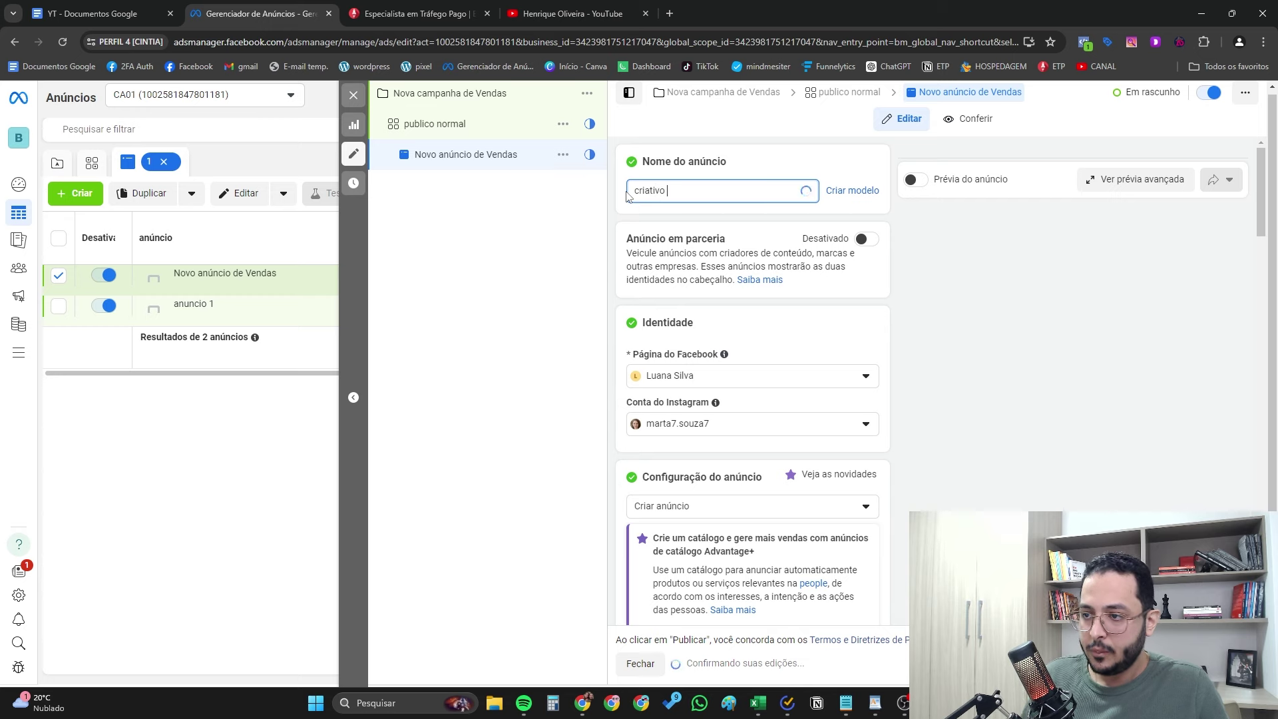
text(1 vence)
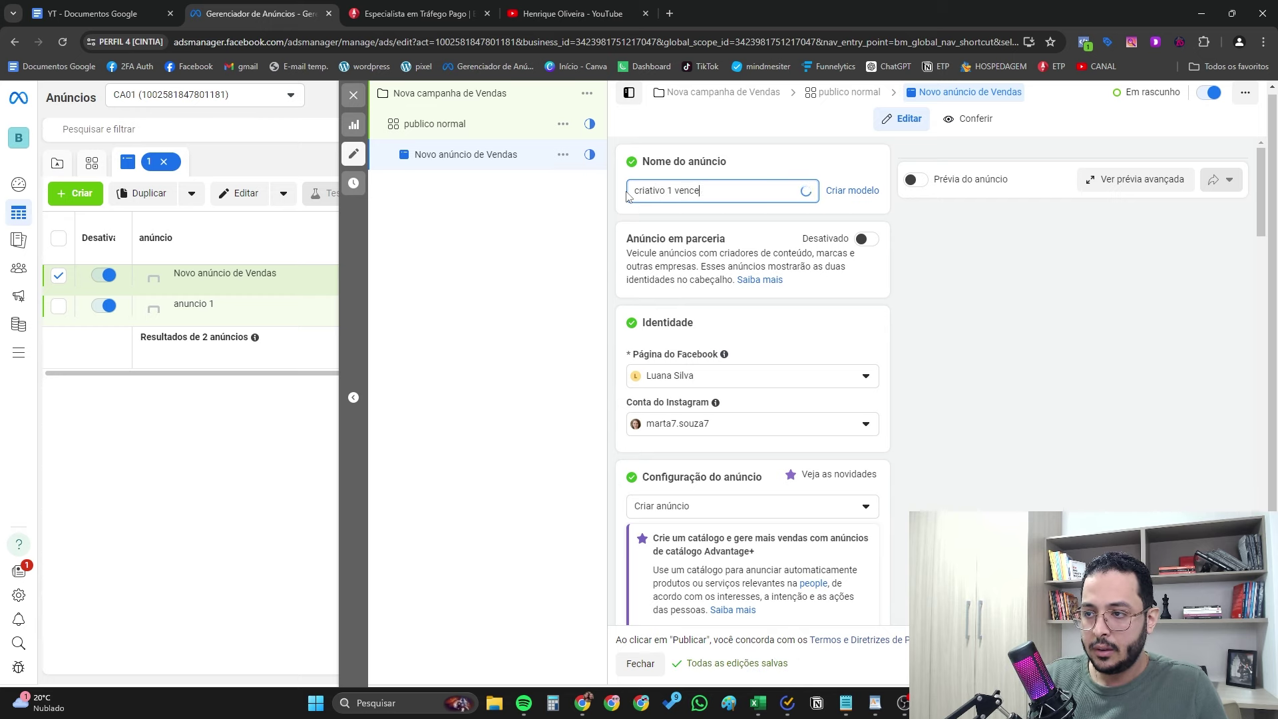
text(n)
key(BackSpace)
text(dor)
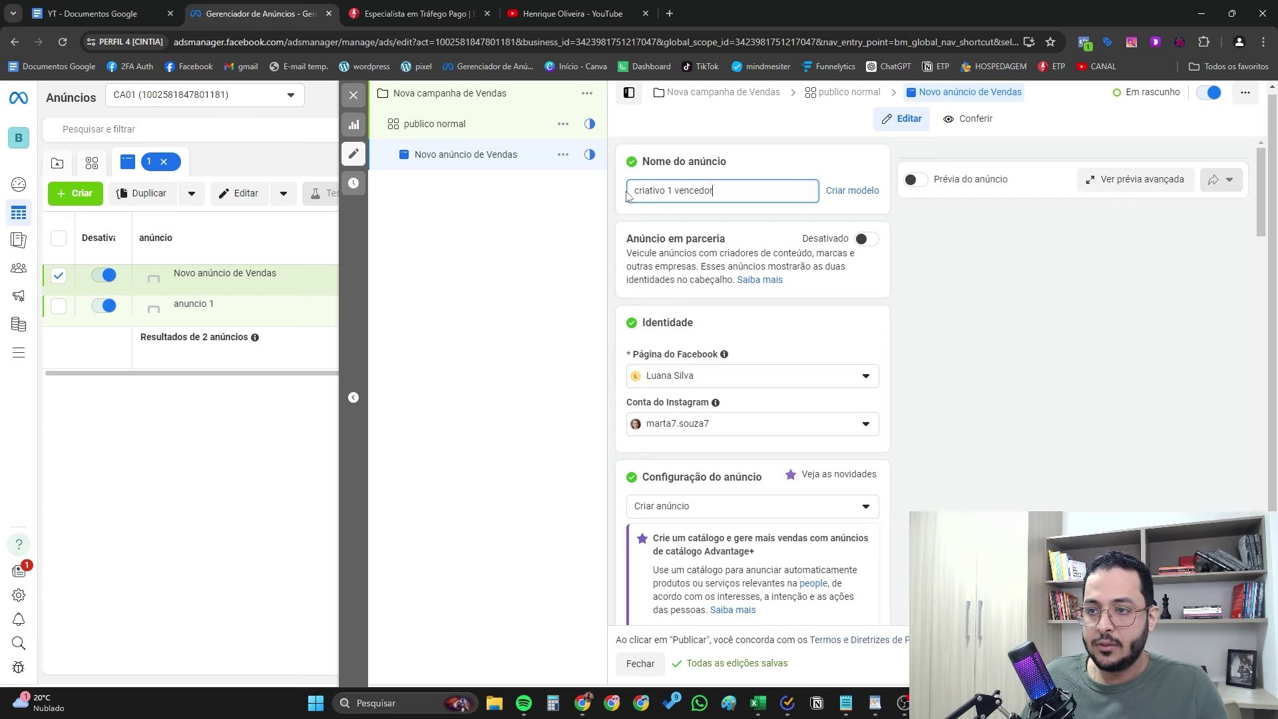
click(540, 306)
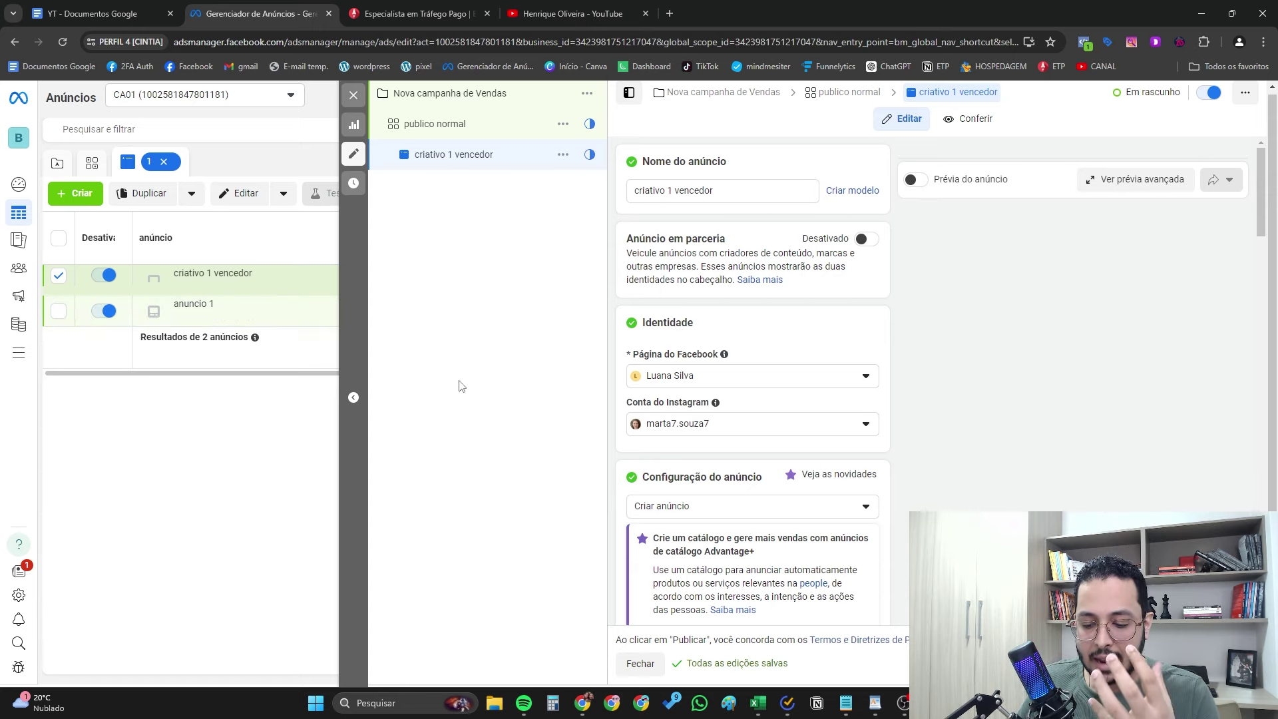
Return to the Google Docs notes and highlight "Segmentadas" in the segmented interests line.
click(99, 13)
scroll(466, 533, down, 2)
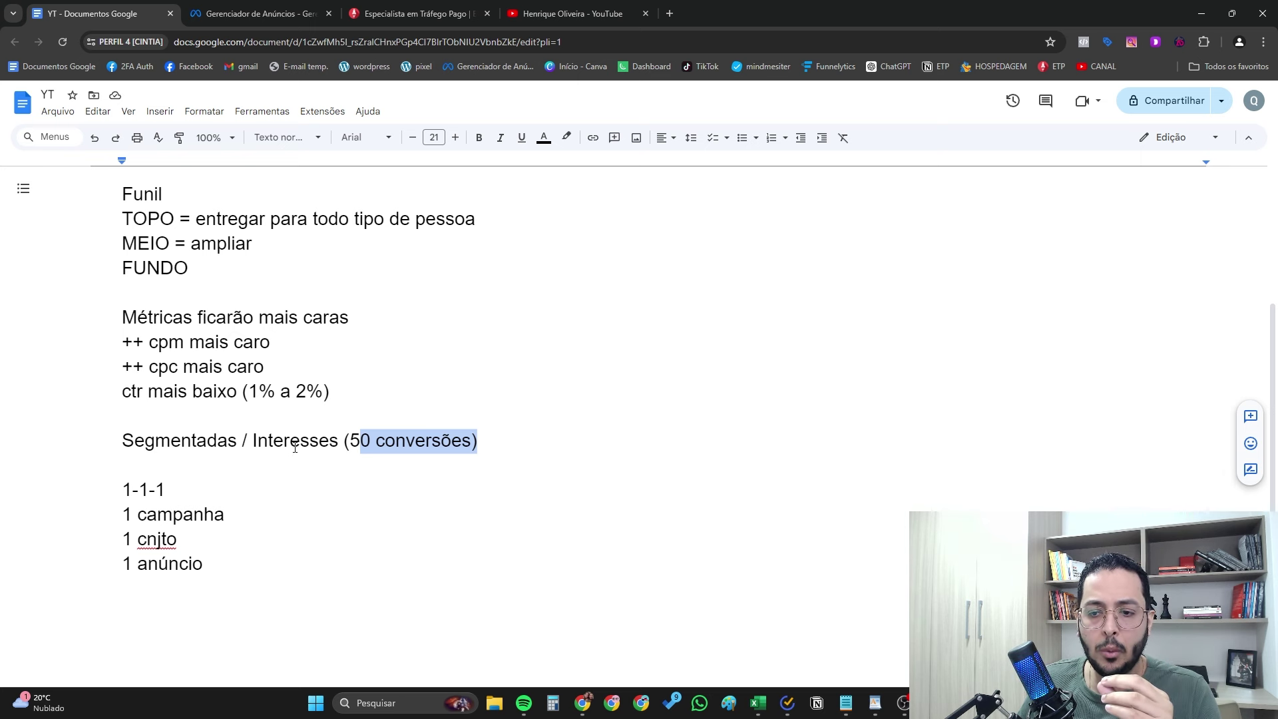
drag(338, 445, 148, 445)
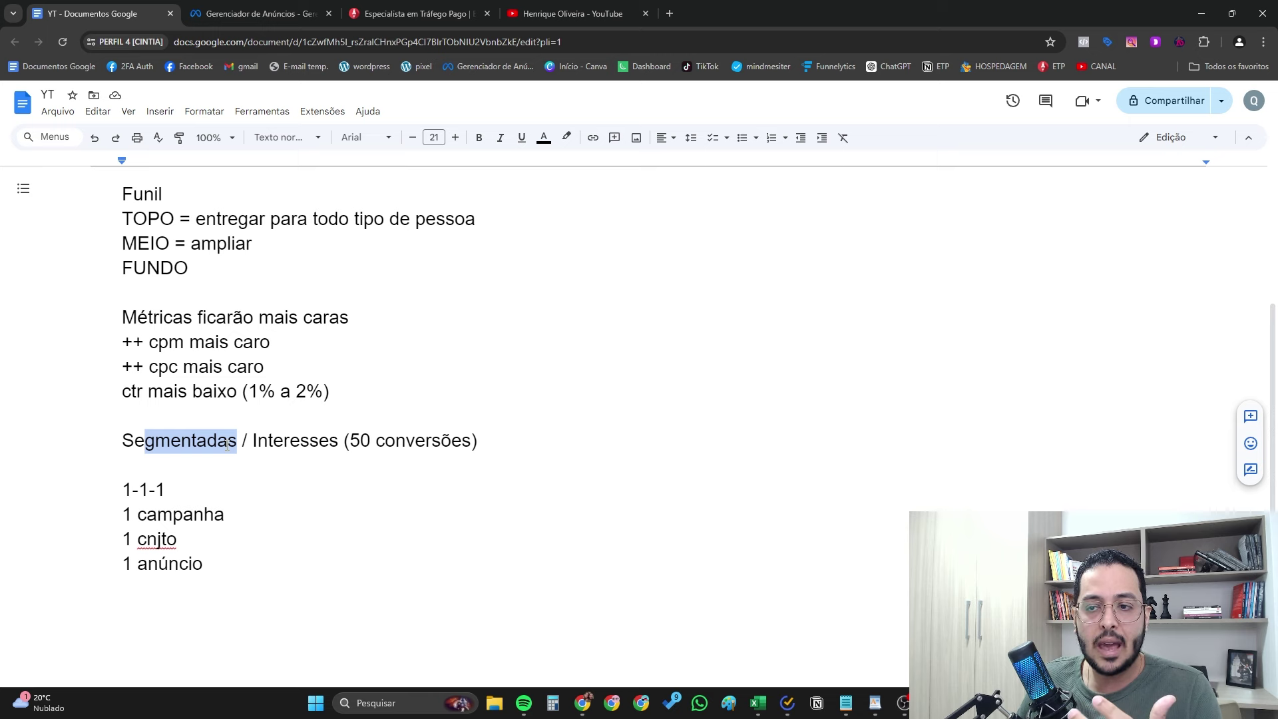
scroll(229, 444, up, 3)
scroll(429, 347, down, 2)
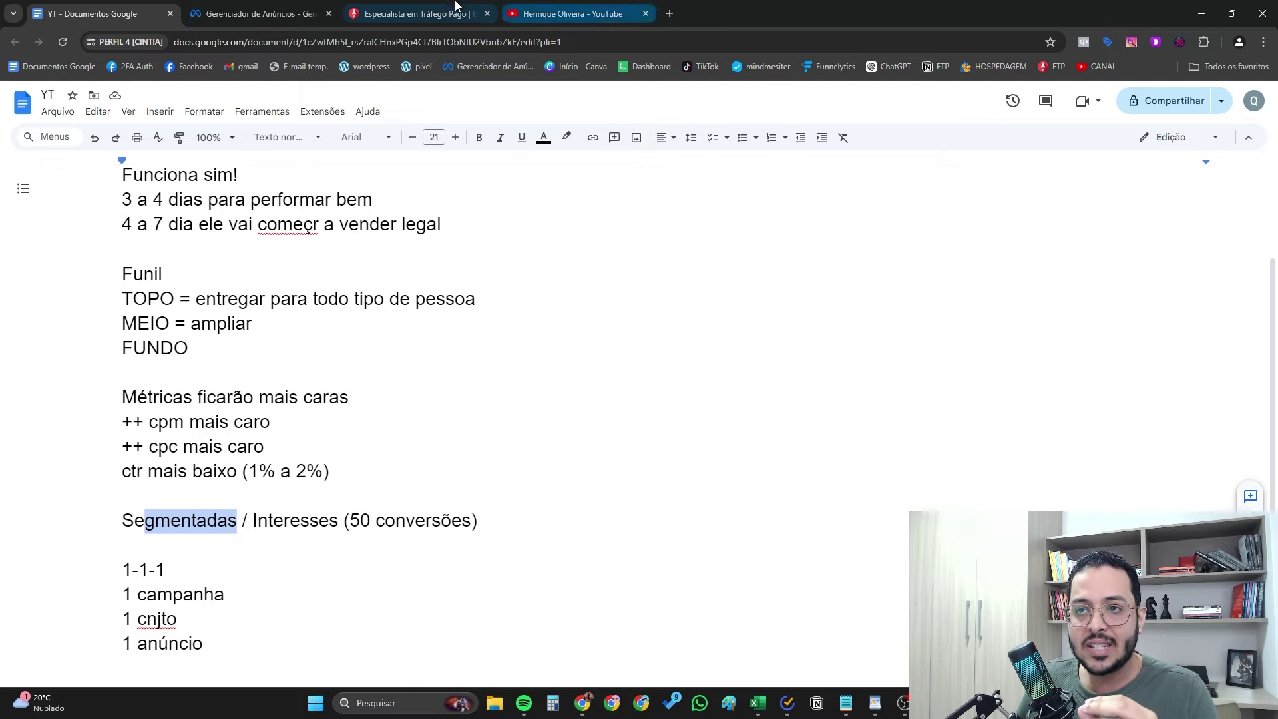
Switch to the Especialista em Tráfego Pago sales page and review the ETP course topics, highlighting text in Produtos ocultos, Exemplos reais and Atualizado 2024.
click(419, 14)
scroll(566, 464, up, 12)
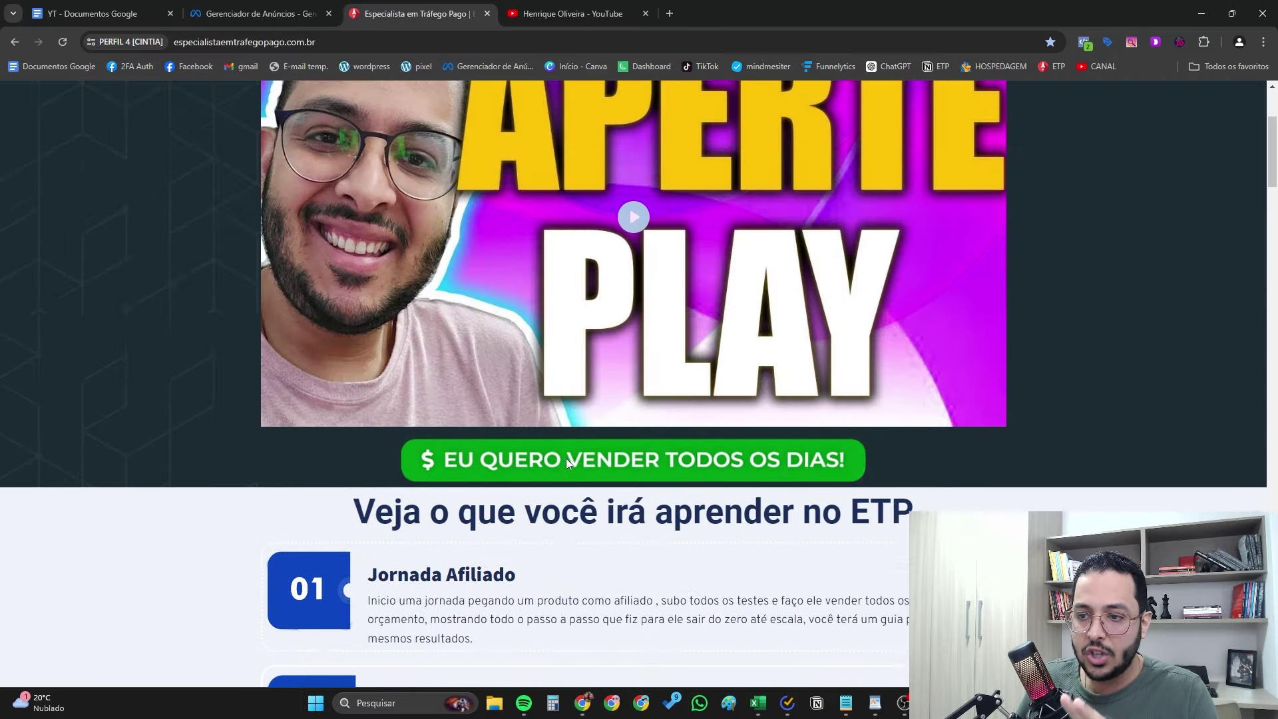
scroll(253, 378, down, 8)
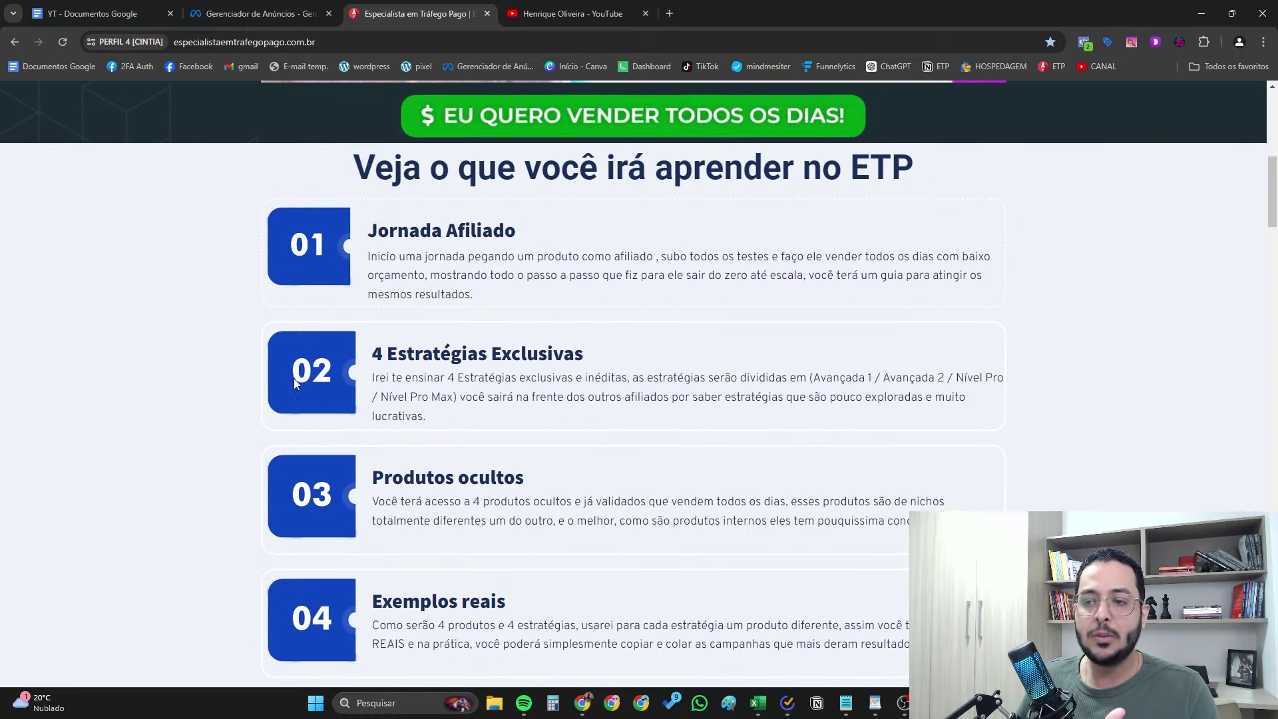
drag(372, 501, 462, 502)
scroll(540, 486, down, 3)
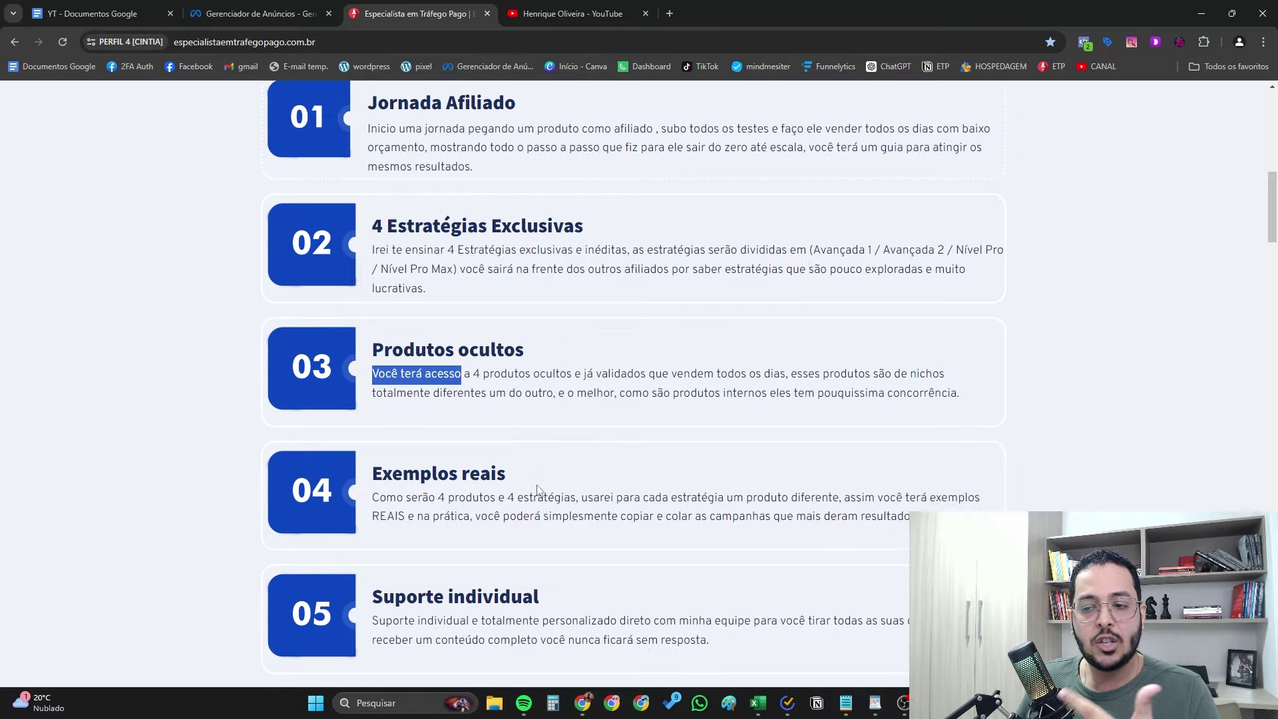
drag(431, 361, 533, 386)
scroll(537, 424, down, 1)
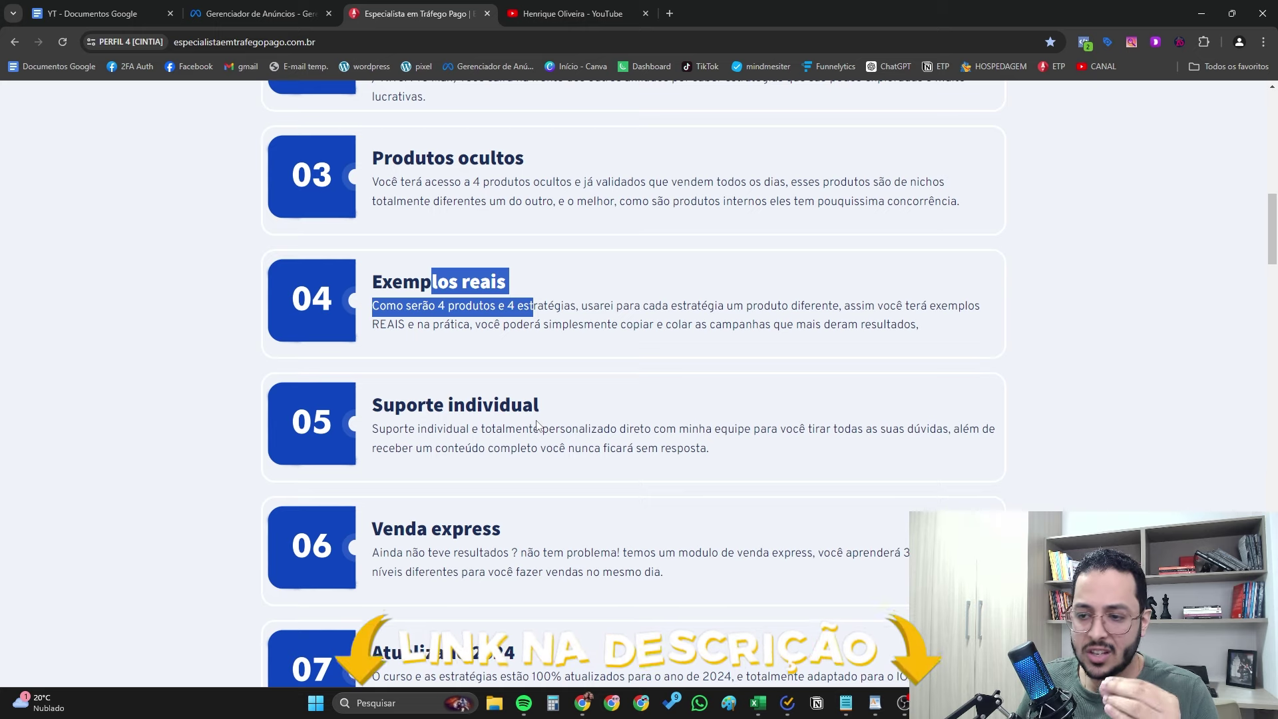
scroll(537, 424, down, 1)
drag(428, 575, 663, 596)
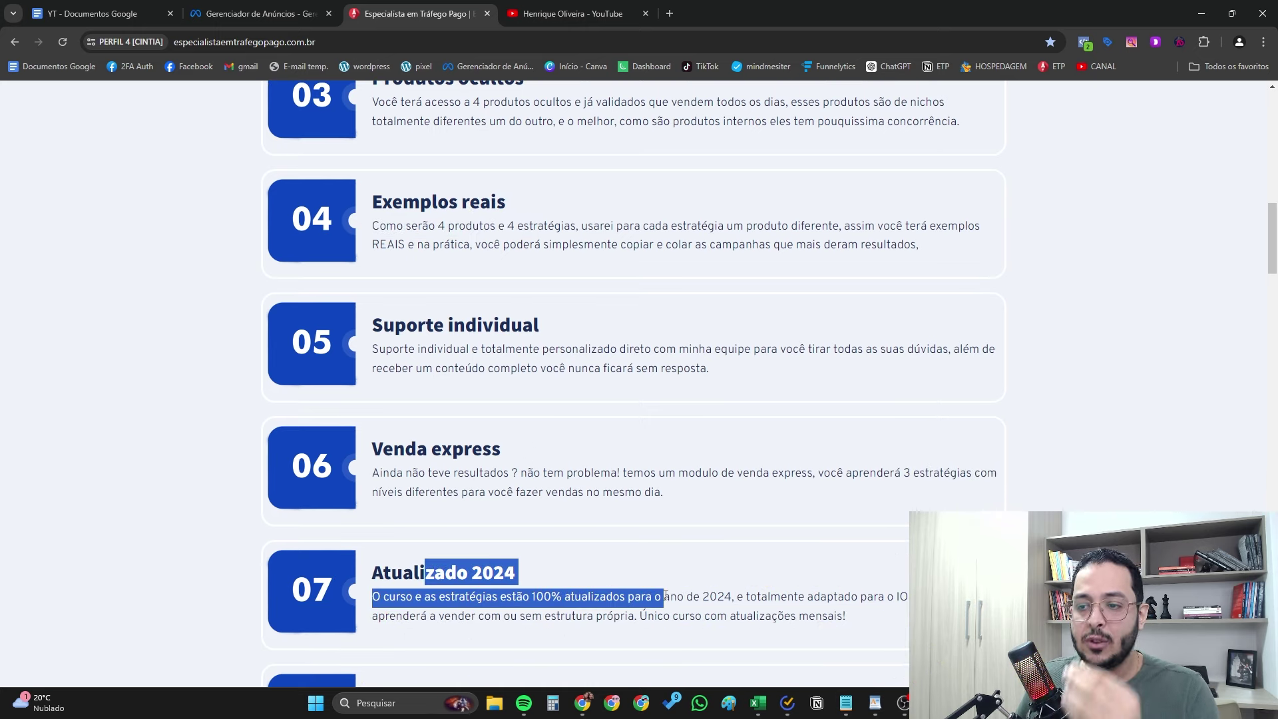